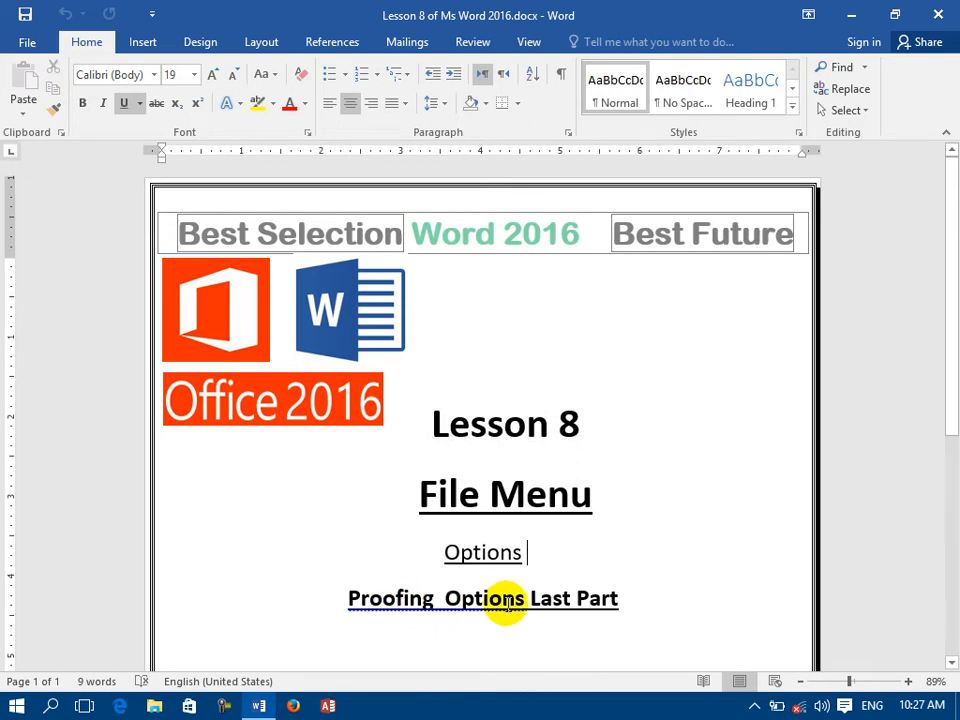
- Create a new blank document and review the Proofing options without changing anything
key(ctrl+n)
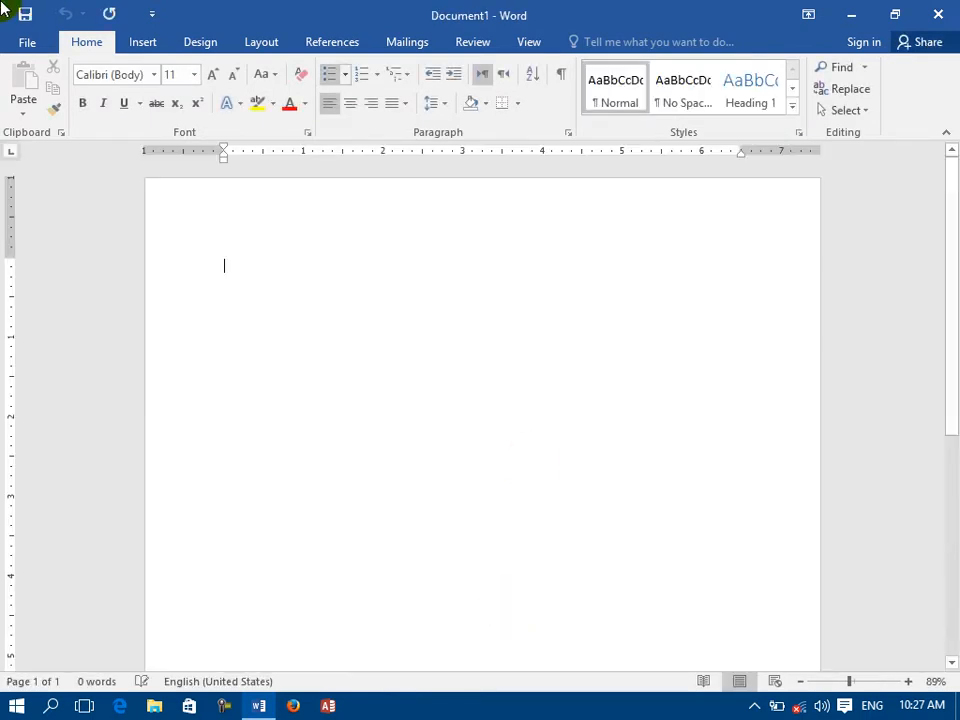
click(40, 43)
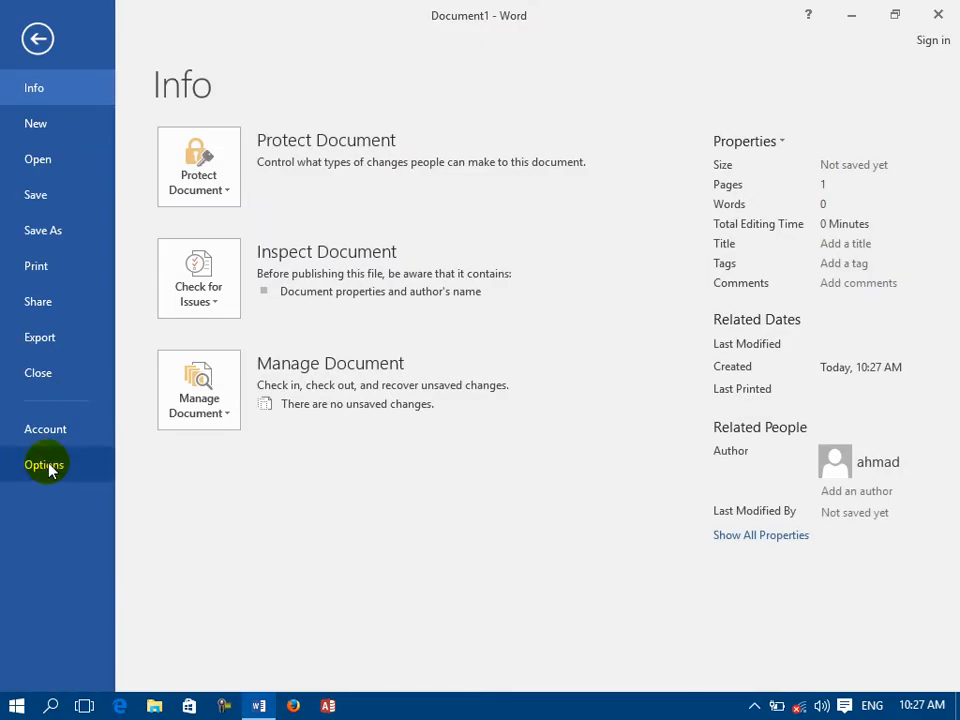
click(45, 465)
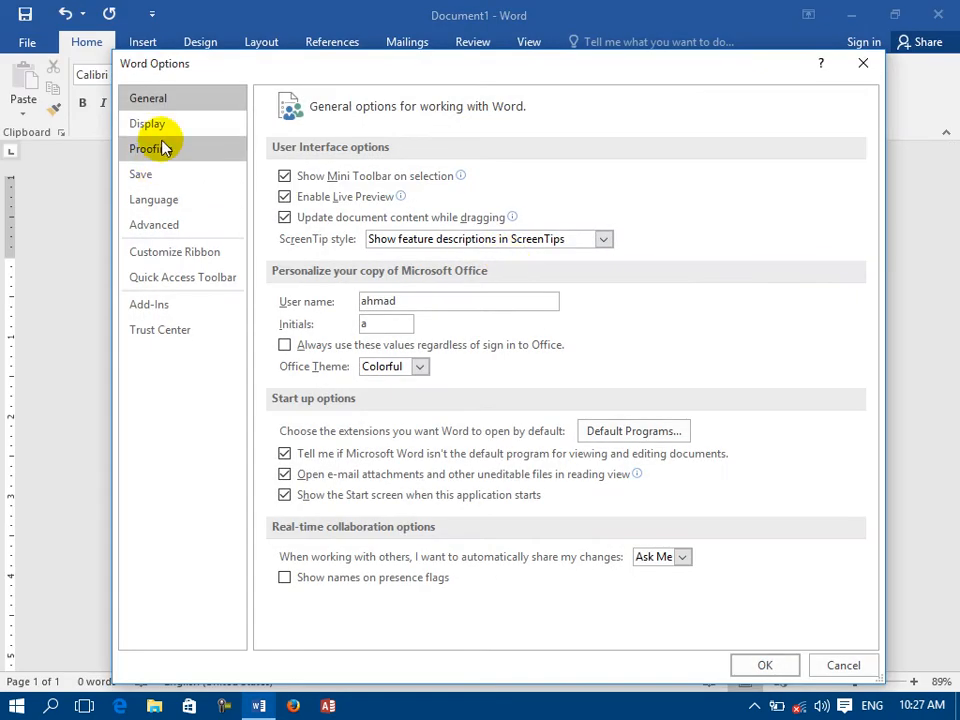
click(162, 149)
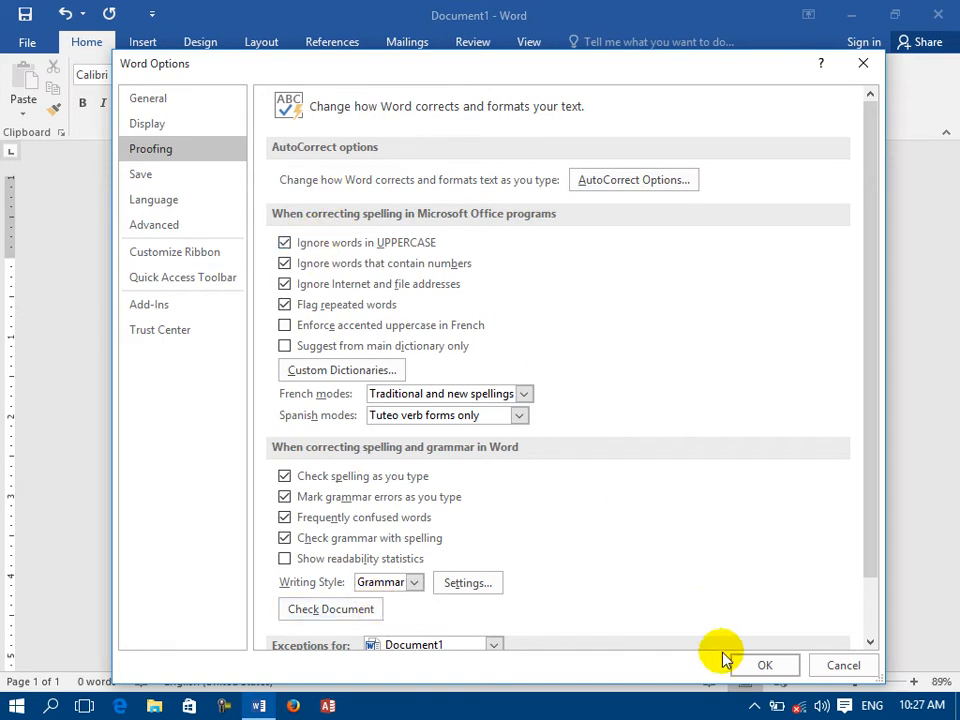
click(758, 665)
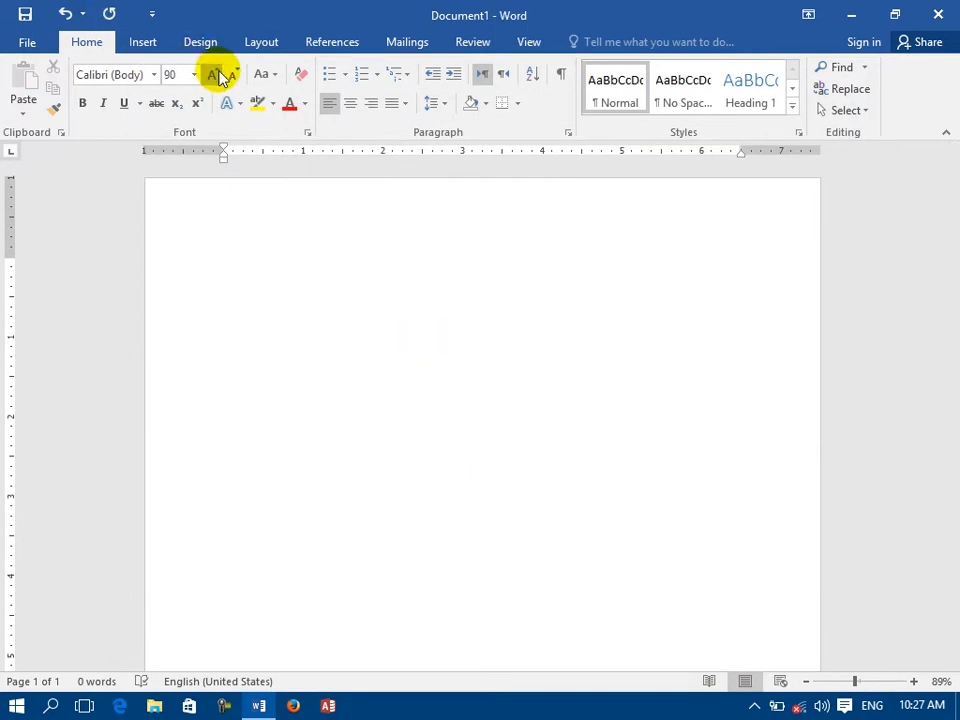
text(c)
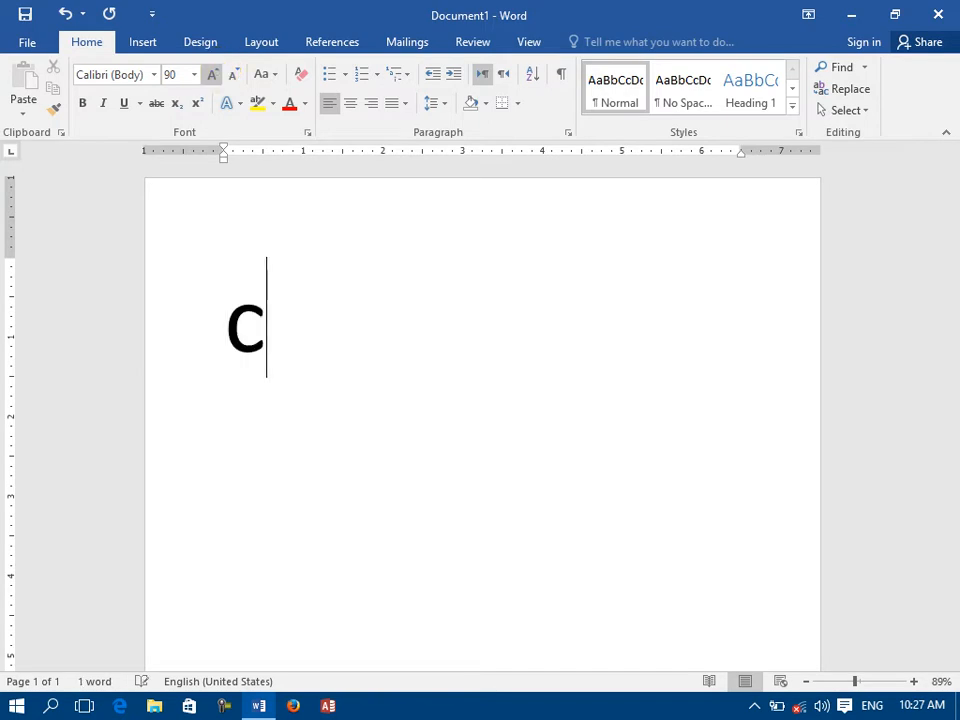
text(om)
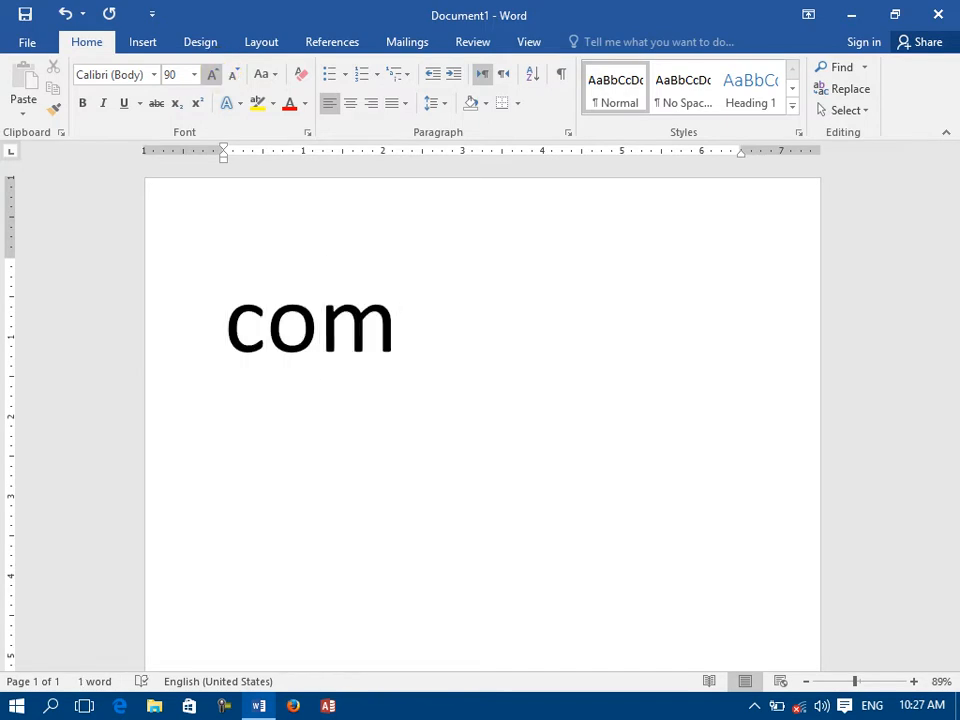
key(BackSpace)
key(BackSpace)
key(BackSpace)
text(C)
key(BackSpace)
- Enter COMPUTERDD in capital letters at font size 90 and begin a new line
text(CO)
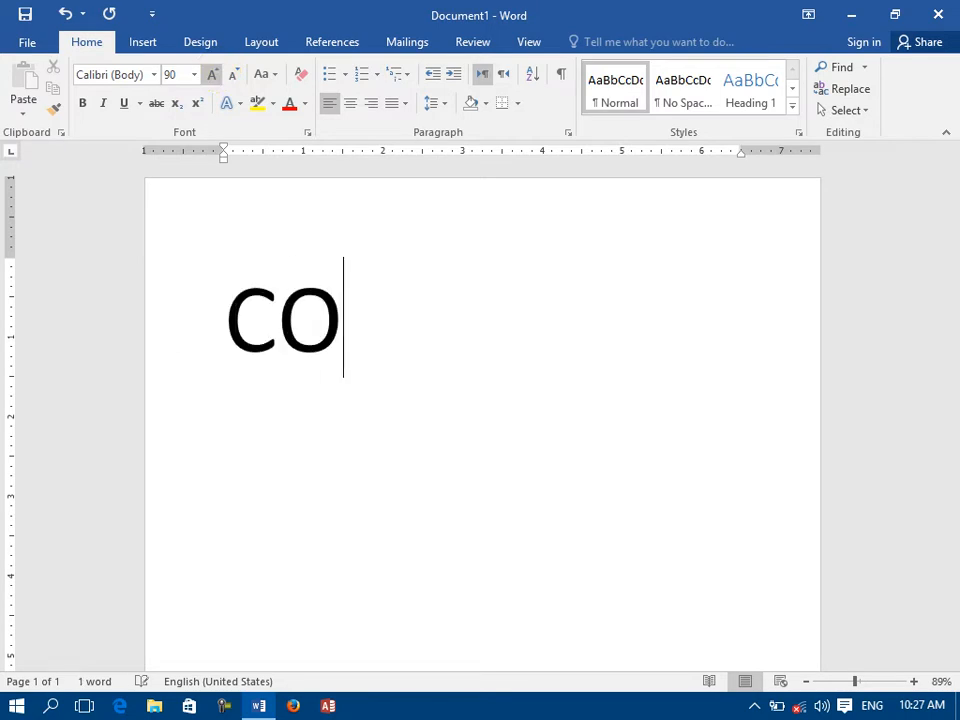
text(MPUTER)
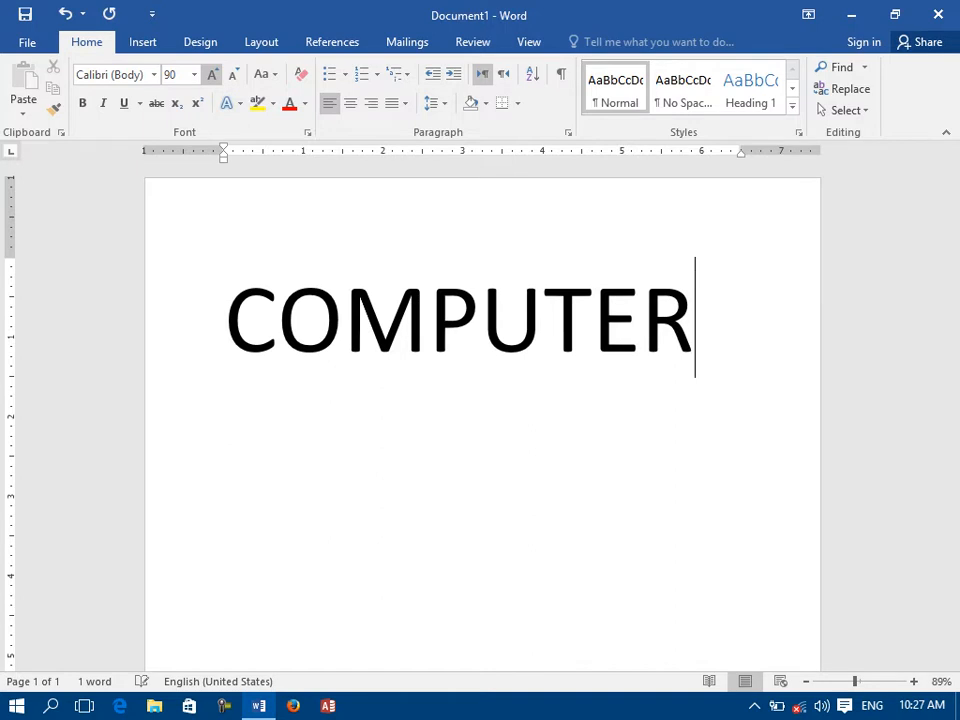
key(Return)
text(DD)
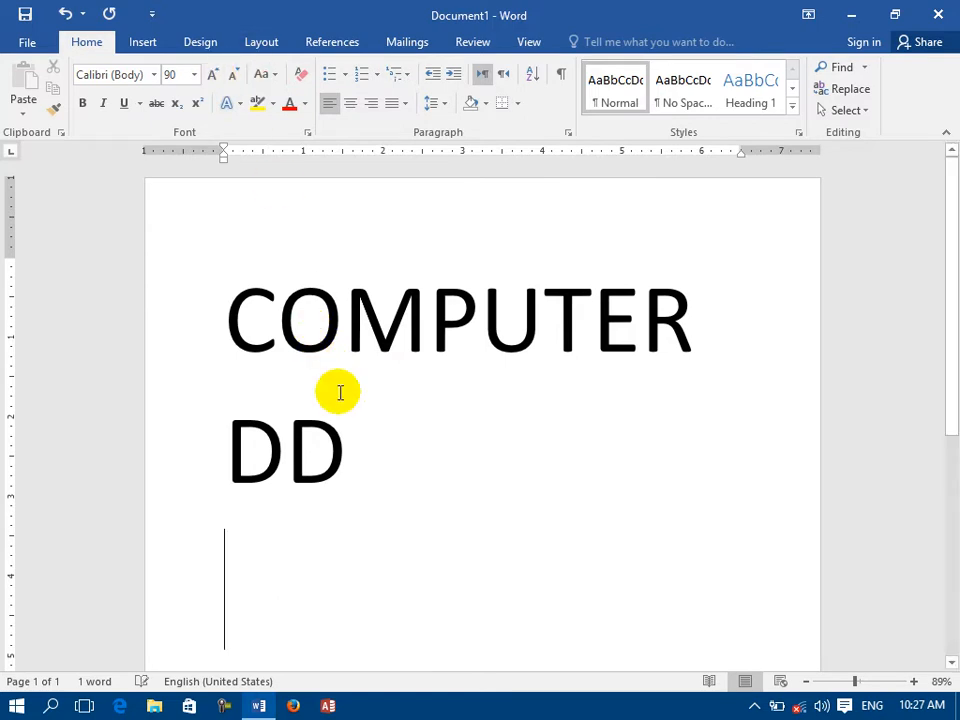
- Reduce the font size of the COMPUTERDD text to 48
drag(364, 444, 225, 280)
click(235, 80)
click(235, 80)
click(235, 80)
click(235, 80)
click(215, 76)
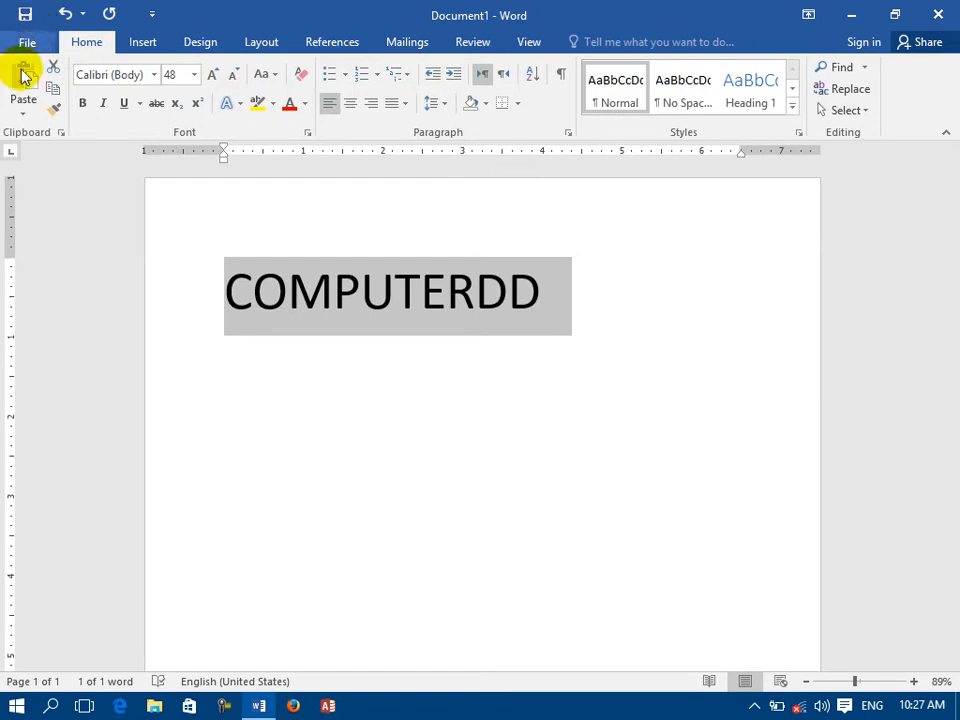
- Disable the proofing option Ignore words in UPPERCASE and begin a new line after COMPUTERDD
click(27, 42)
click(56, 465)
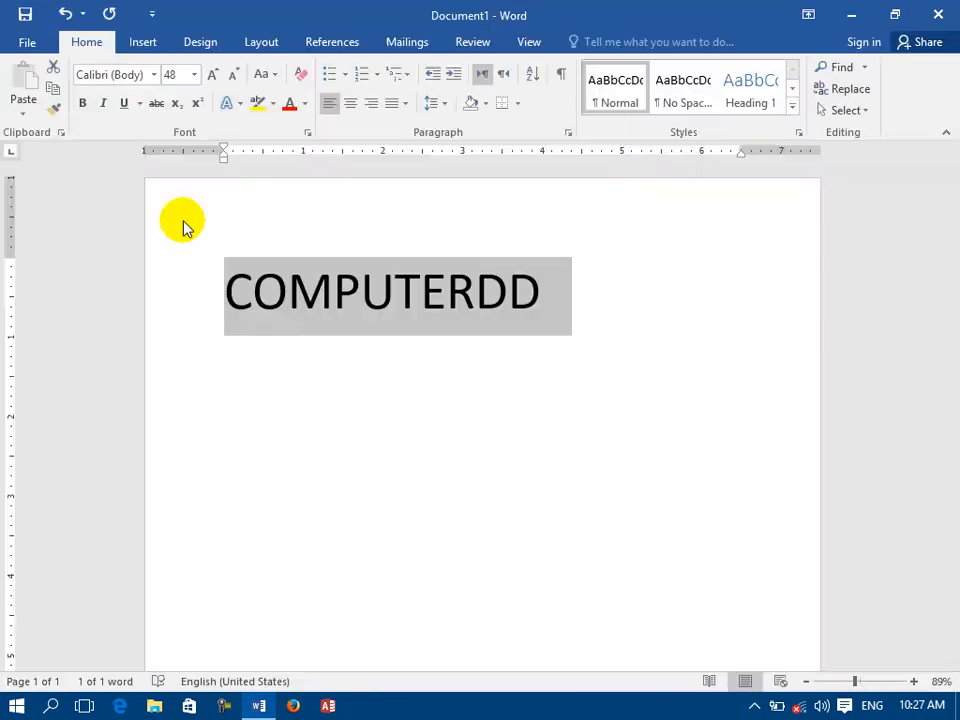
click(173, 158)
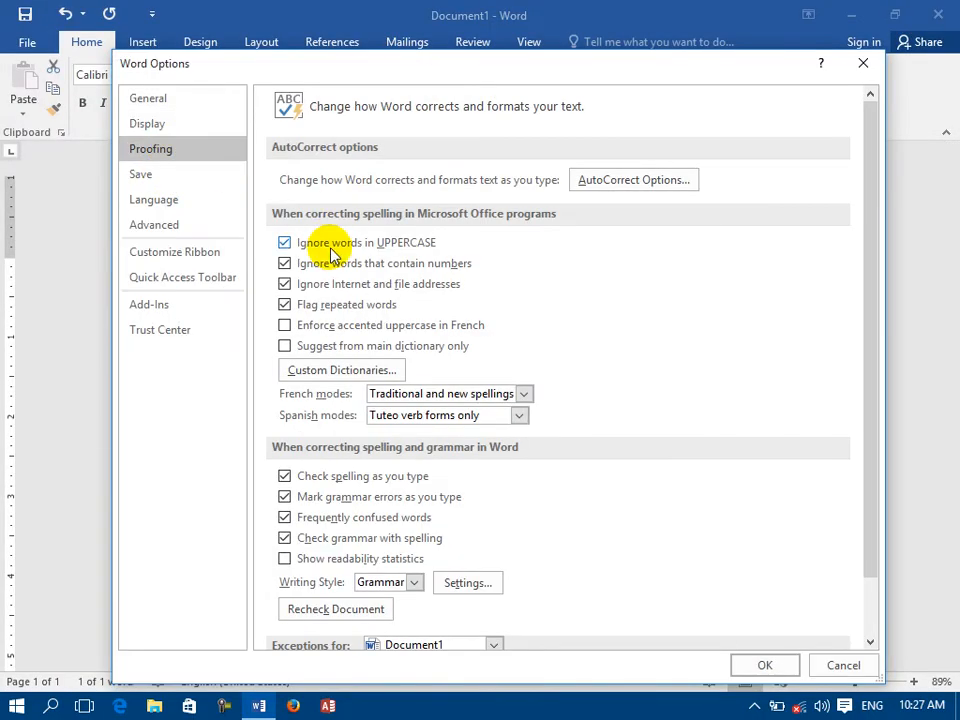
click(368, 243)
click(765, 666)
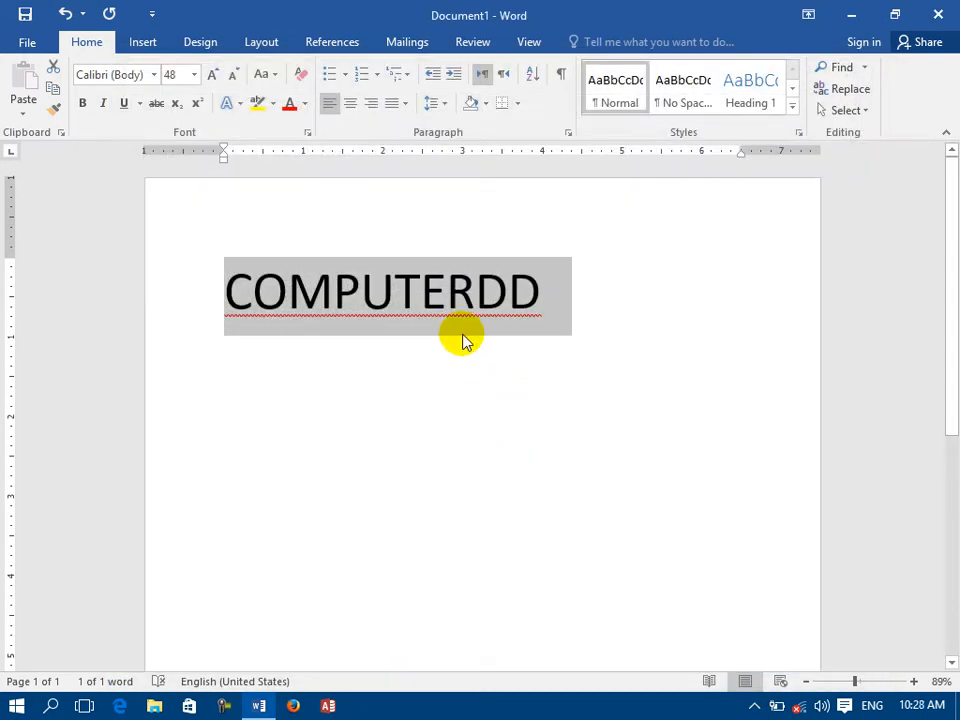
click(555, 293)
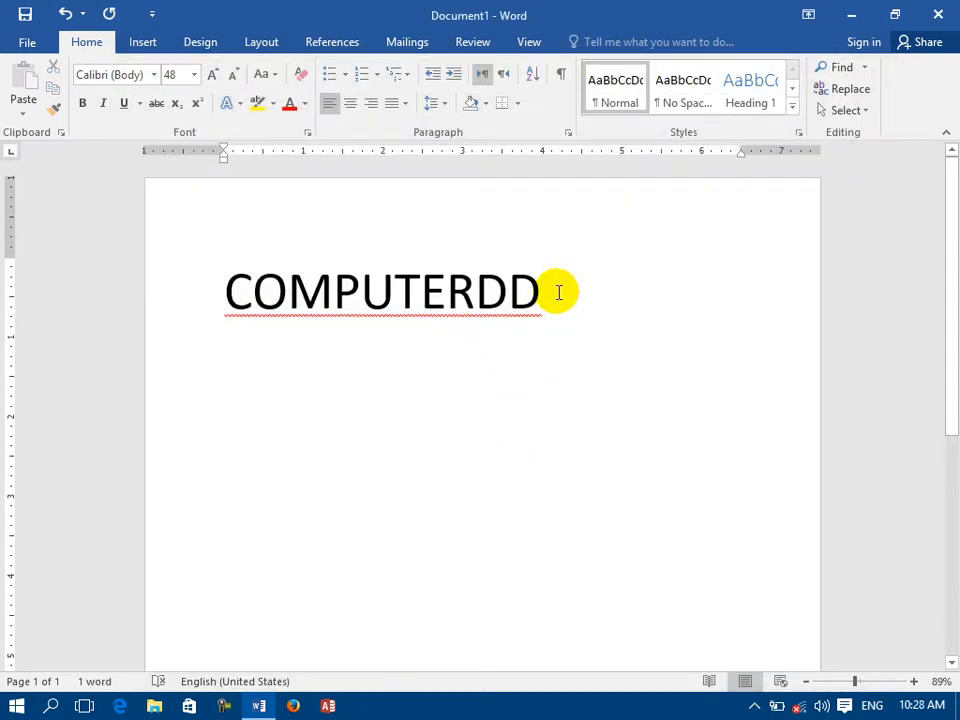
key(Return)
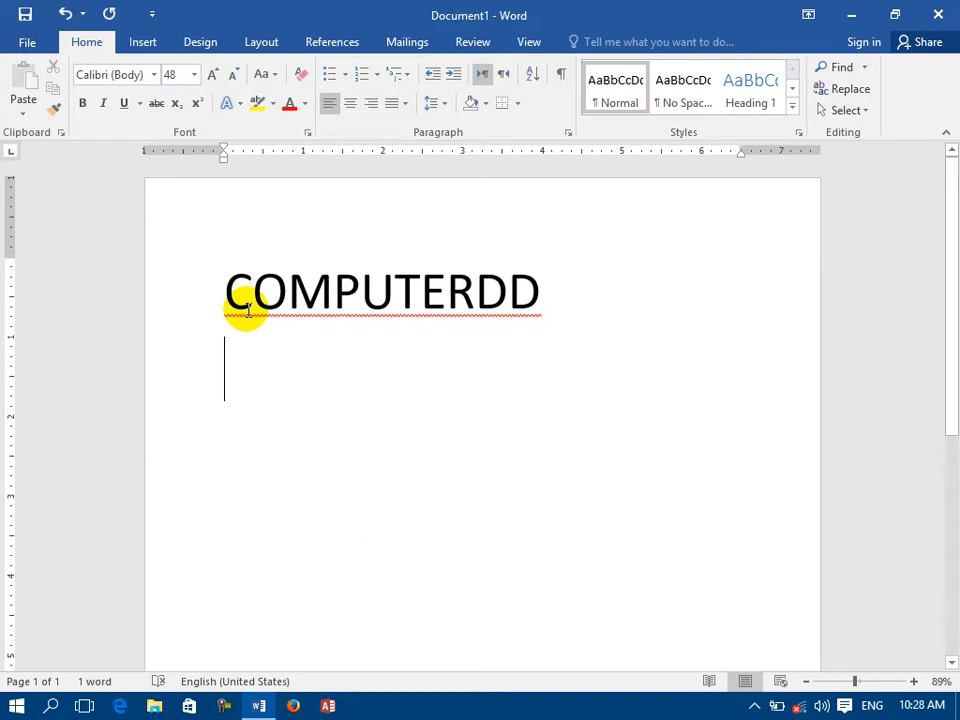
- Re-enable the proofing option Ignore words in UPPERCASE
click(27, 42)
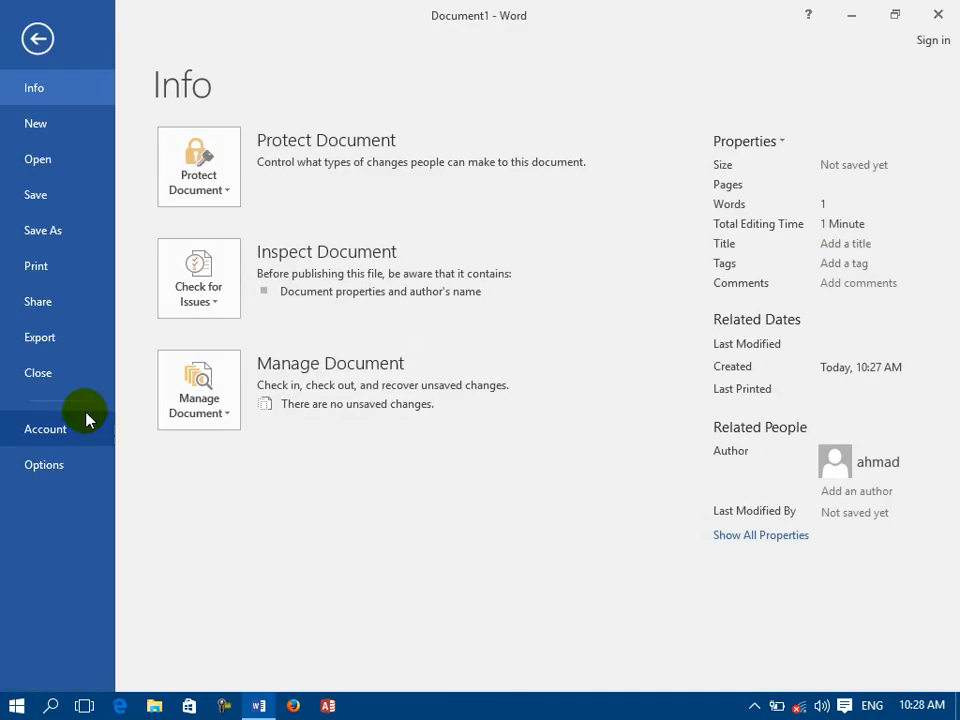
click(66, 462)
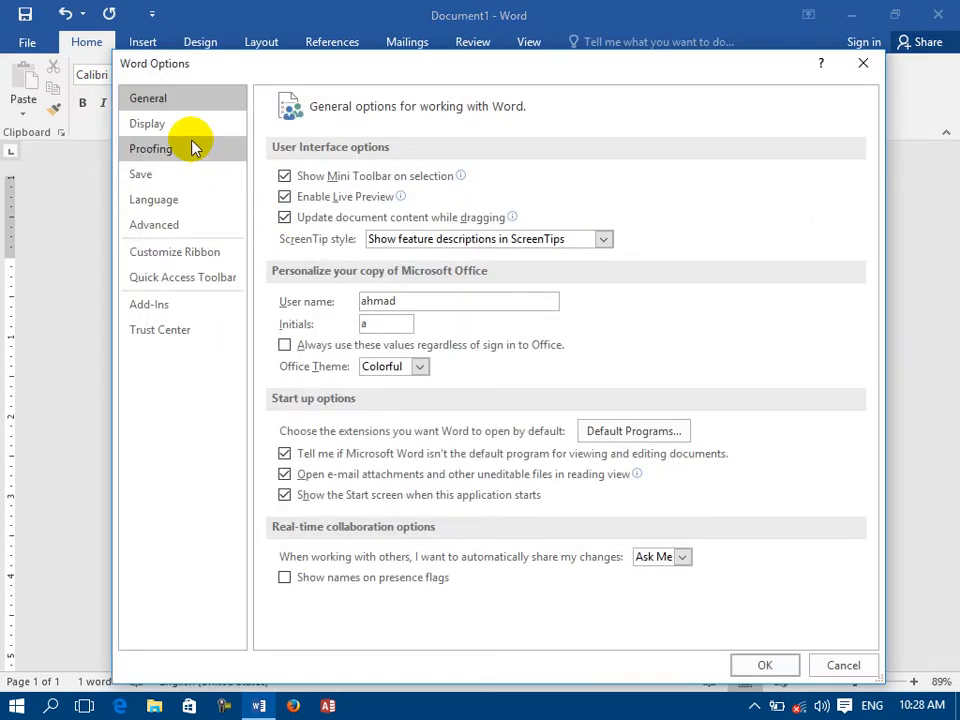
click(195, 148)
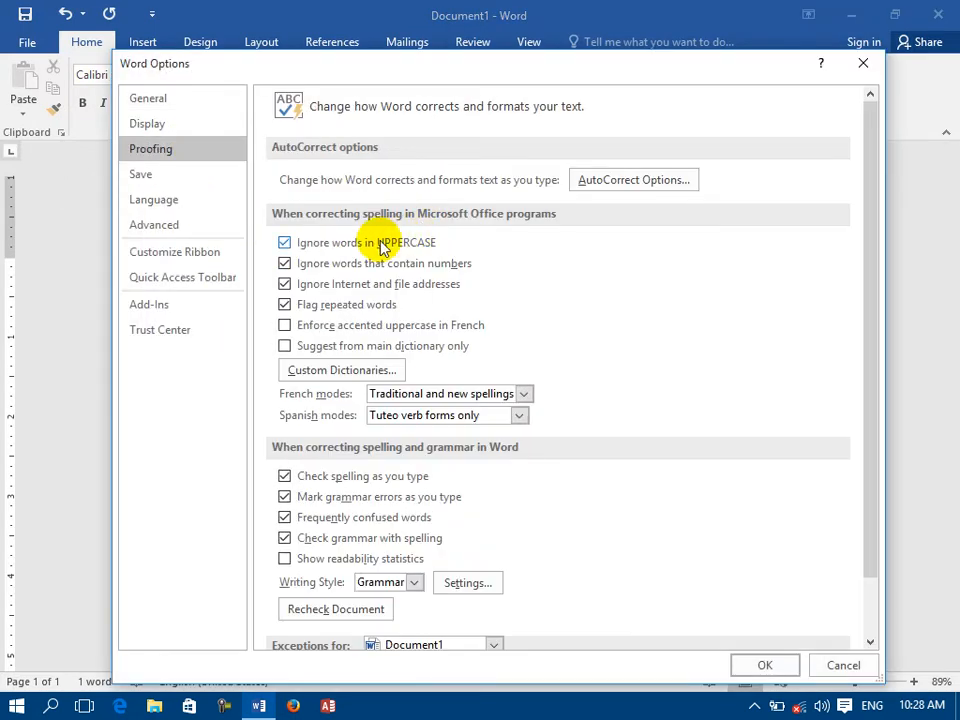
click(757, 665)
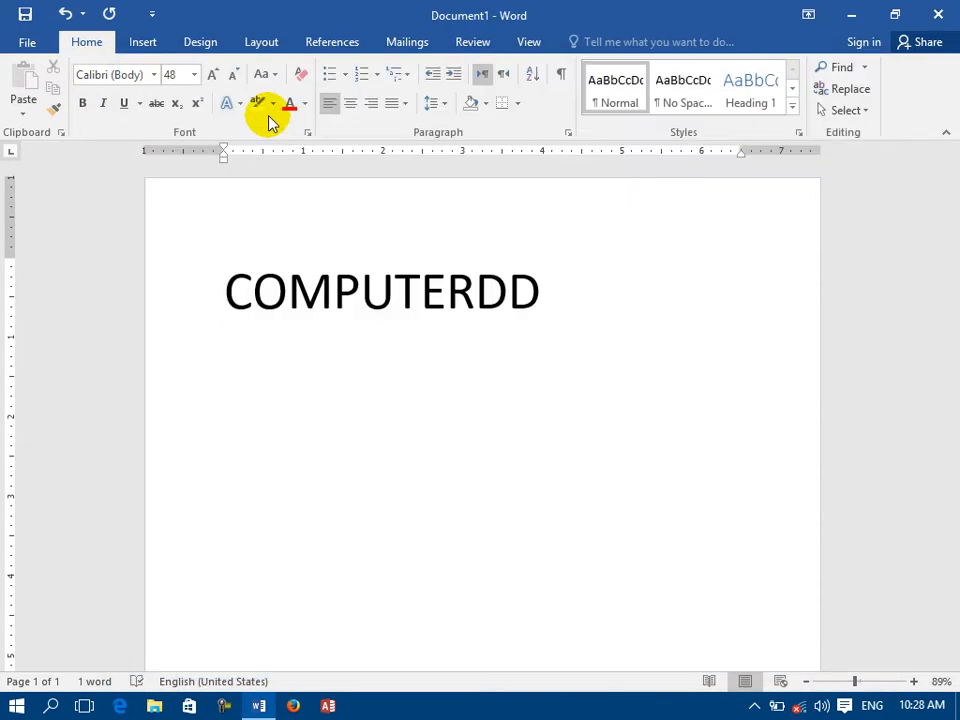
- Review the Proofing options and enter a capitalized first name followed by 123 on the line below COMPUTERDD
click(15, 46)
click(50, 465)
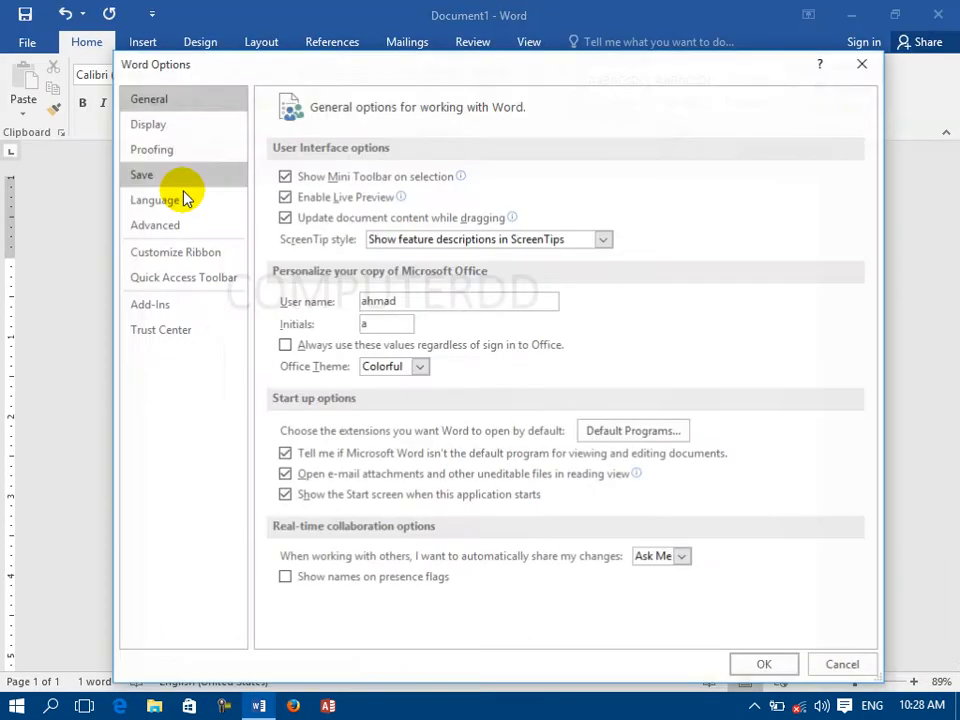
click(160, 150)
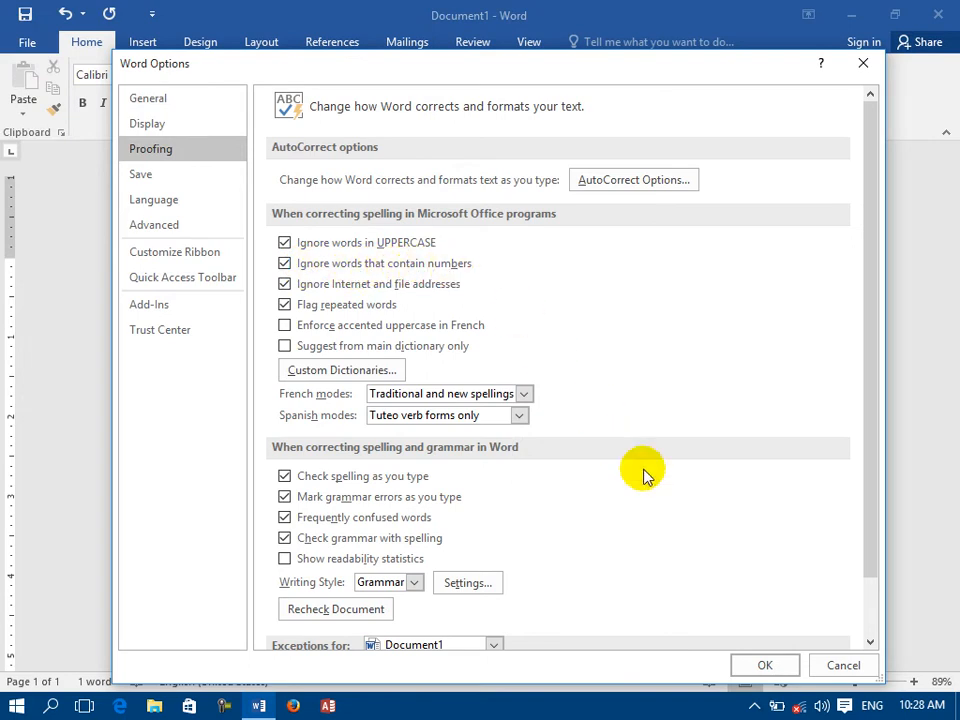
click(763, 666)
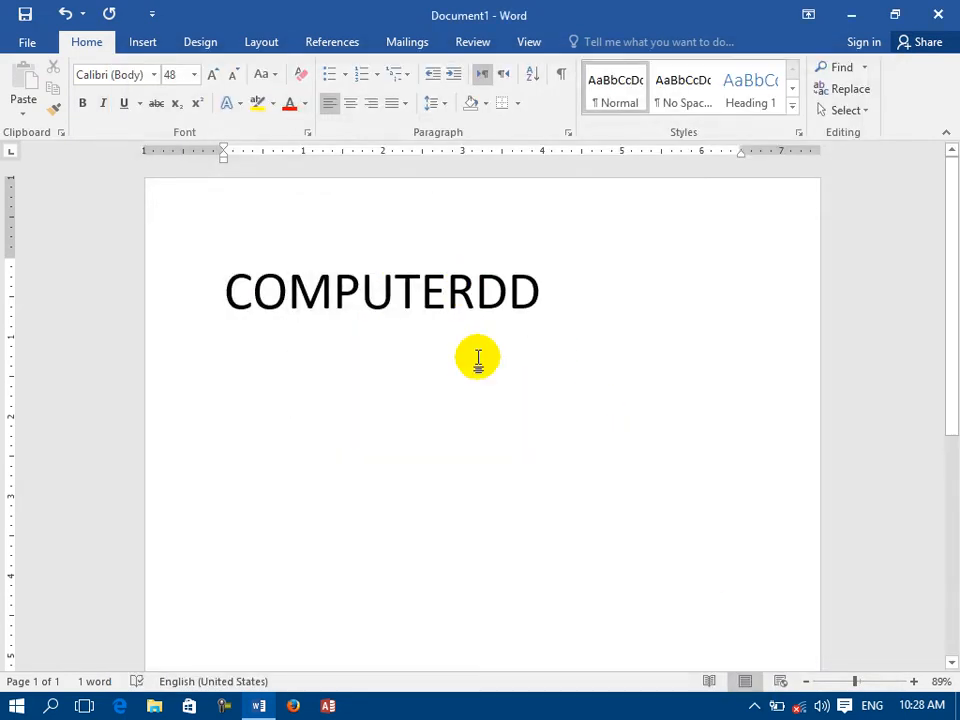
text(ASAD123)
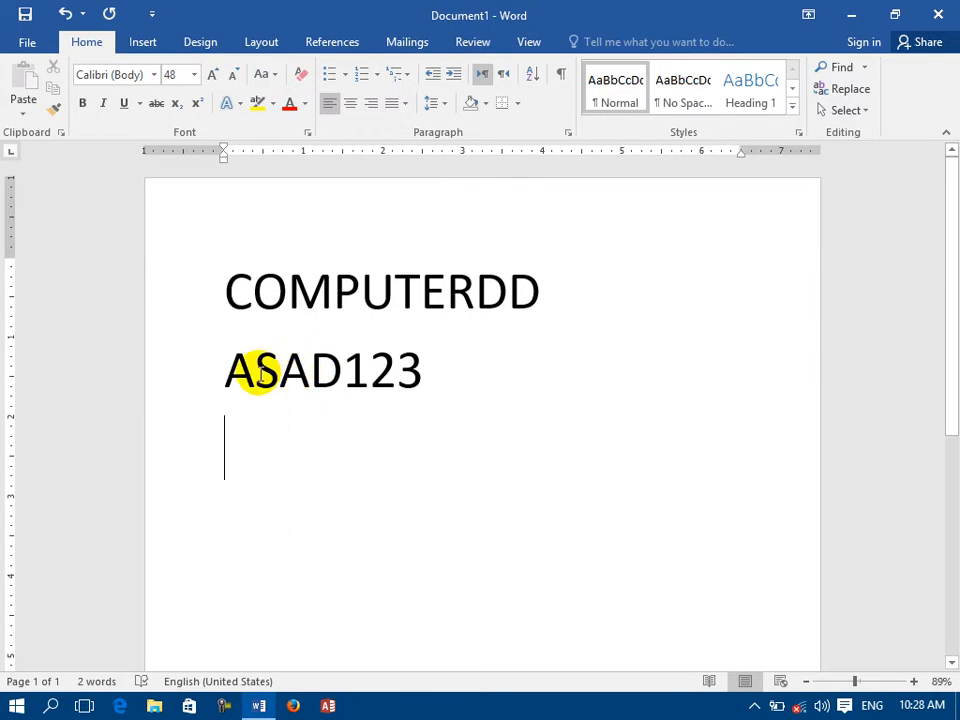
- Disable the proofing option Ignore words that contain numbers and check the line ending in 123 for spelling marks
drag(227, 373, 437, 370)
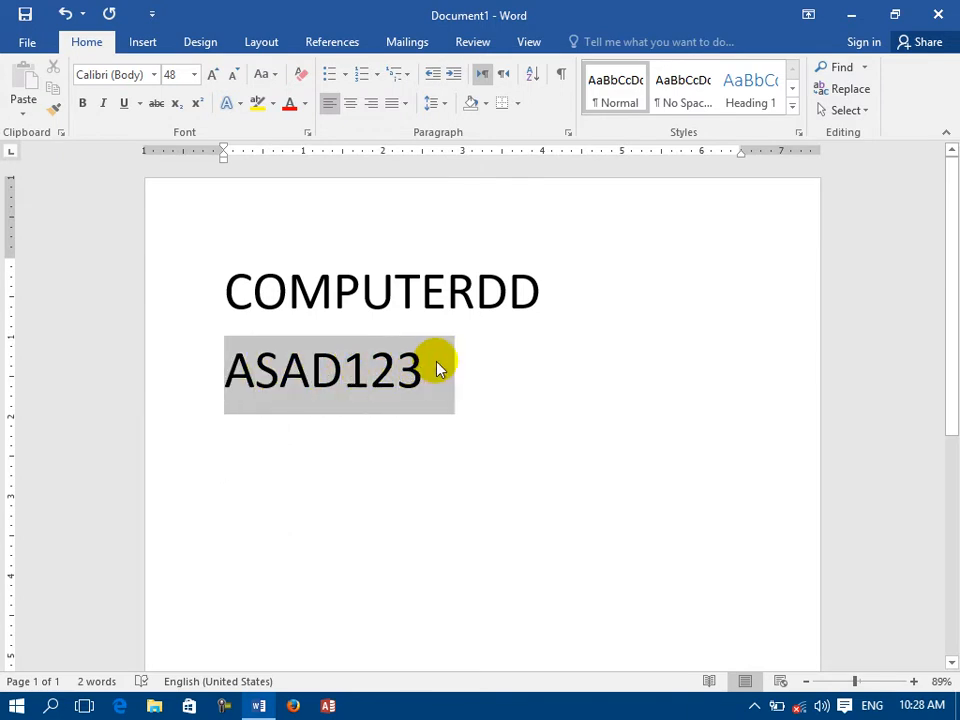
click(24, 46)
click(45, 466)
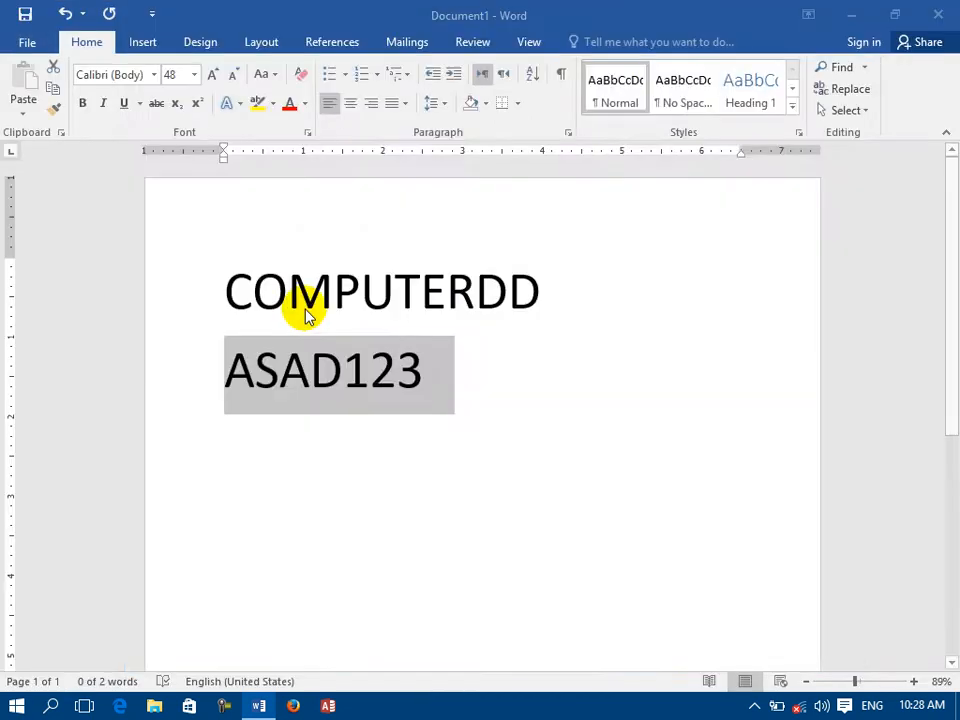
click(140, 152)
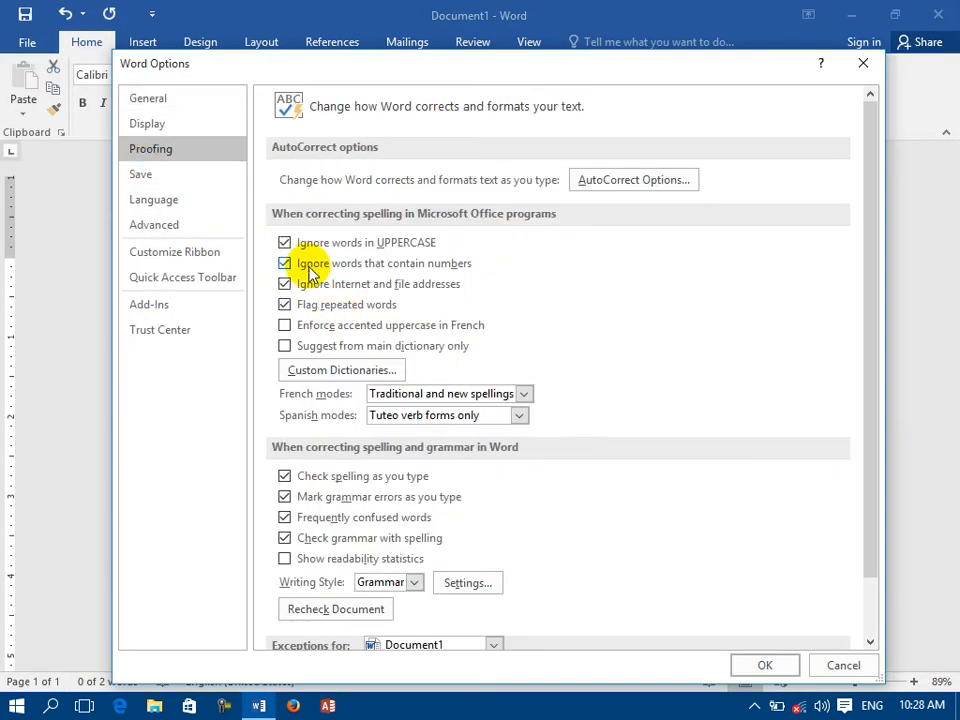
click(310, 266)
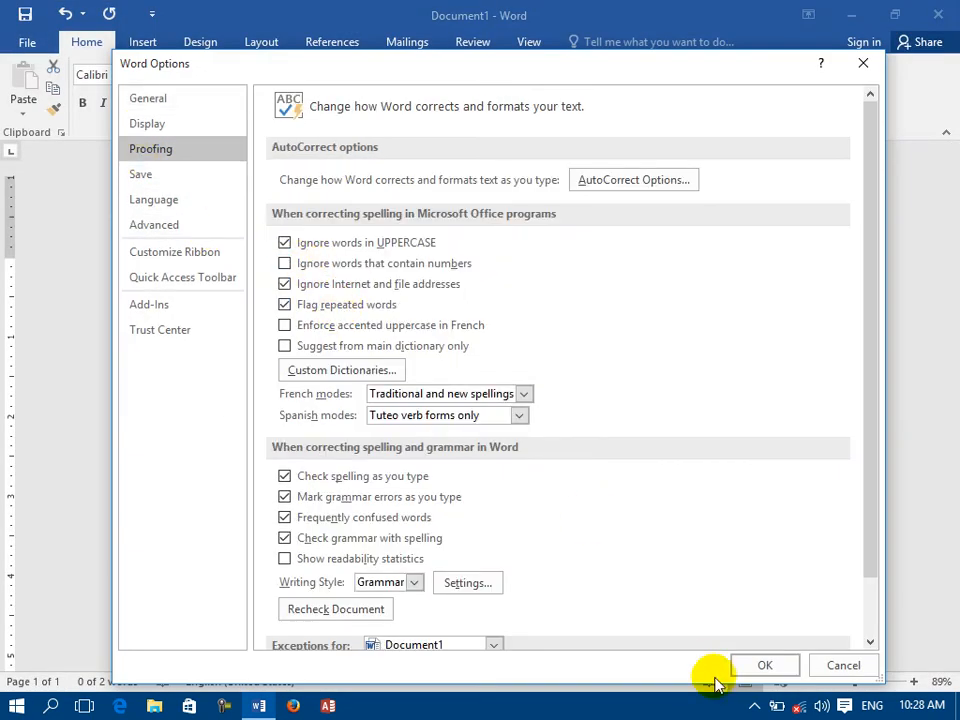
click(778, 667)
click(408, 372)
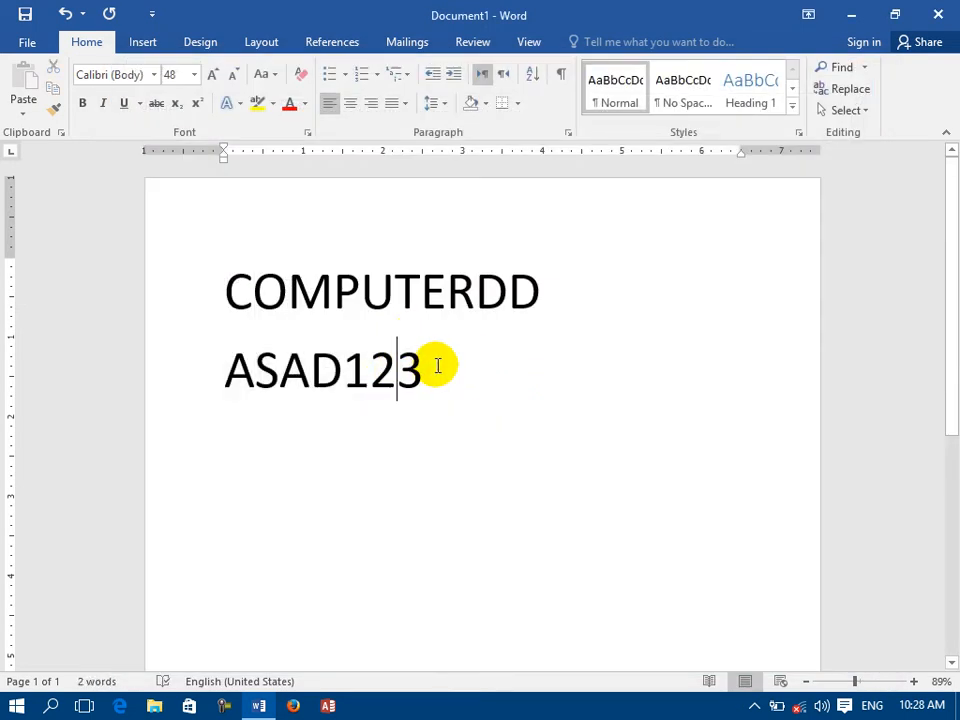
key(Down)
drag(429, 371, 212, 385)
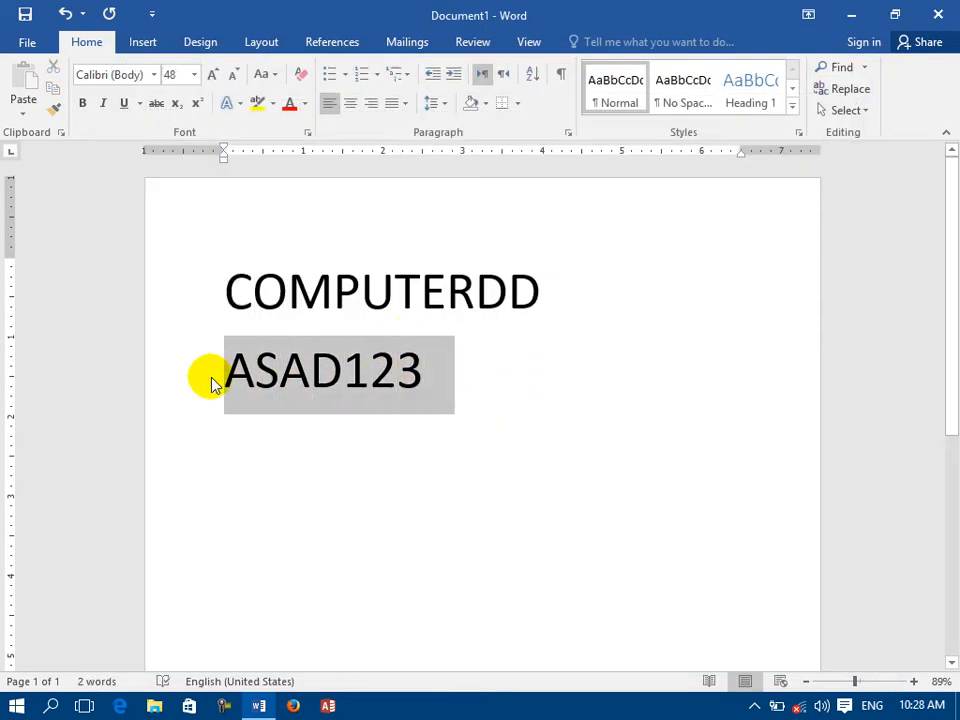
click(476, 381)
- Re-enable the proofing option Ignore words that contain numbers
click(28, 38)
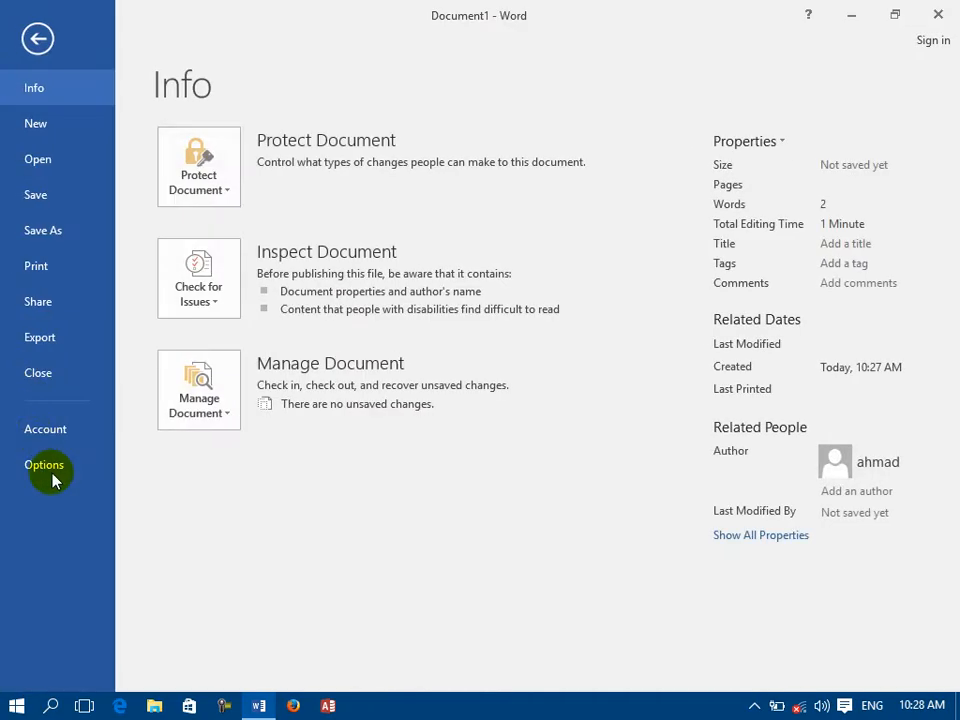
click(52, 474)
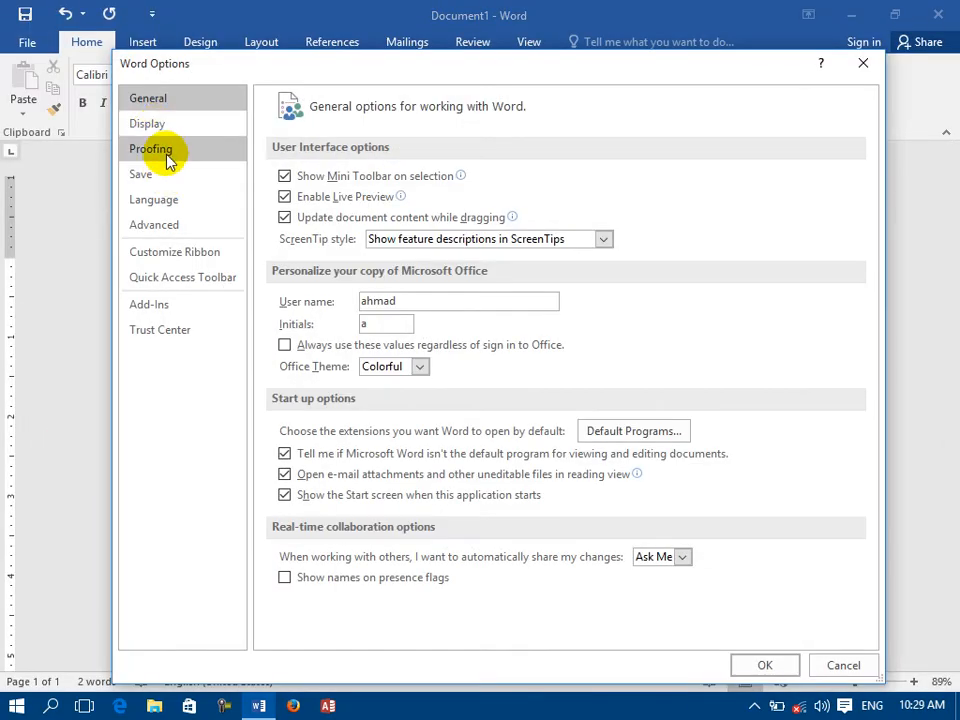
click(166, 152)
click(308, 266)
click(310, 268)
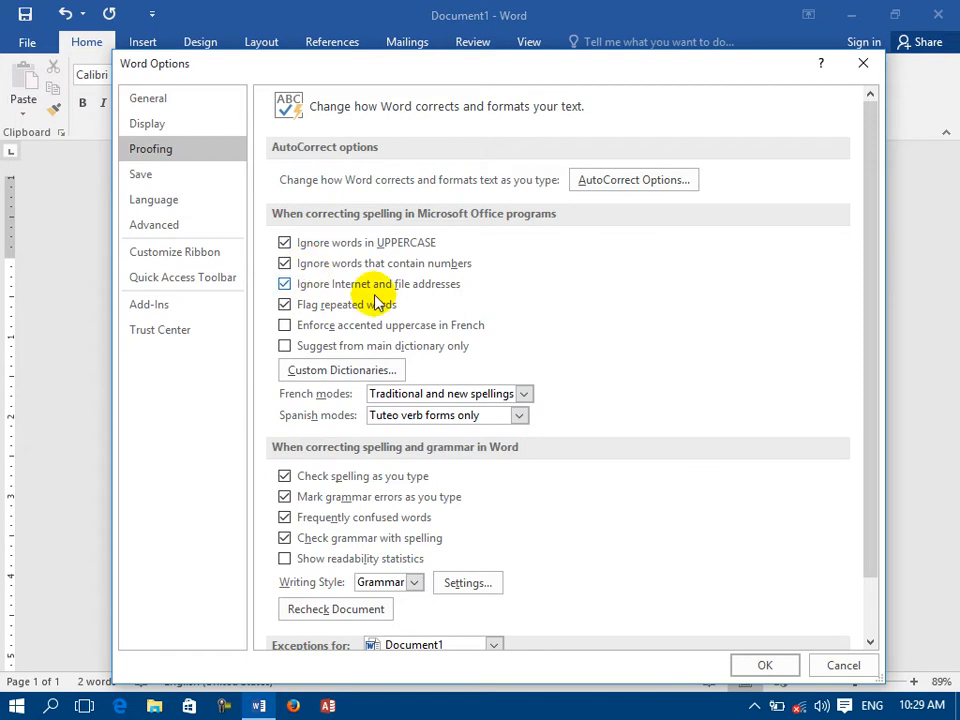
click(748, 665)
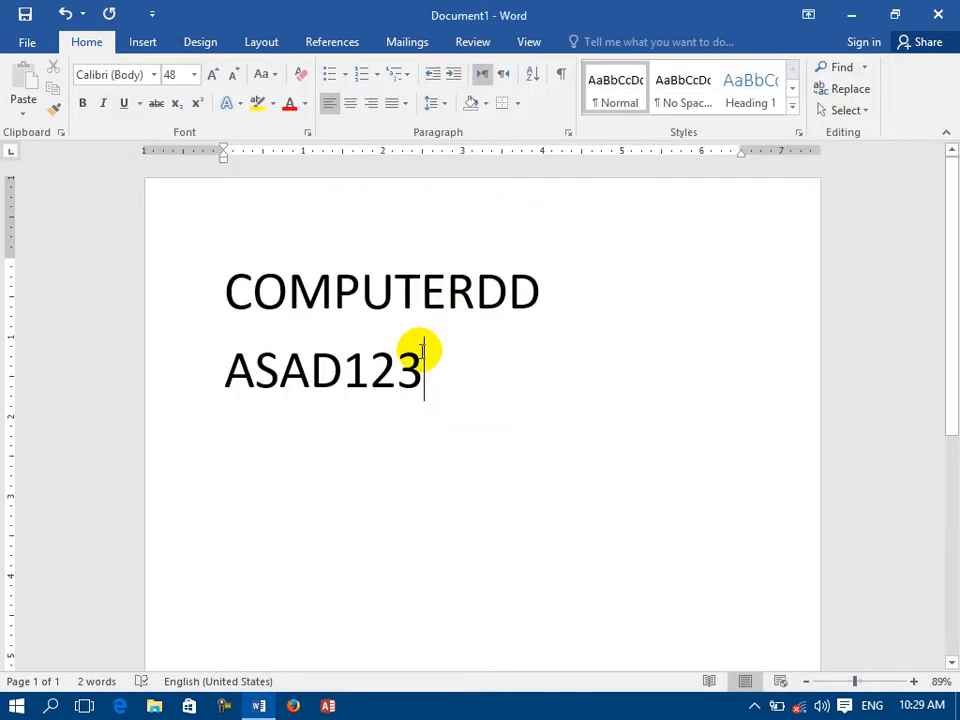
- Enter CPU1234 on a new line below the line ending in 123
key(Return)
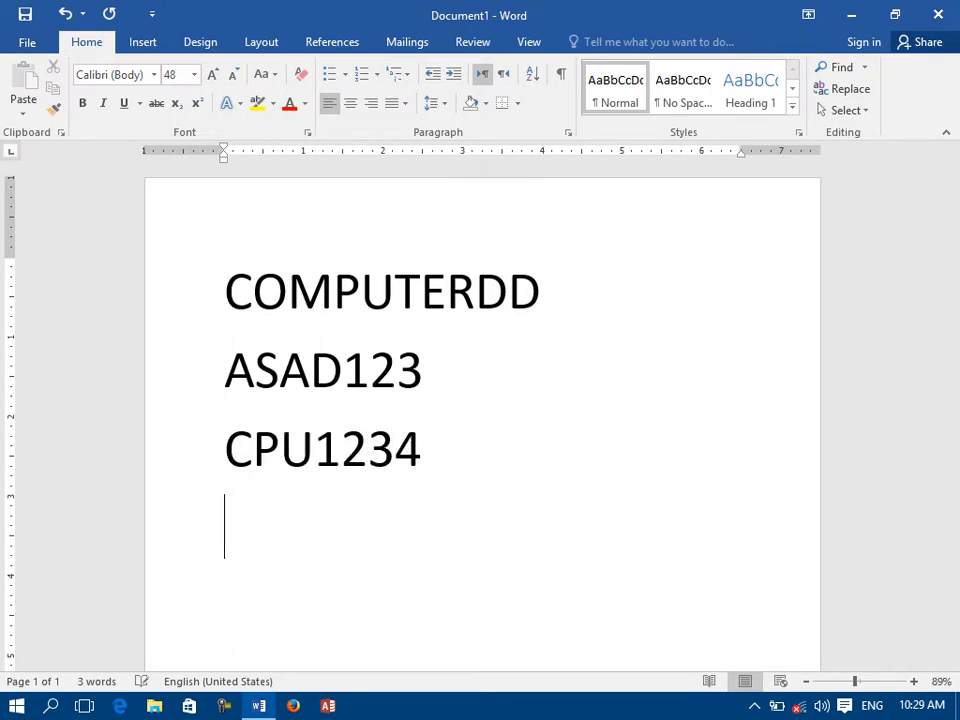
- Disable the proofing options Ignore words in UPPERCASE and Ignore words that contain numbers, and apply the change
click(24, 46)
key(Escape)
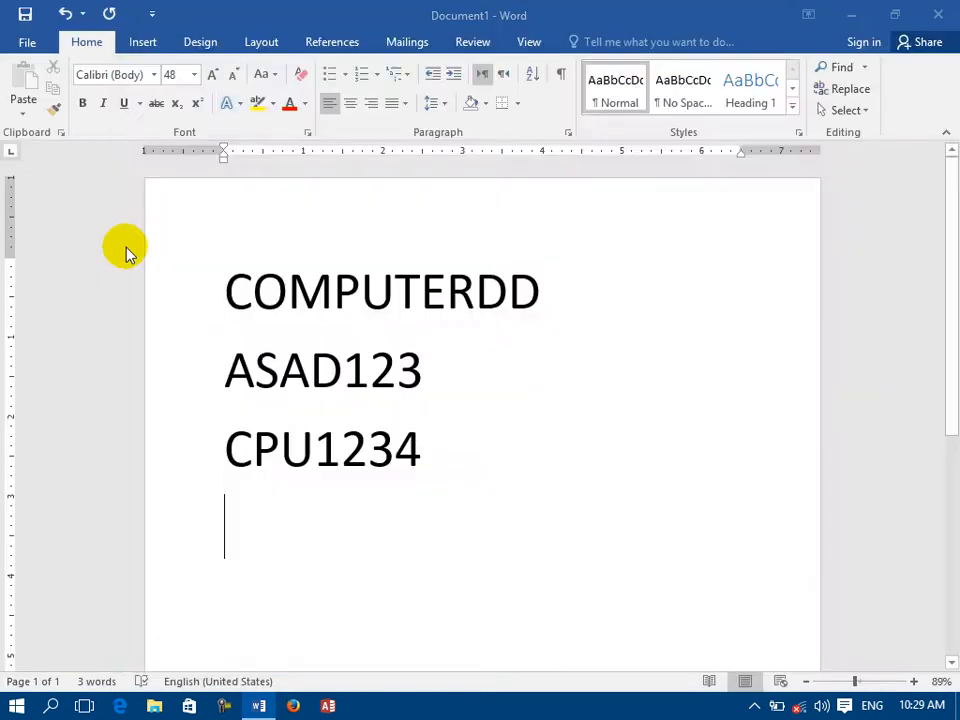
click(186, 147)
click(296, 244)
click(285, 264)
click(764, 665)
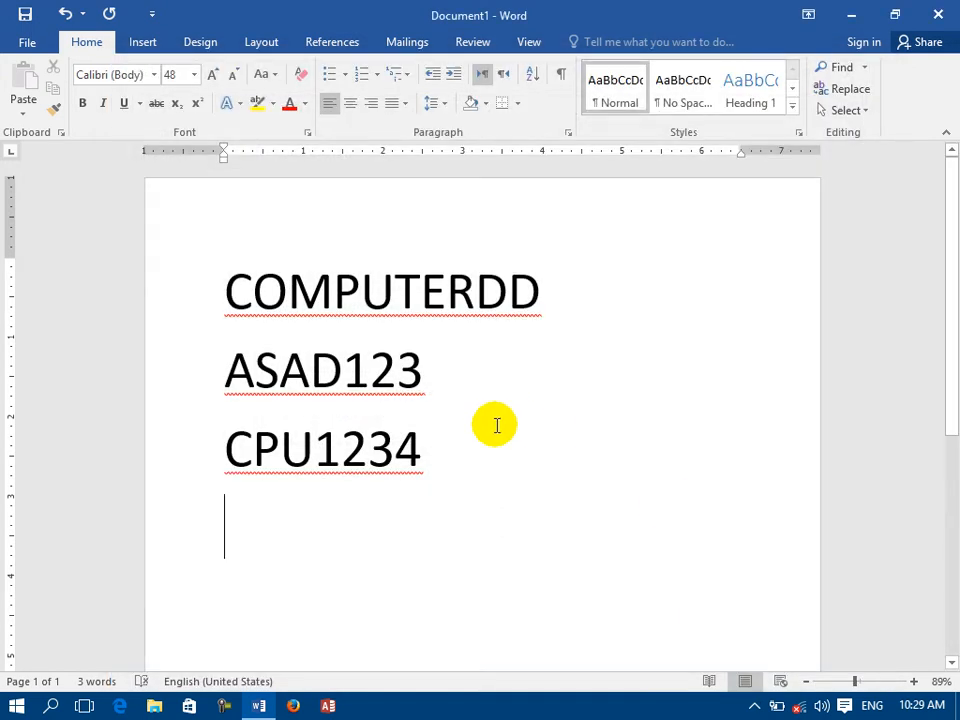
- Re-enable the proofing options Ignore words in UPPERCASE and Ignore words that contain numbers
click(26, 40)
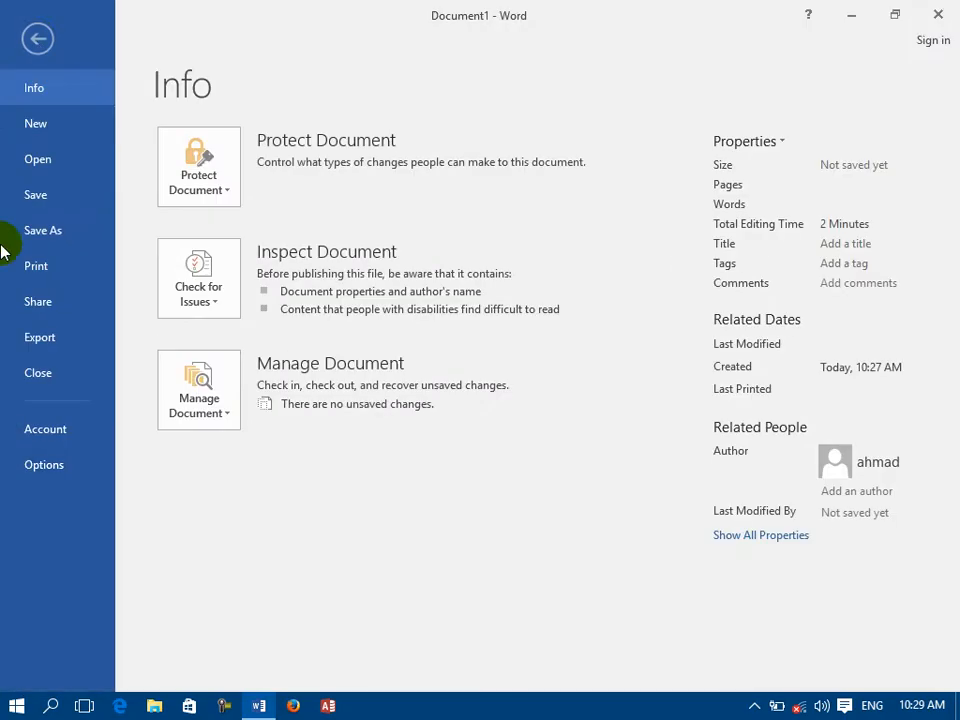
click(26, 474)
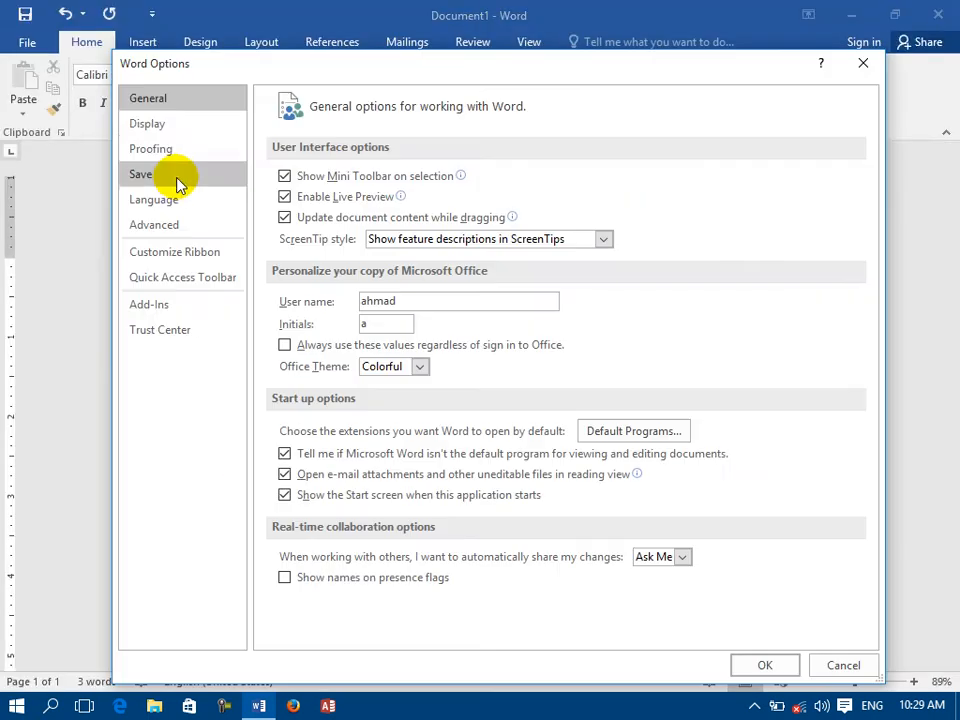
click(186, 152)
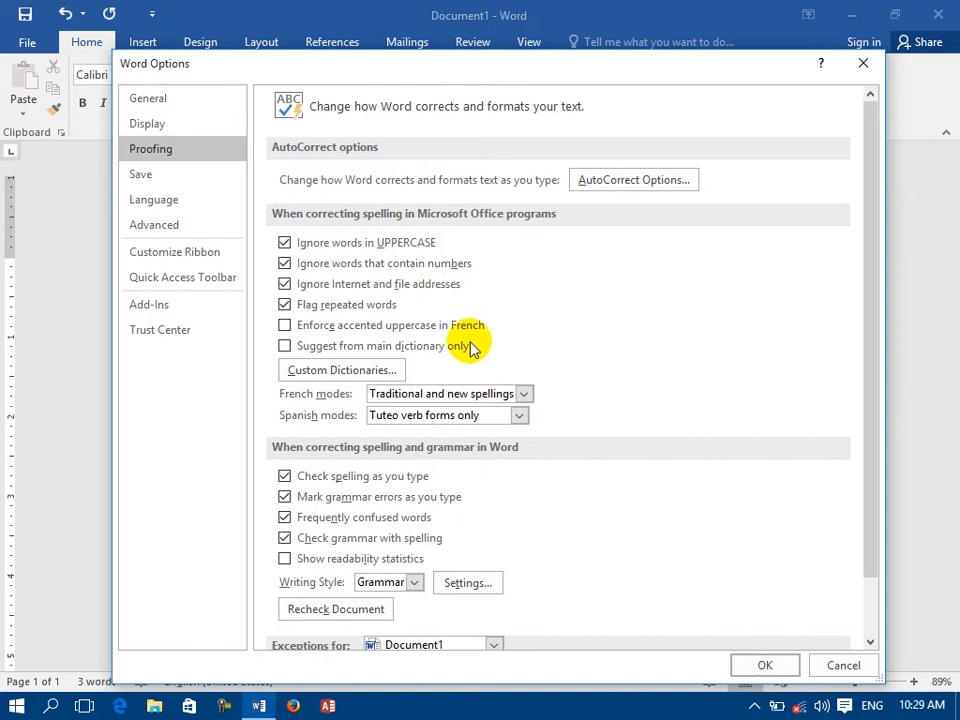
click(757, 663)
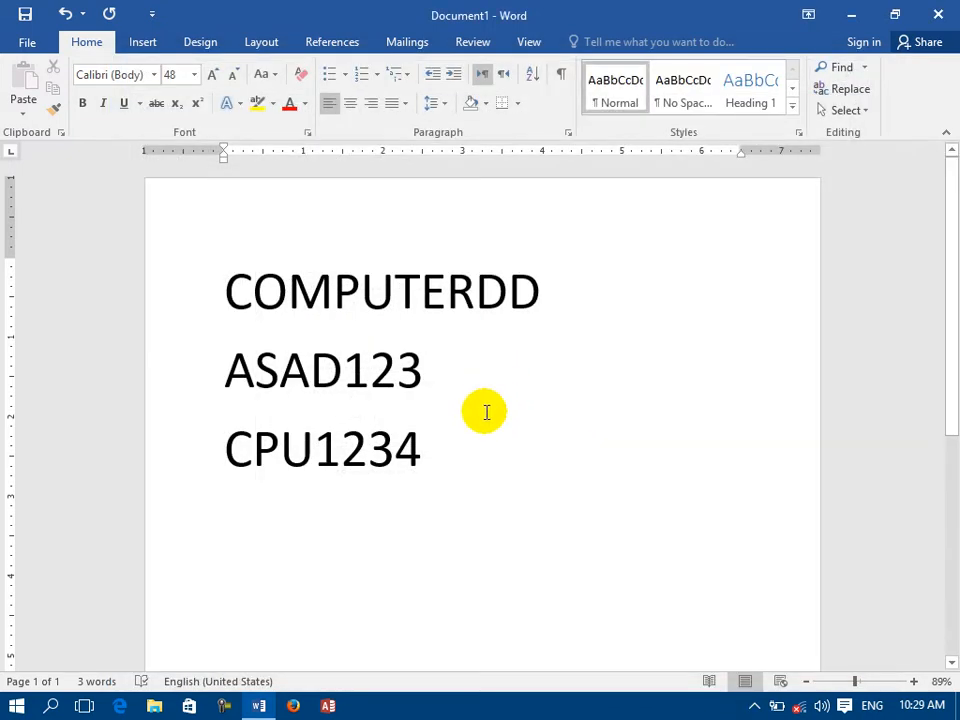
- Replace the three lines of sample text with the web address WWWW.GOOGLE.COM
drag(381, 450, 250, 318)
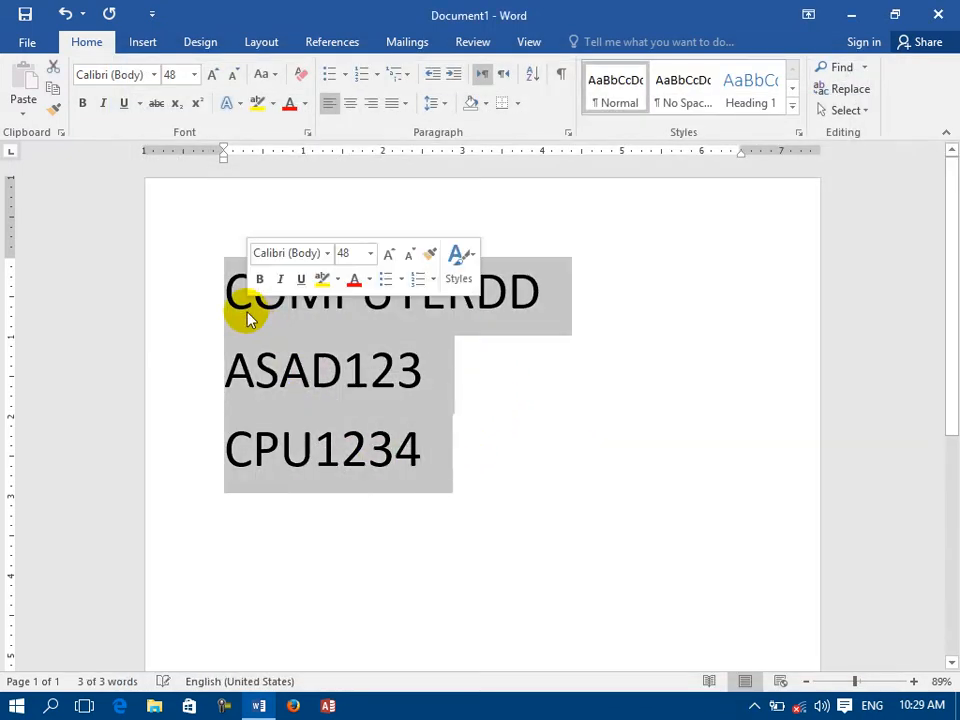
key(Delete)
text(WWWW)
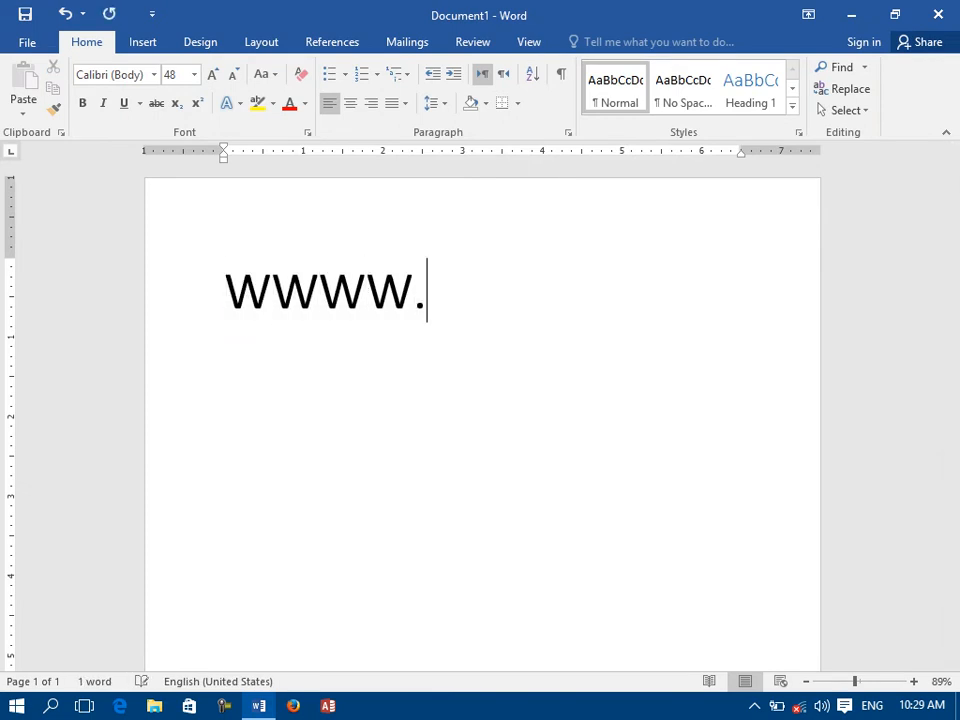
text(.GOOOG)
text(GLE)
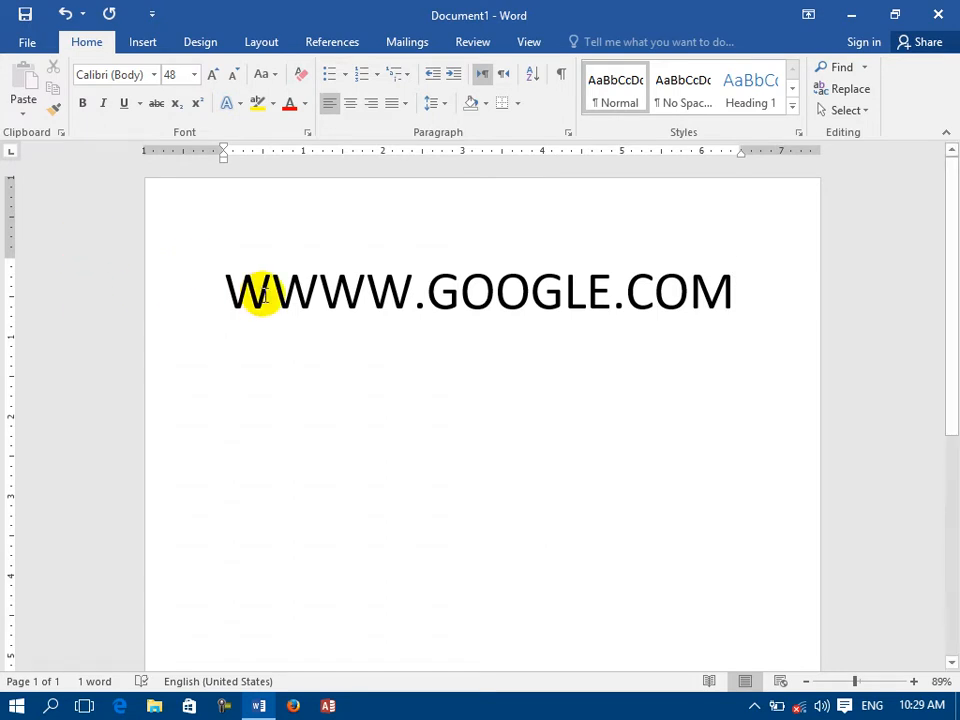
drag(225, 287, 257, 289)
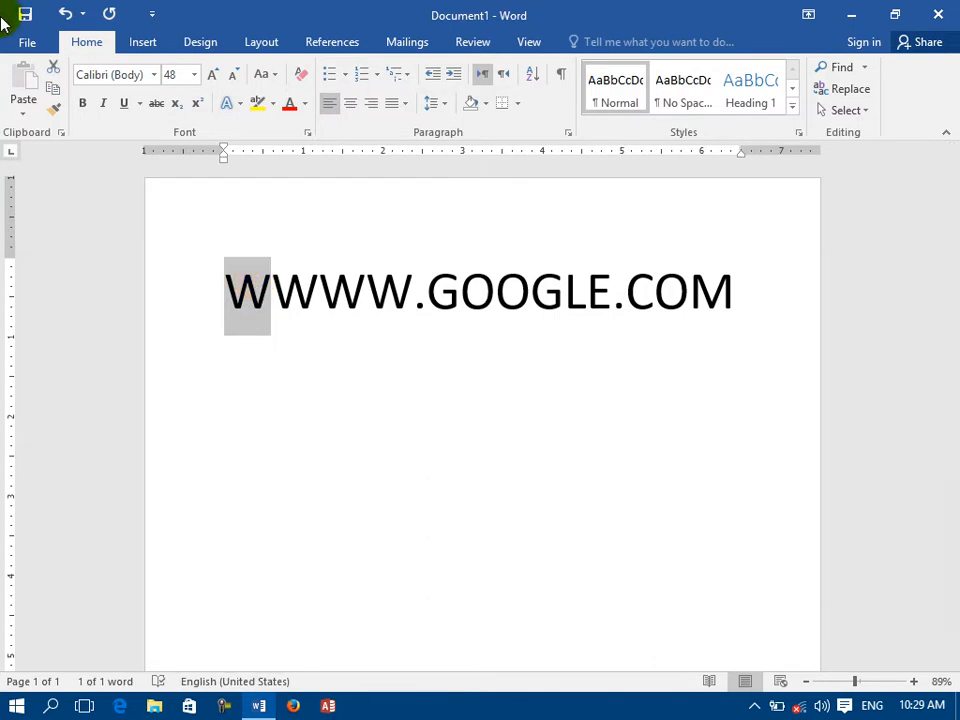
- Disable the proofing option Ignore Internet and file addresses and apply the change
click(27, 42)
click(73, 466)
click(150, 149)
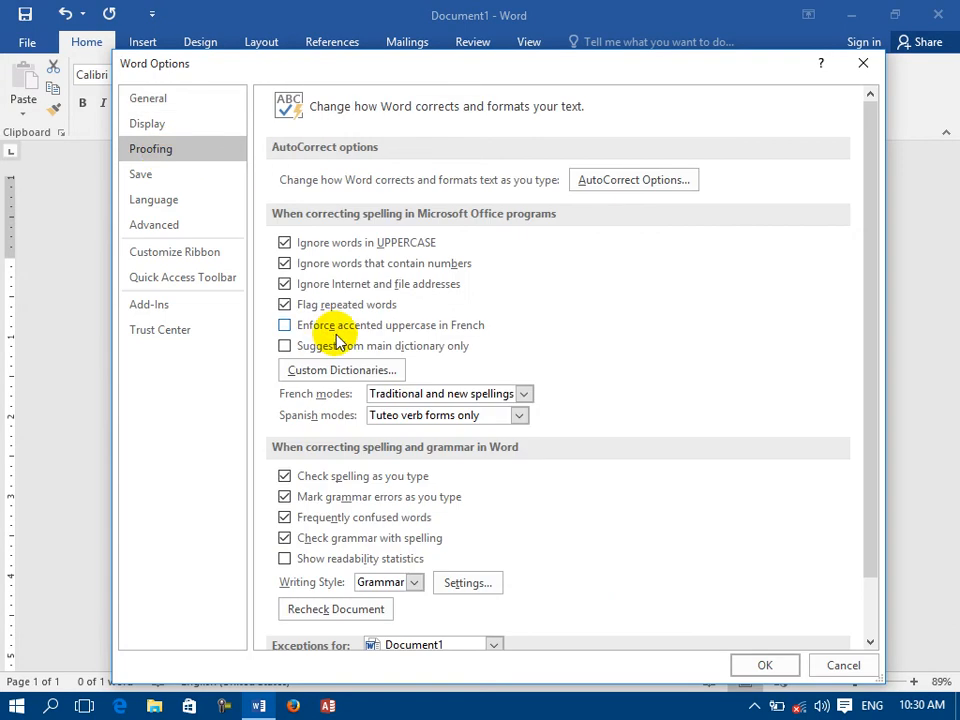
click(326, 284)
click(733, 665)
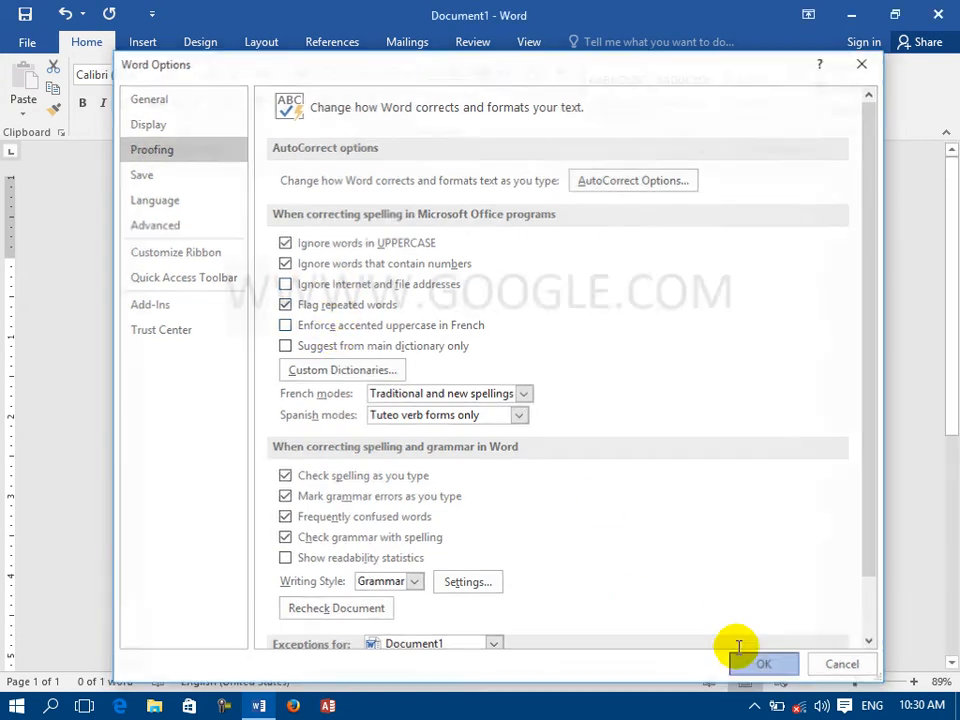
- Enter WWWW.FACEBOOK.COM on a new line below the Google address
click(762, 296)
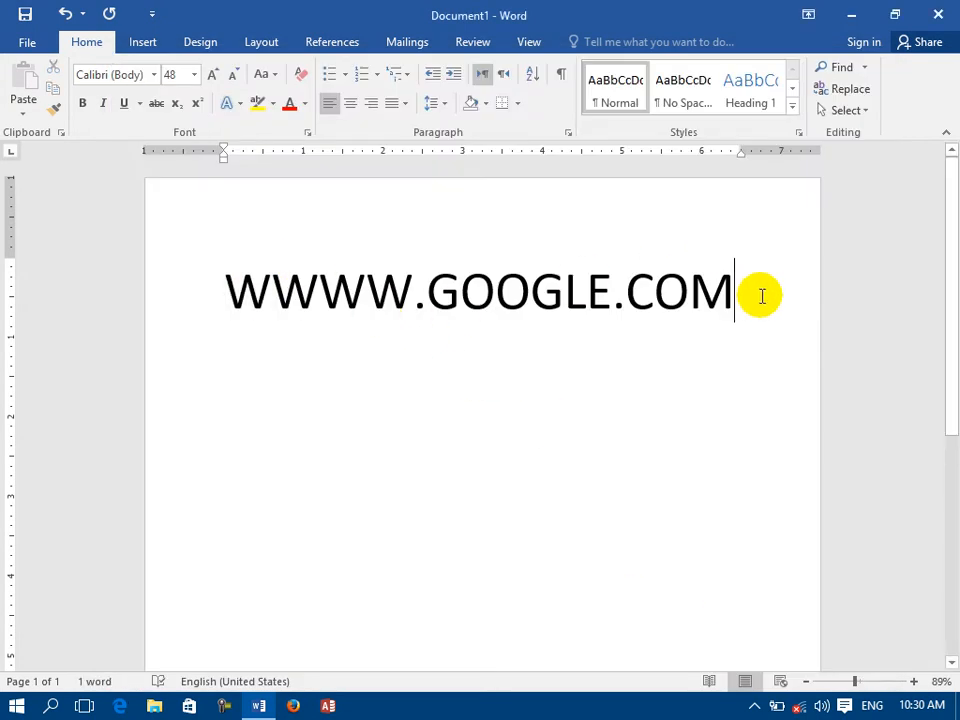
key(Return)
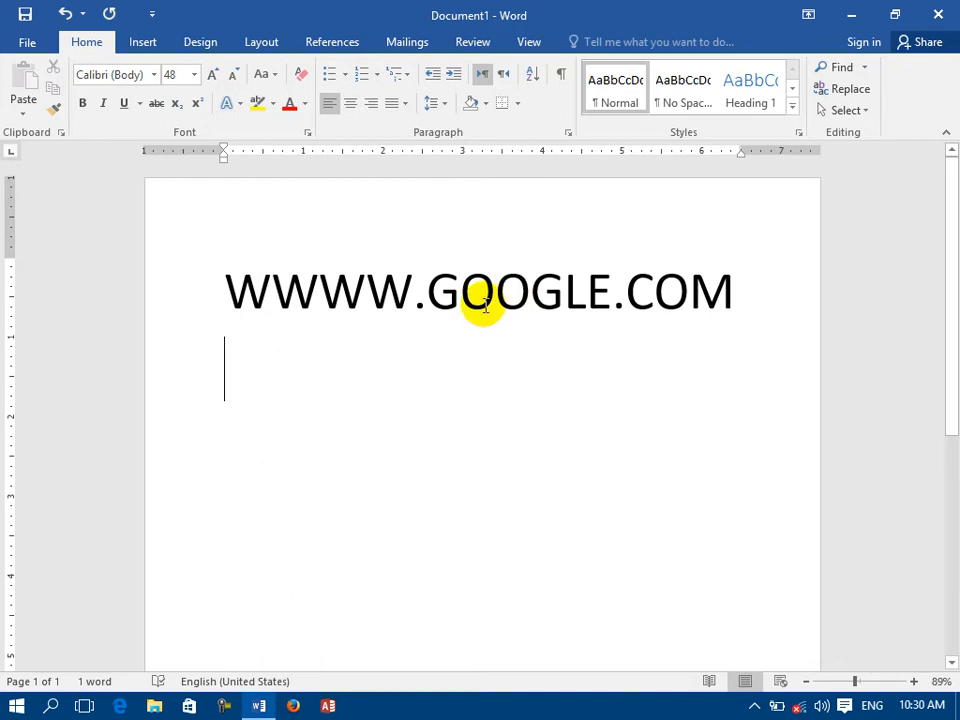
text(WWW)
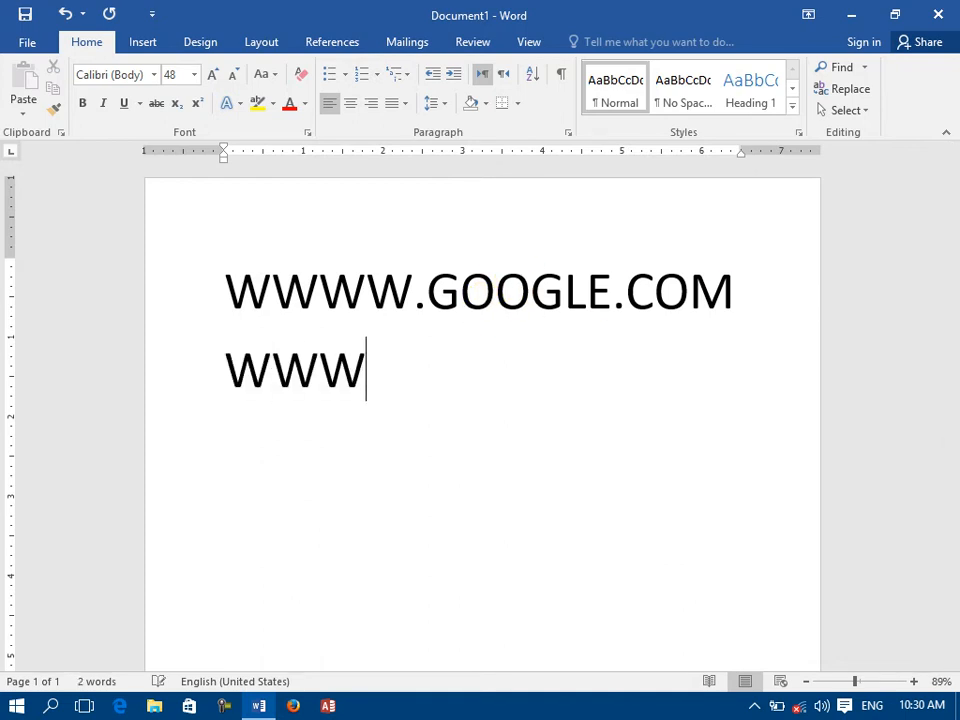
text(W.)
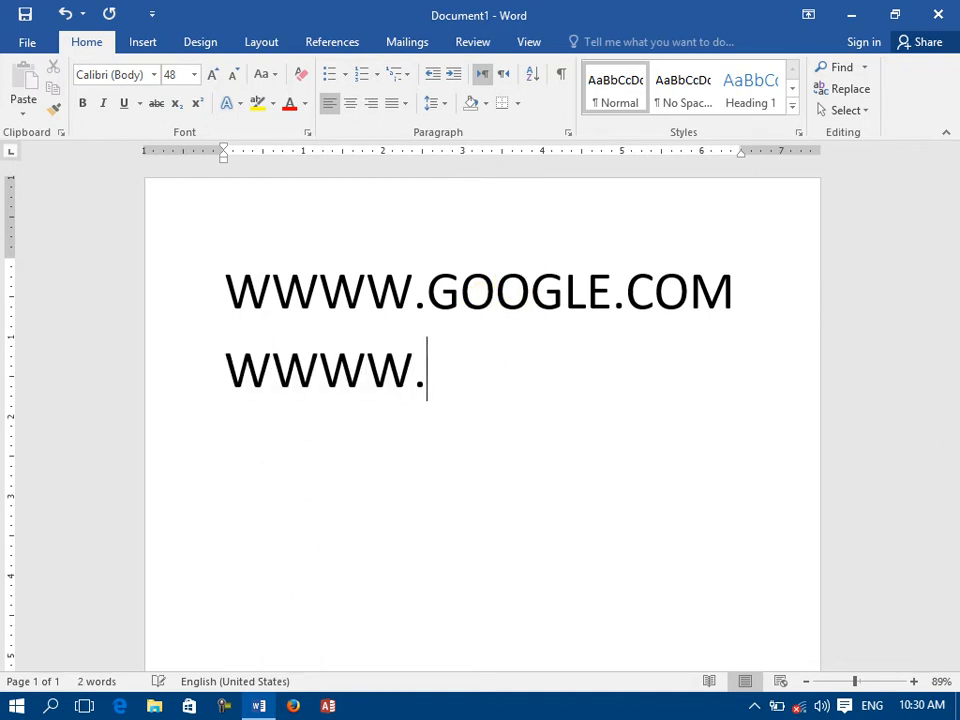
text(FACEBOOK.COM)
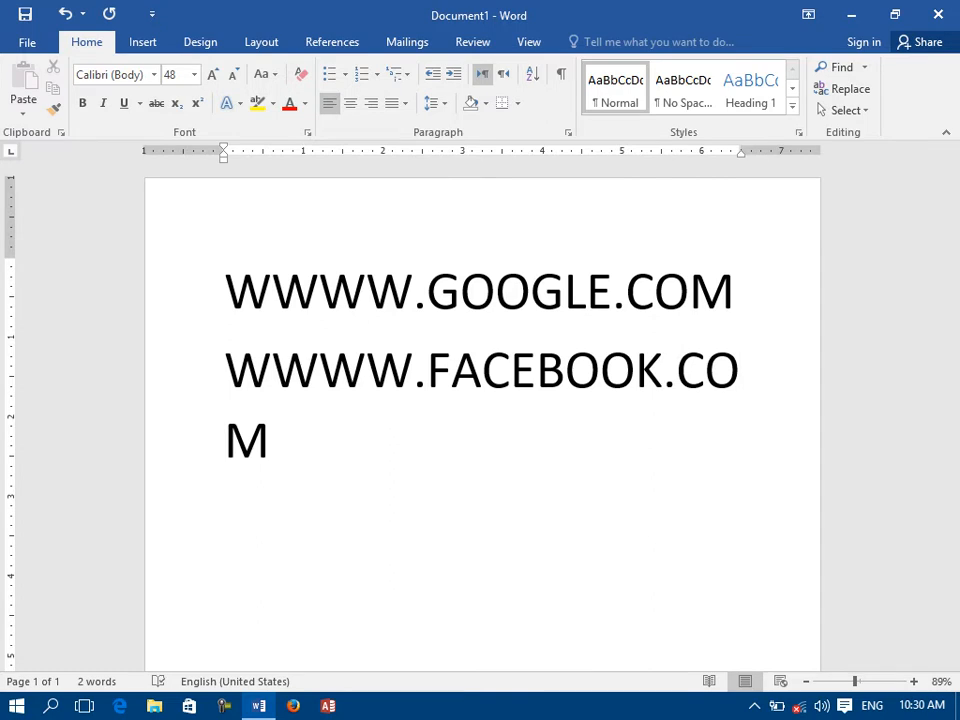
- Turn off ignoring of uppercase words and words with numbers in the proofing options, and check the two web addresses for spelling marks
click(26, 42)
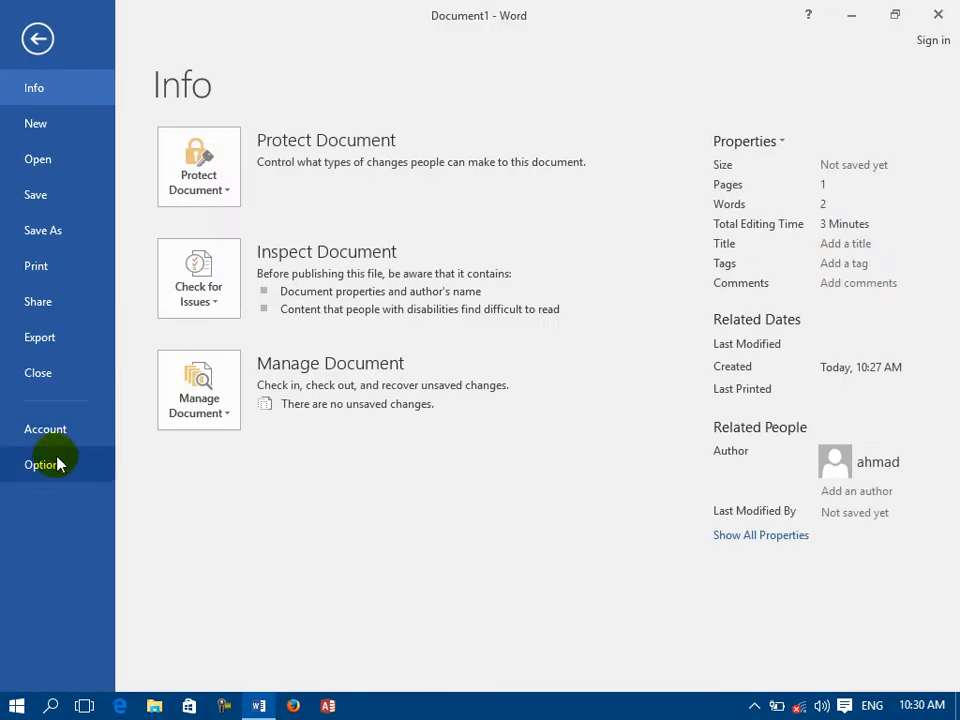
click(62, 460)
click(176, 156)
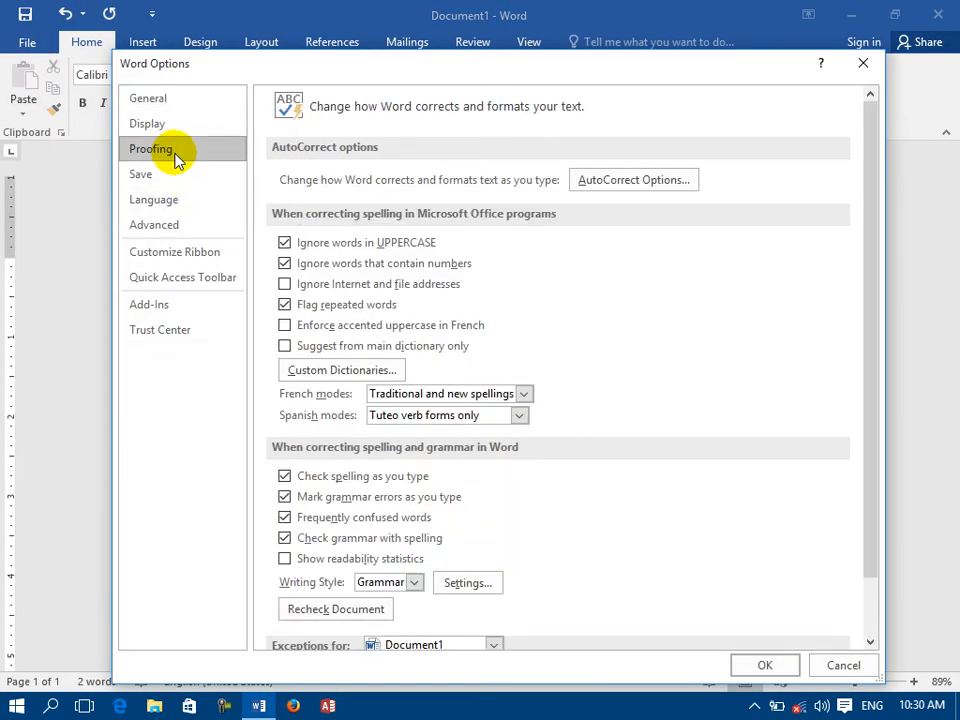
click(316, 248)
click(300, 263)
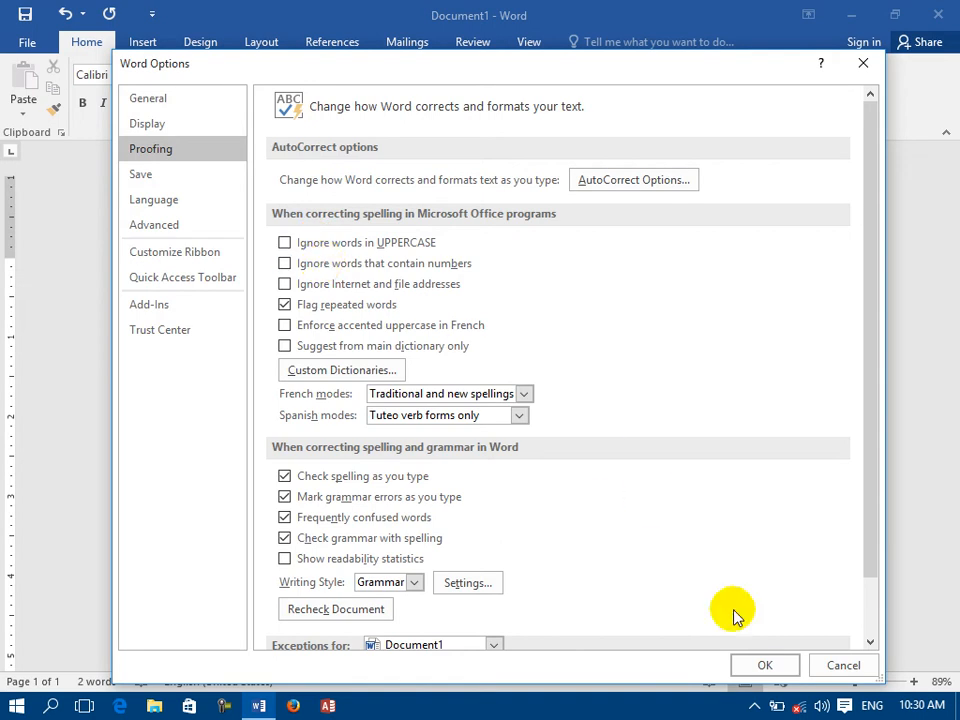
click(765, 665)
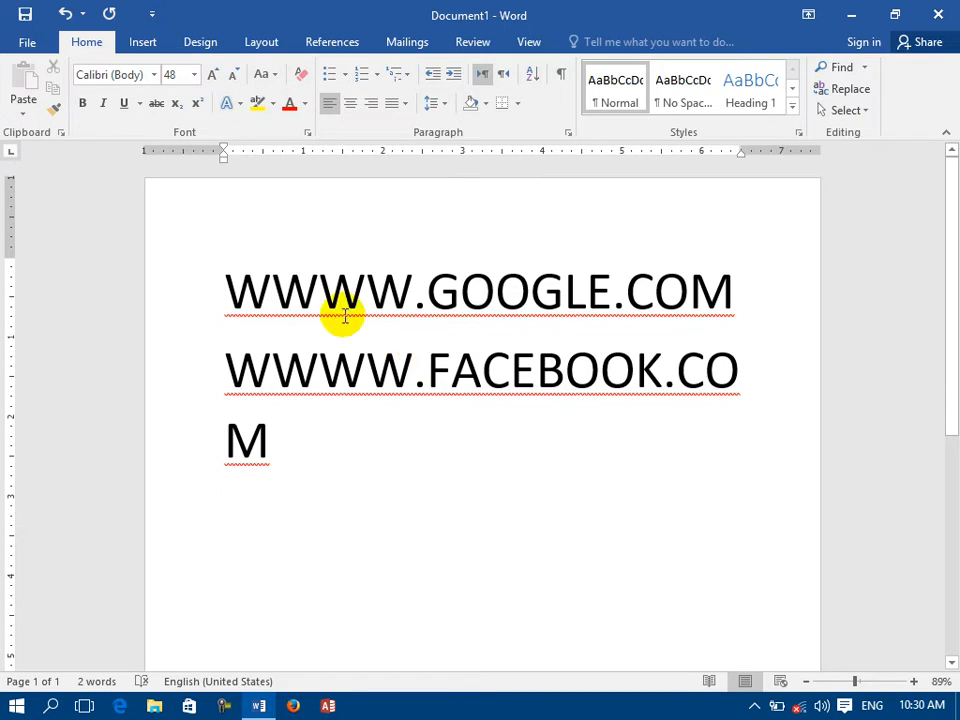
- Re-enable the proofing options for ignoring uppercase words, words that contain numbers, and Internet and file addresses
click(27, 42)
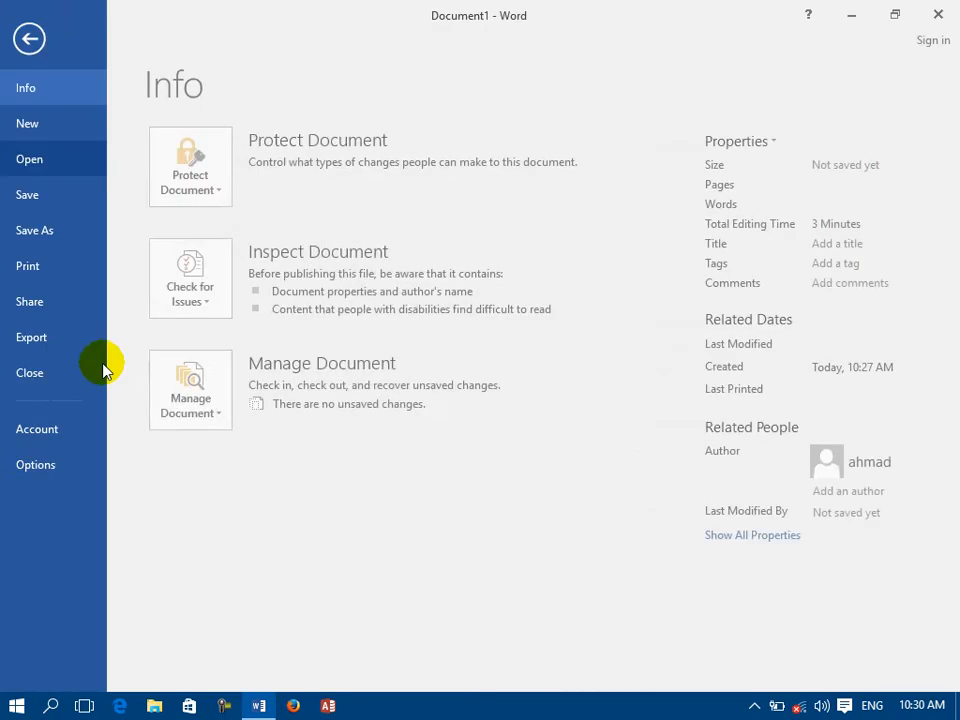
click(52, 466)
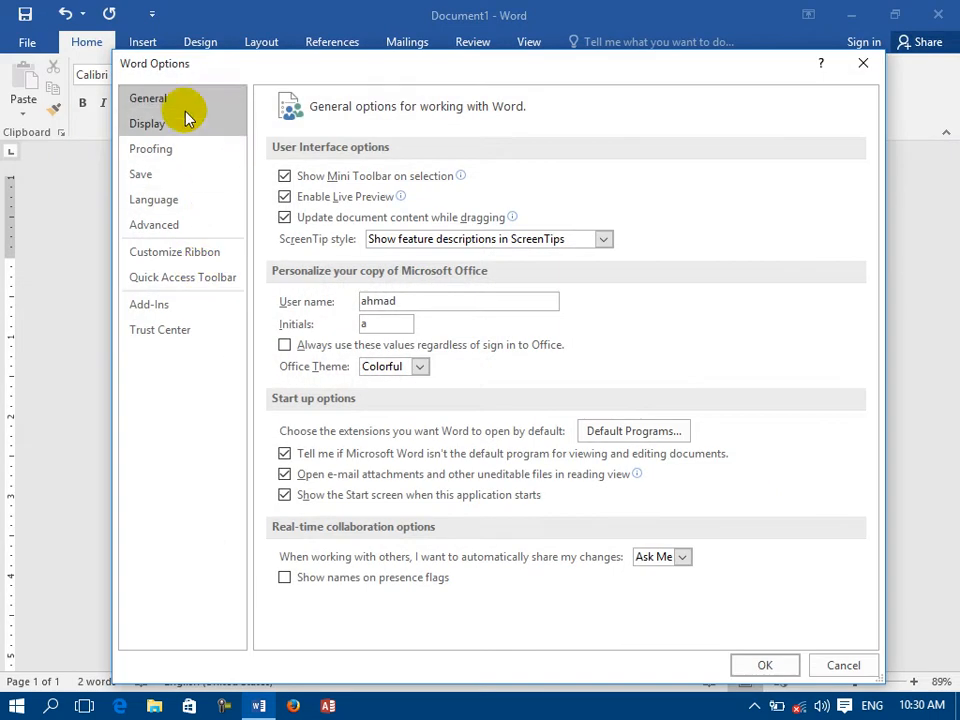
click(186, 122)
click(180, 150)
click(330, 285)
click(310, 264)
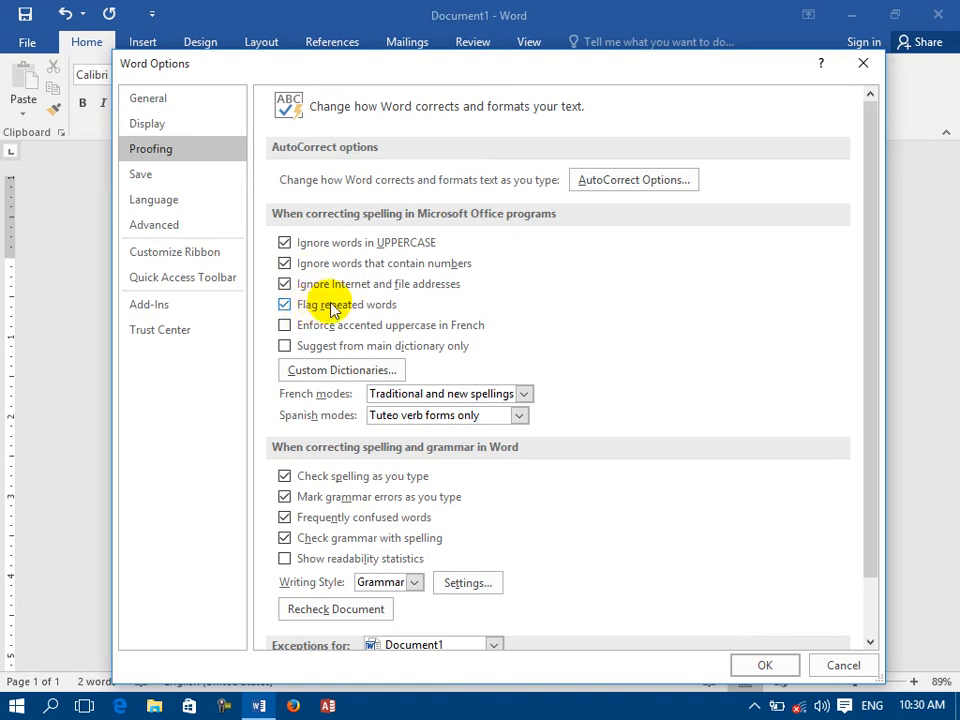
click(756, 673)
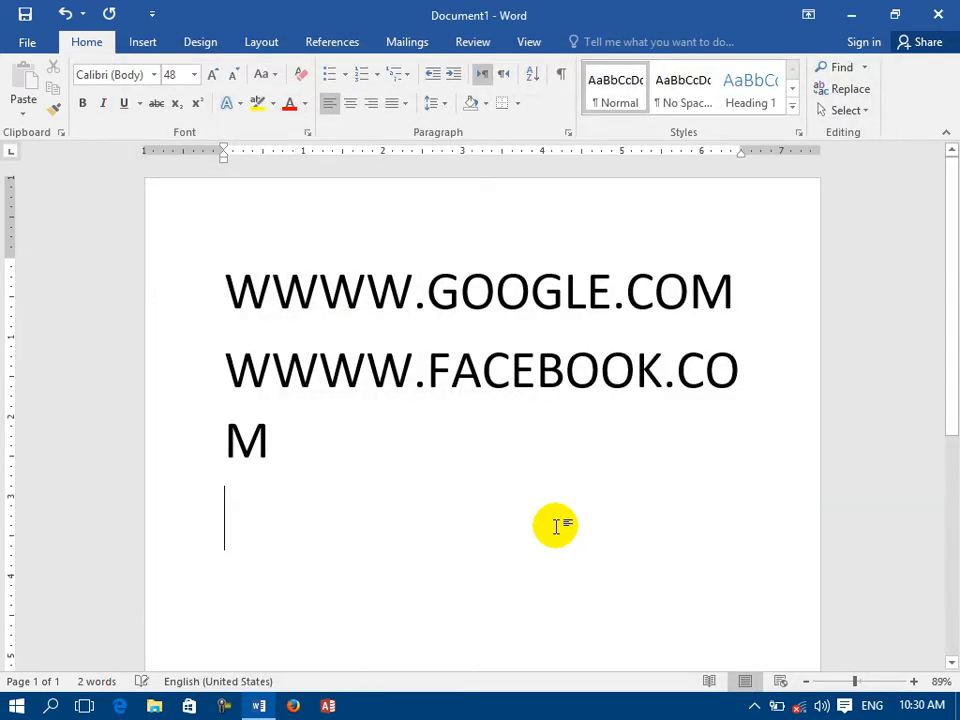
- Replace the two web addresses with the repeated words WORD WORD
drag(311, 454, 222, 310)
key(Delete)
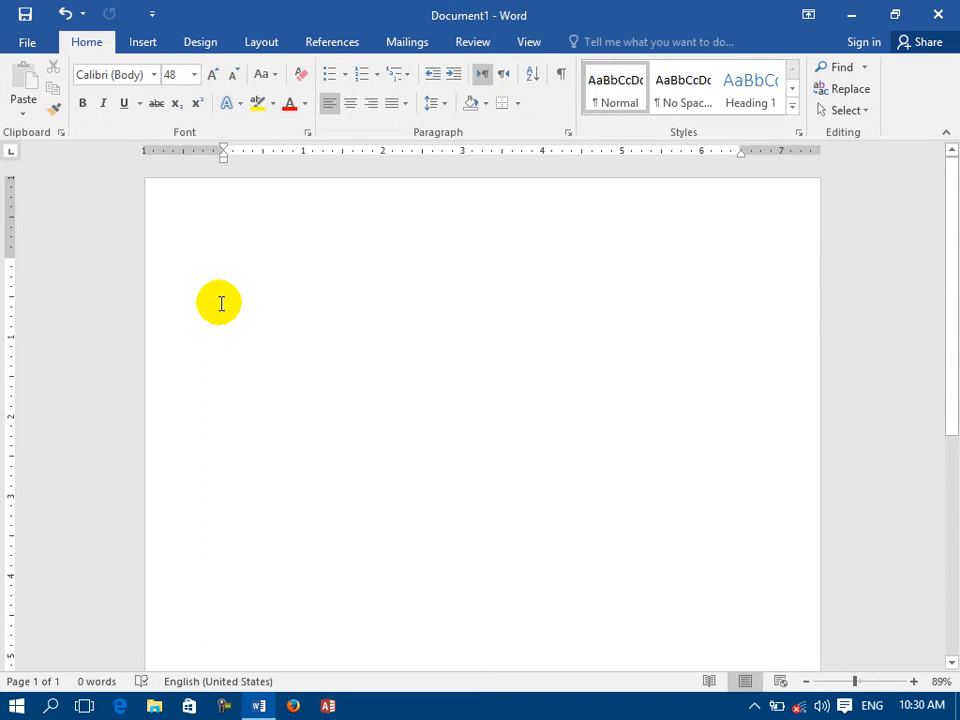
text(WORD M)
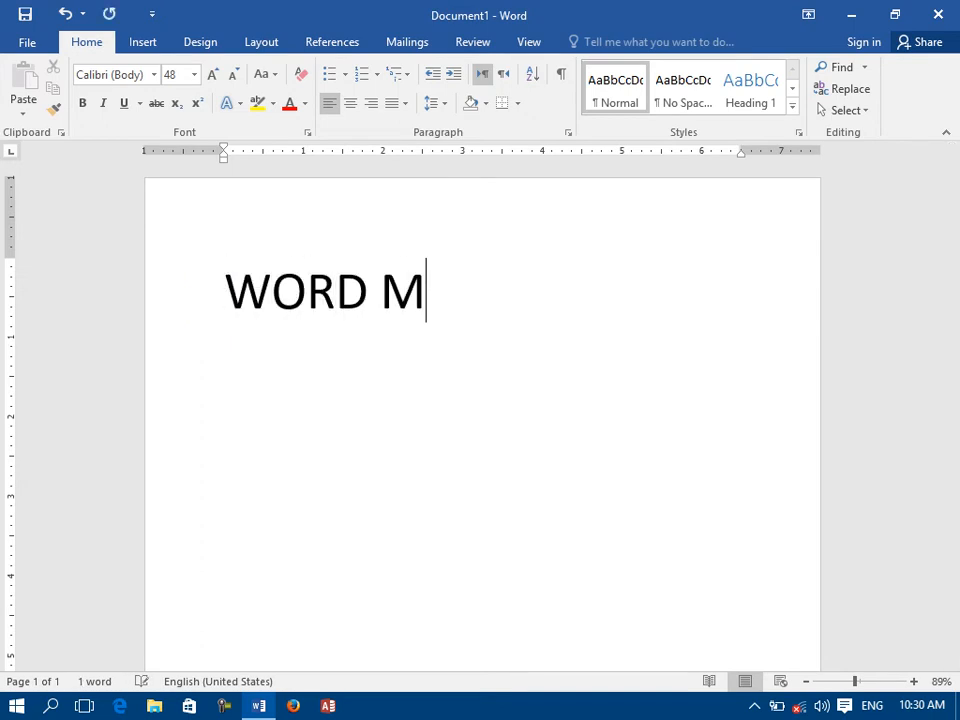
text(WO)
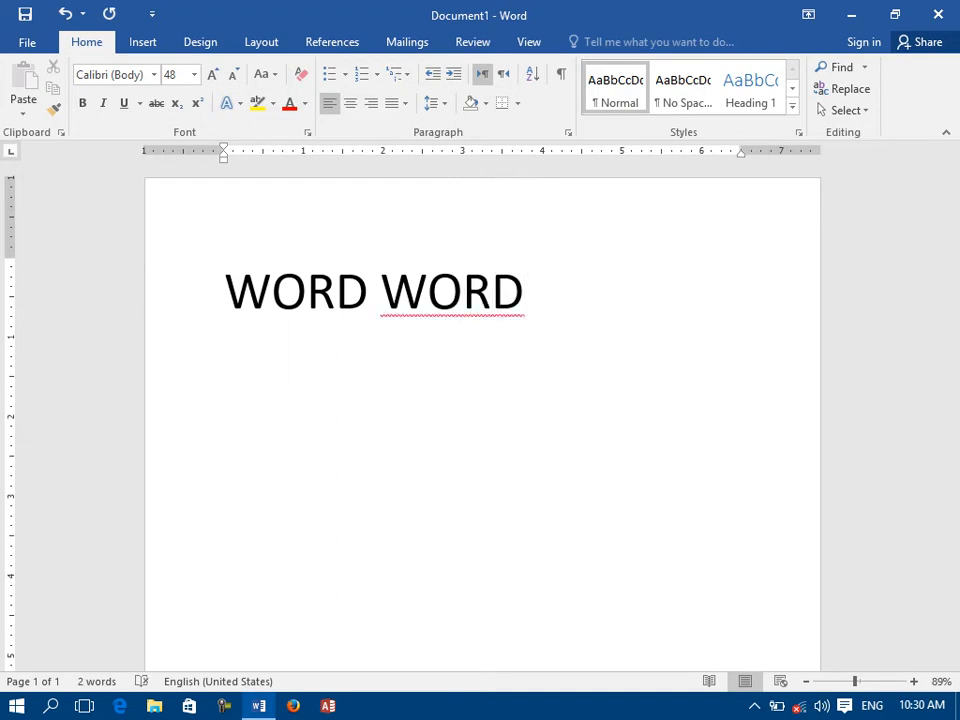
key(Return)
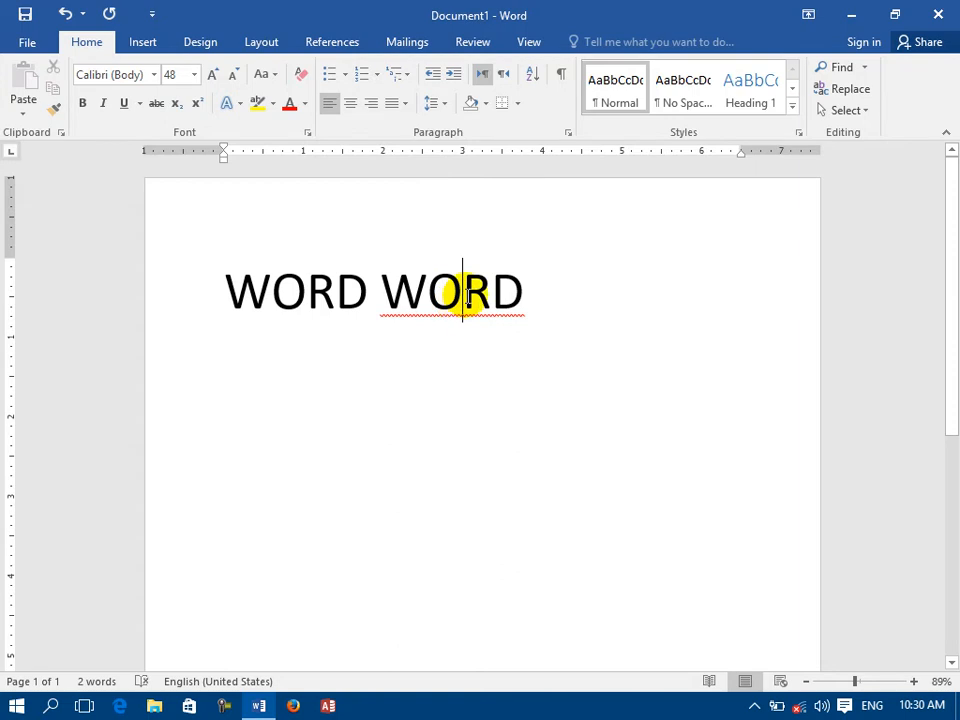
- View the correction options for the repeated WORD, and try moving it to its own line before rejoining the two words
right_click(522, 314)
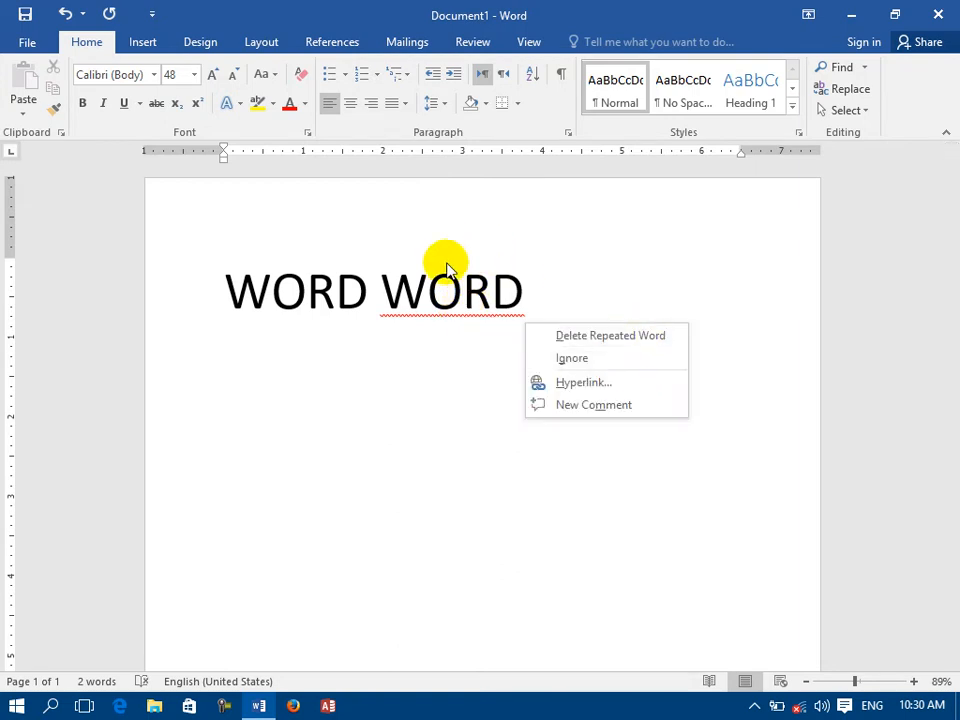
key(Escape)
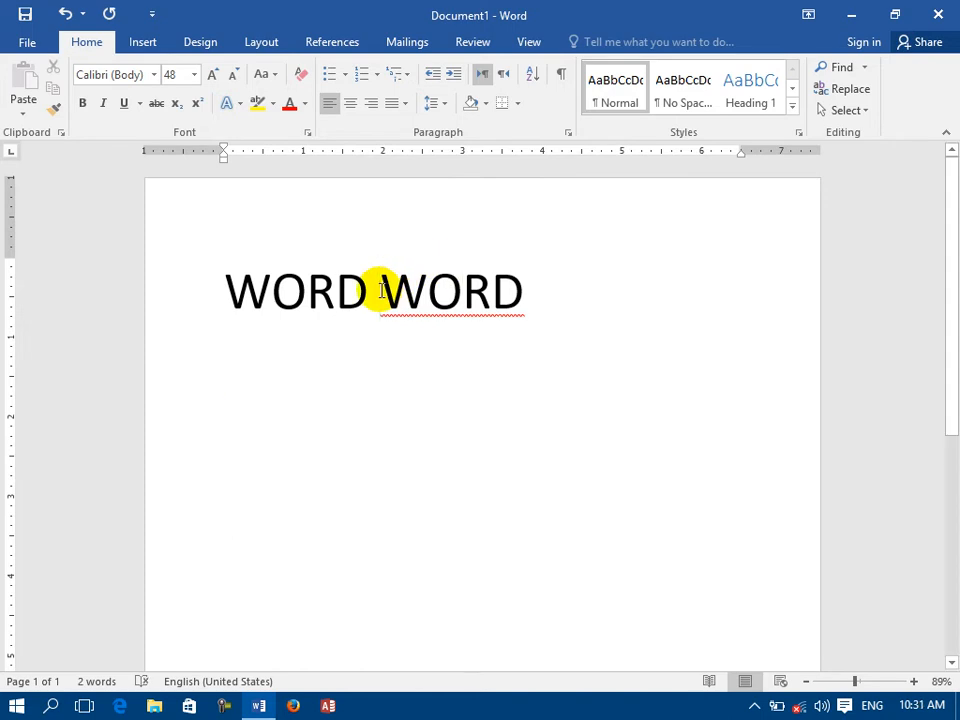
key(Return)
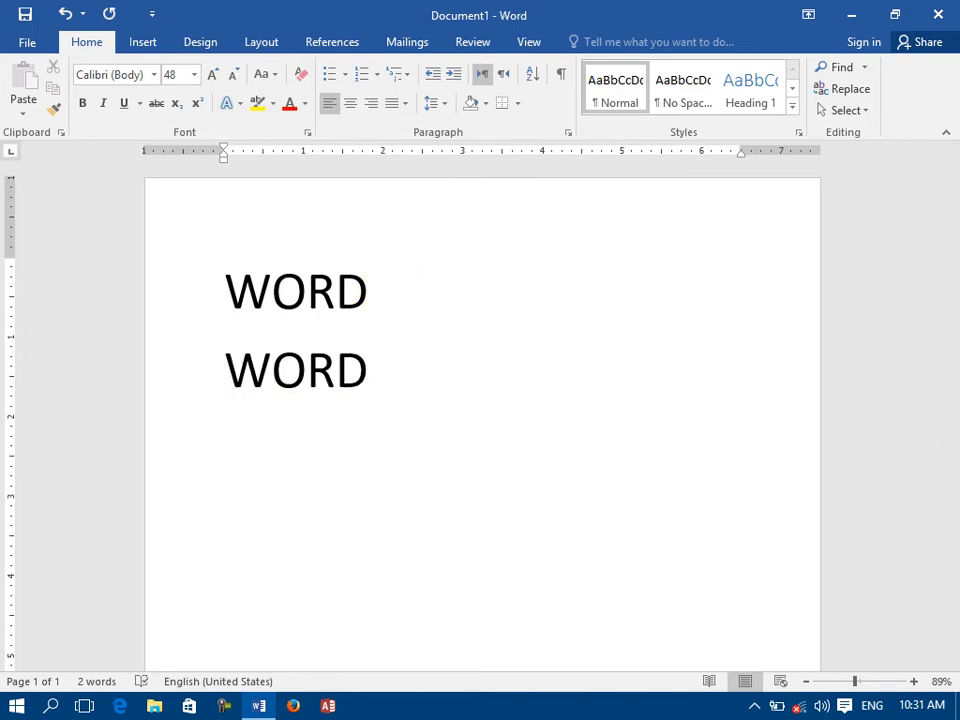
key(BackSpace)
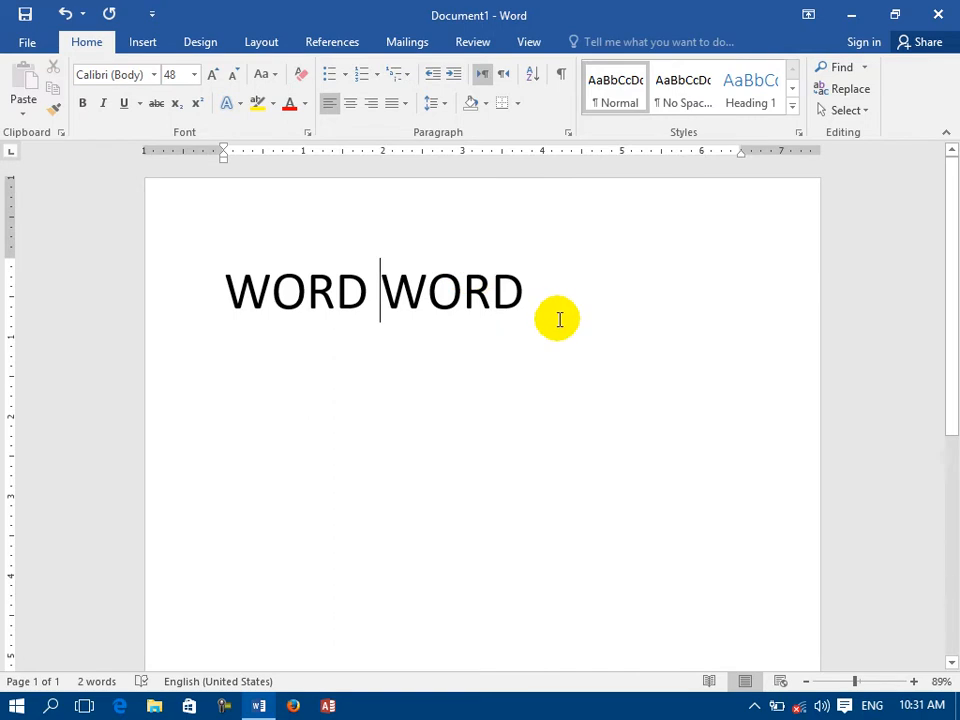
- Start a new line after WORD WORD, turn off Flag repeated words in the proofing options, and select the second WORD
click(559, 303)
key(Return)
click(27, 42)
click(50, 483)
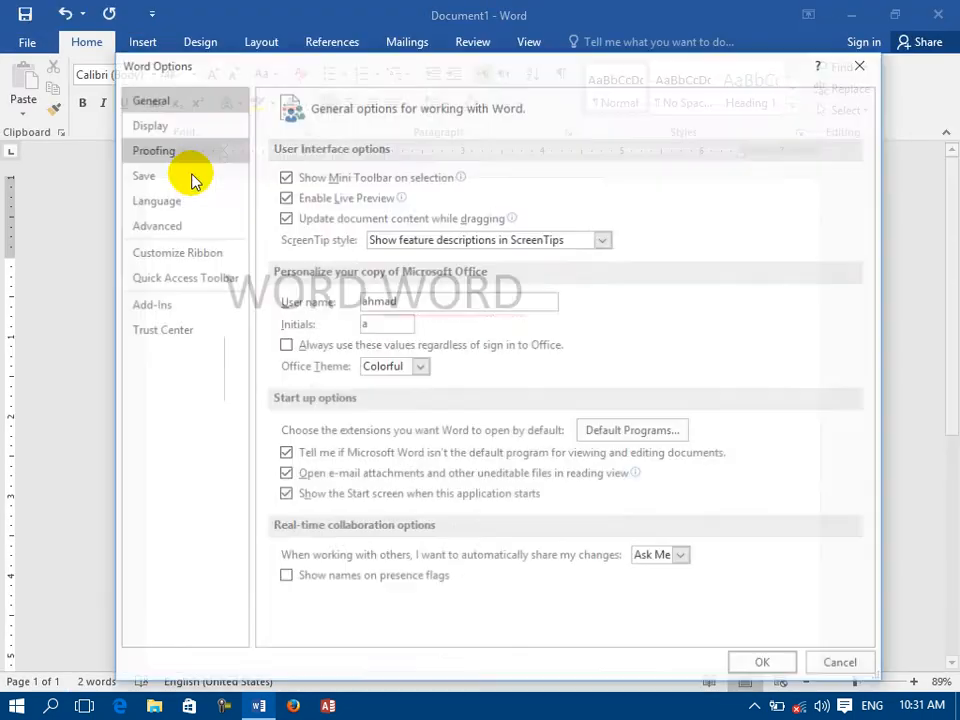
click(158, 150)
click(352, 305)
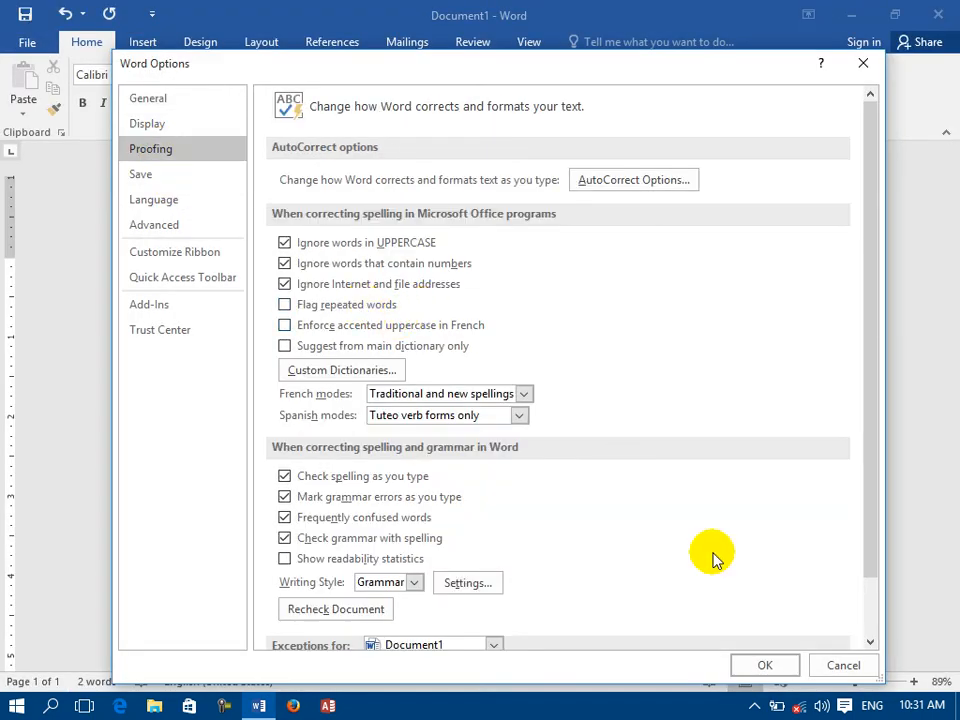
click(786, 665)
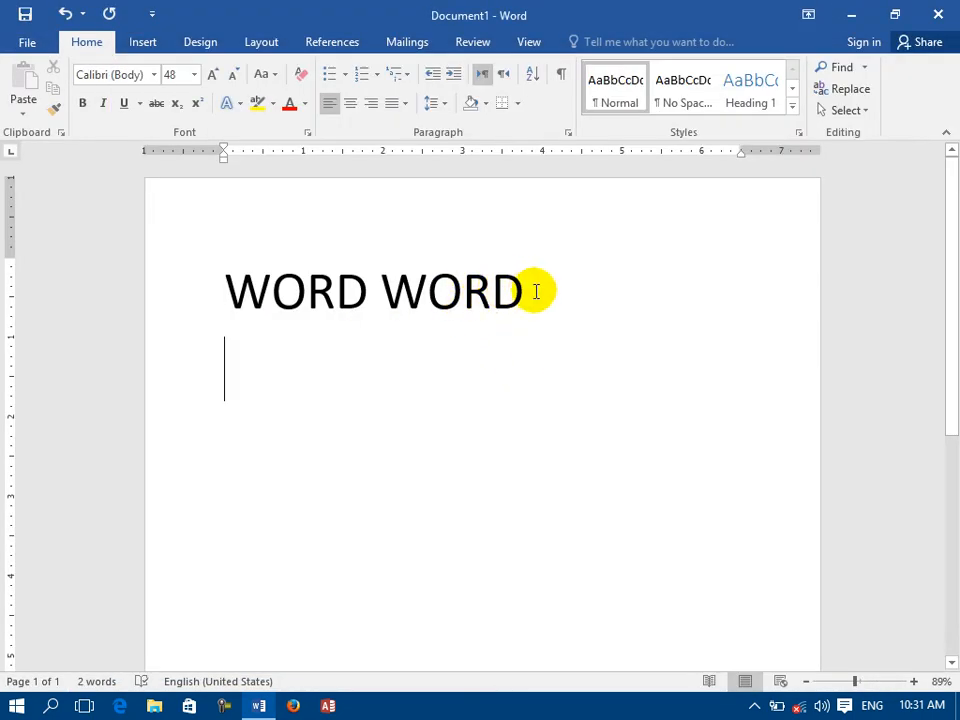
drag(538, 291, 386, 302)
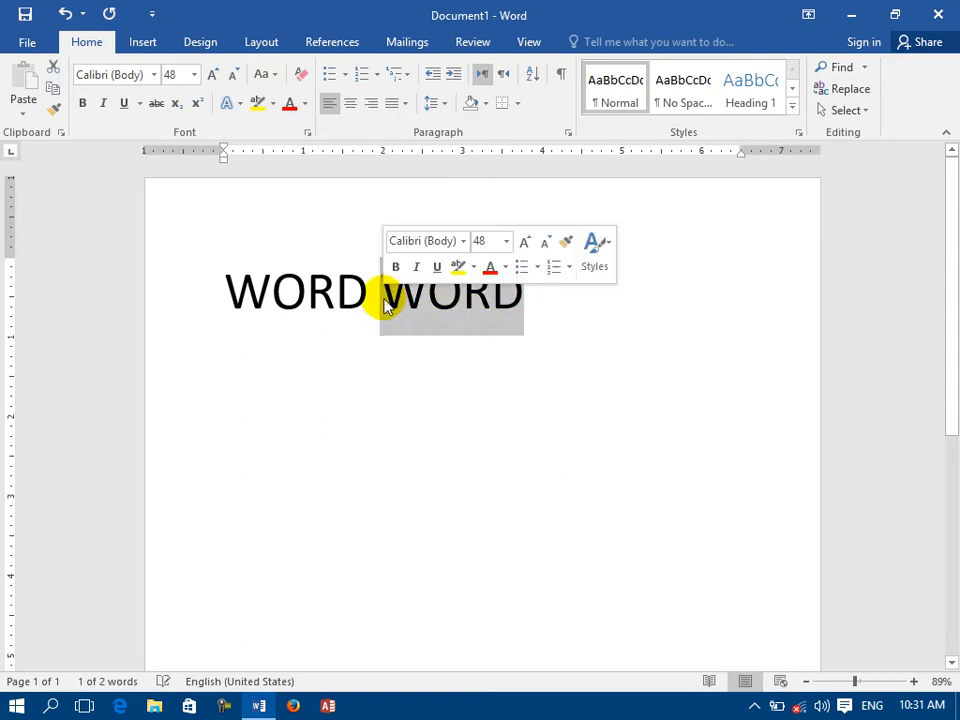
- Turn Flag repeated words back on in the proofing options and return to the end of WORD WORD
click(27, 42)
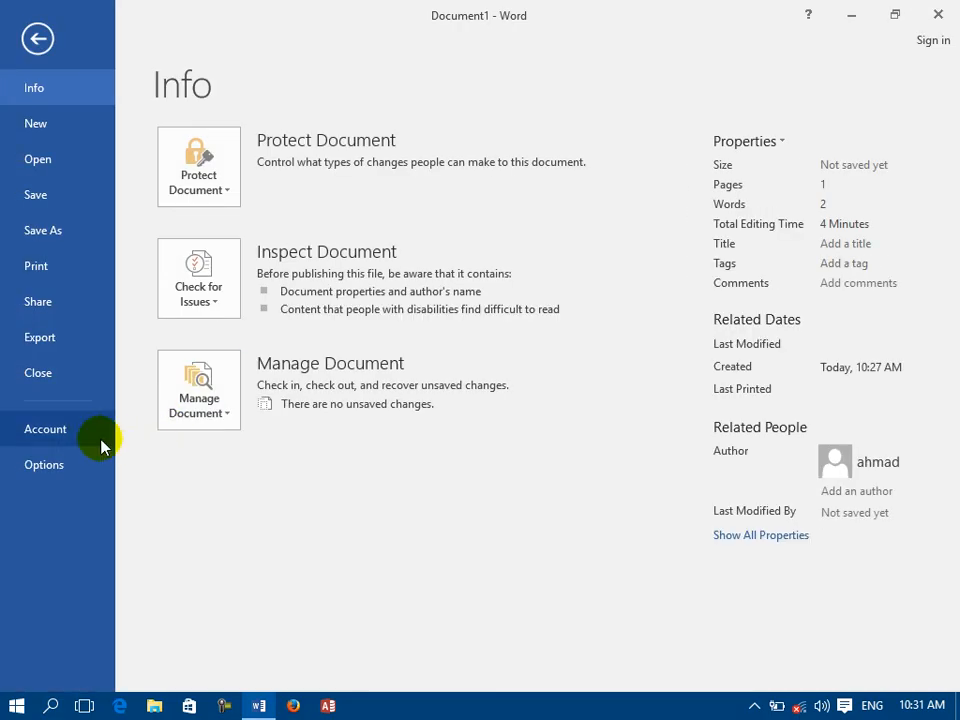
click(72, 462)
click(168, 148)
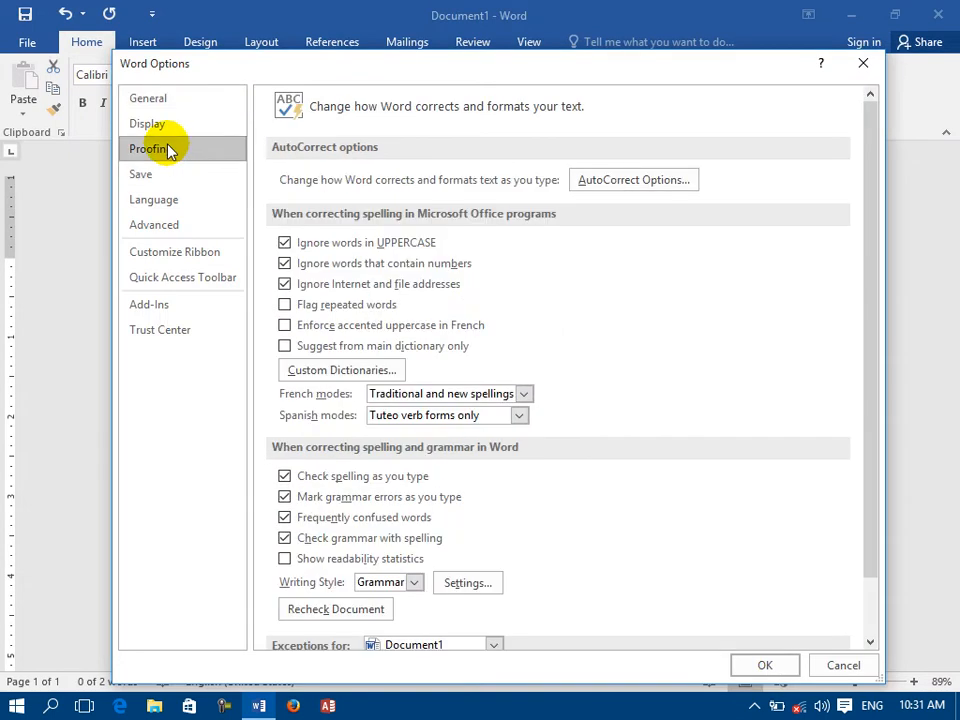
click(306, 304)
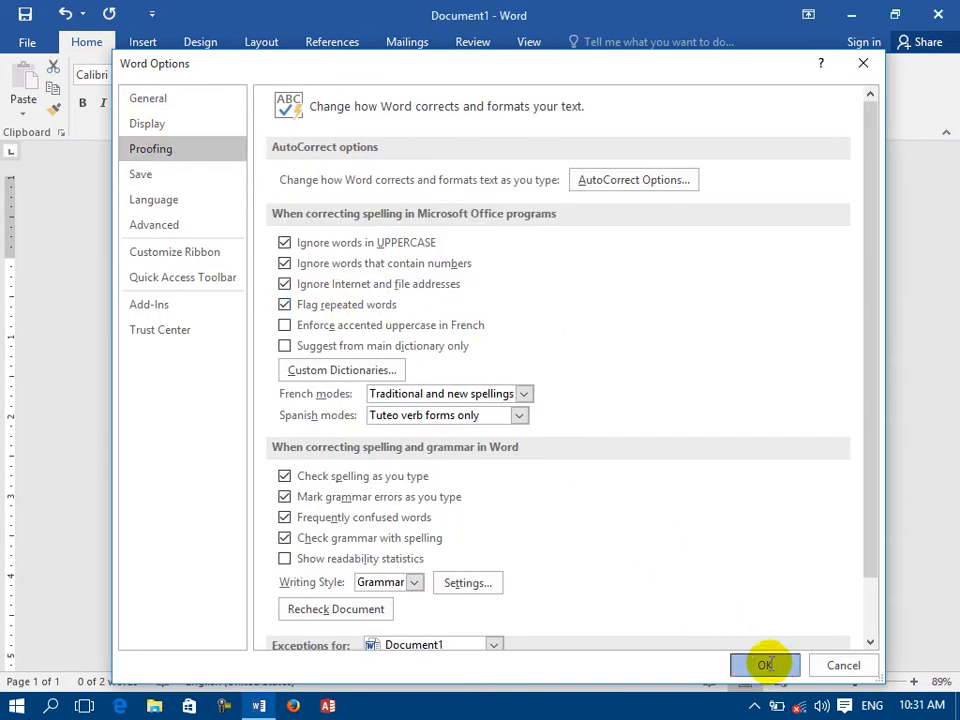
click(768, 667)
click(555, 288)
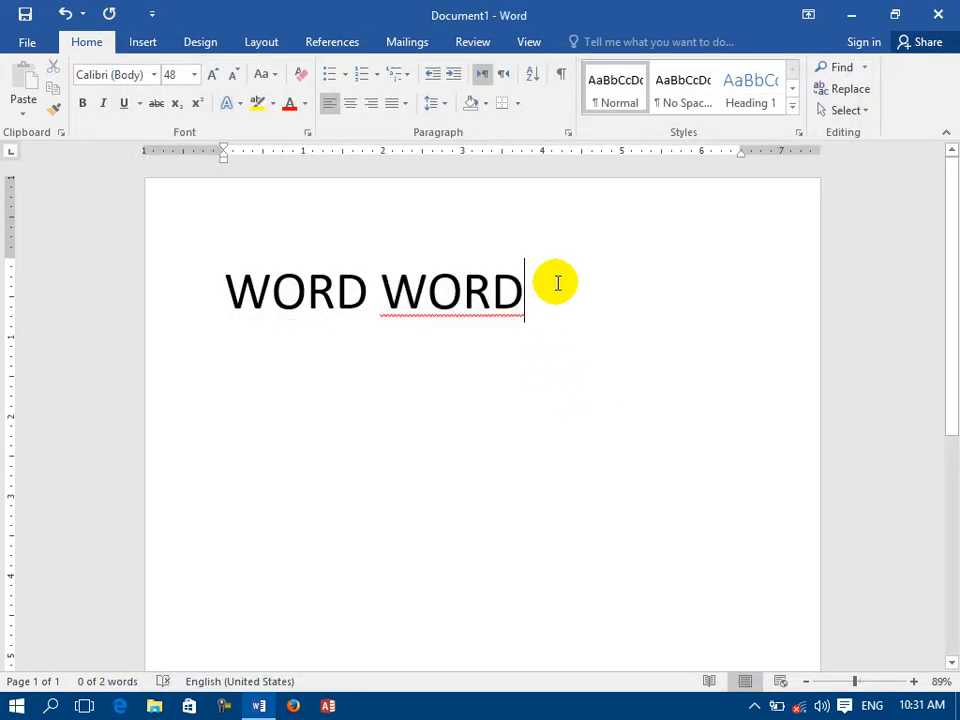
- Review the remaining spelling correction settings in the proofing options and close them without changes
click(27, 42)
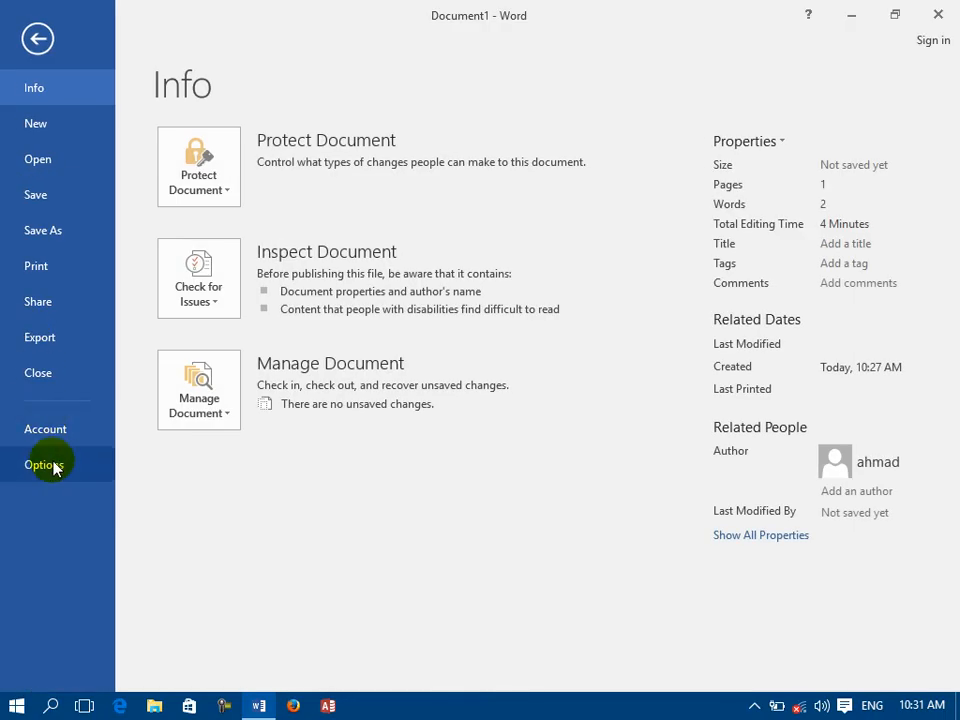
click(50, 465)
click(151, 149)
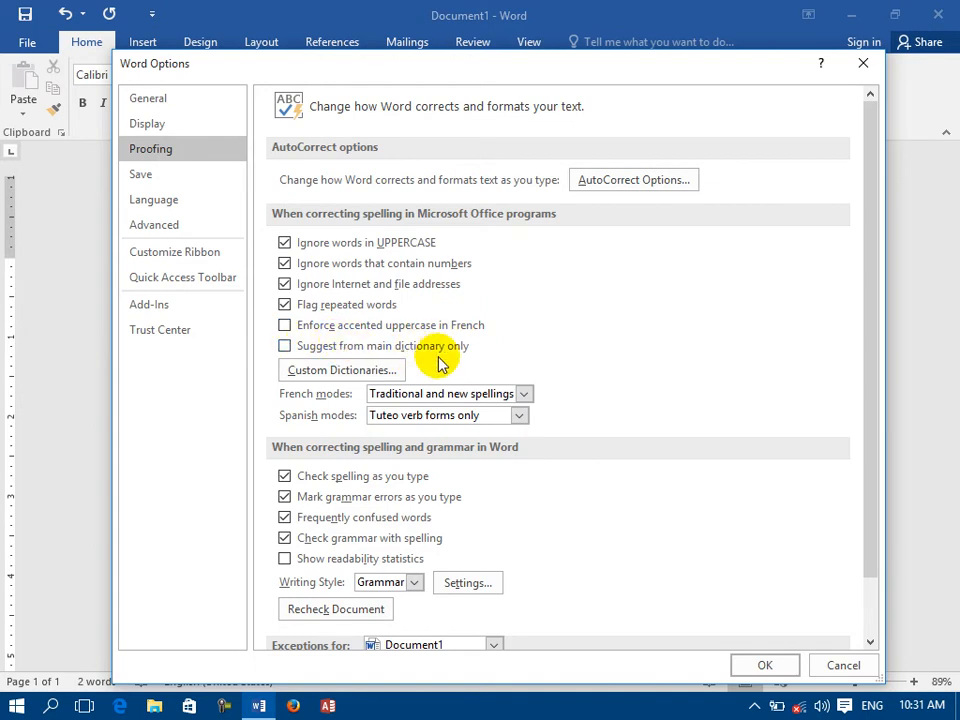
click(843, 666)
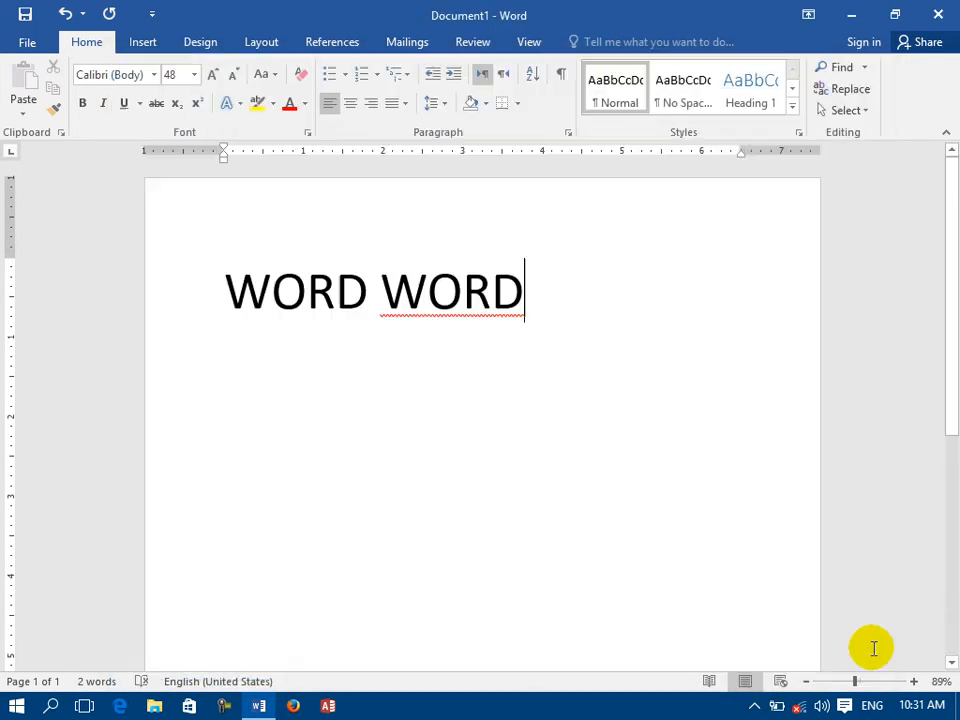
- Clear the repeated sample words WORD WORD from the page, including any leftover letters
key(BackSpace)
key(BackSpace)
key(BackSpace)
key(BackSpace)
key(BackSpace)
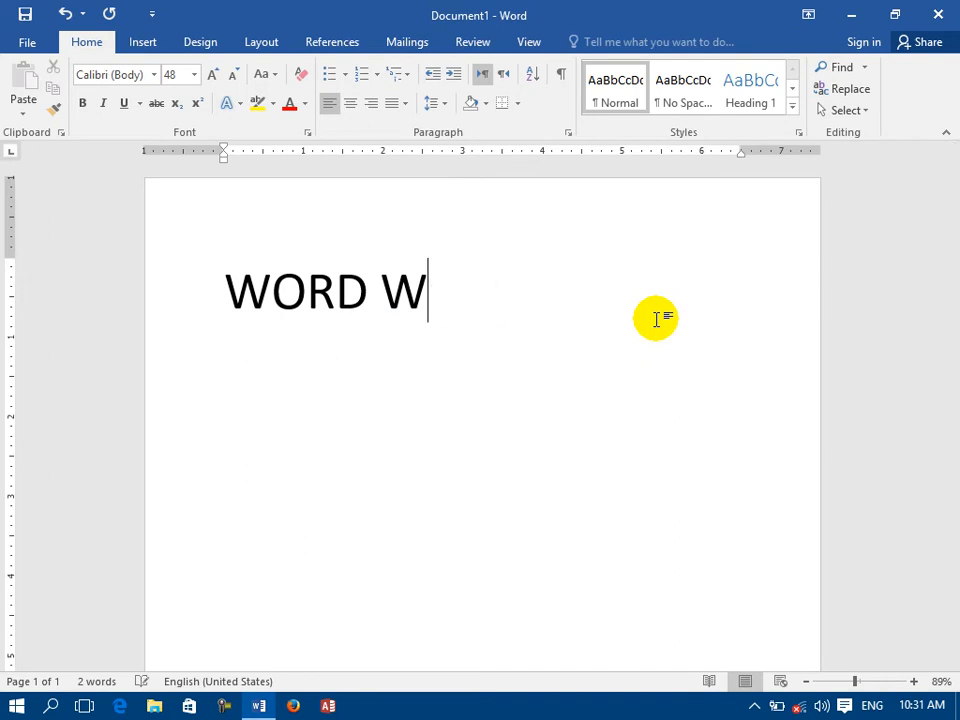
text(D)
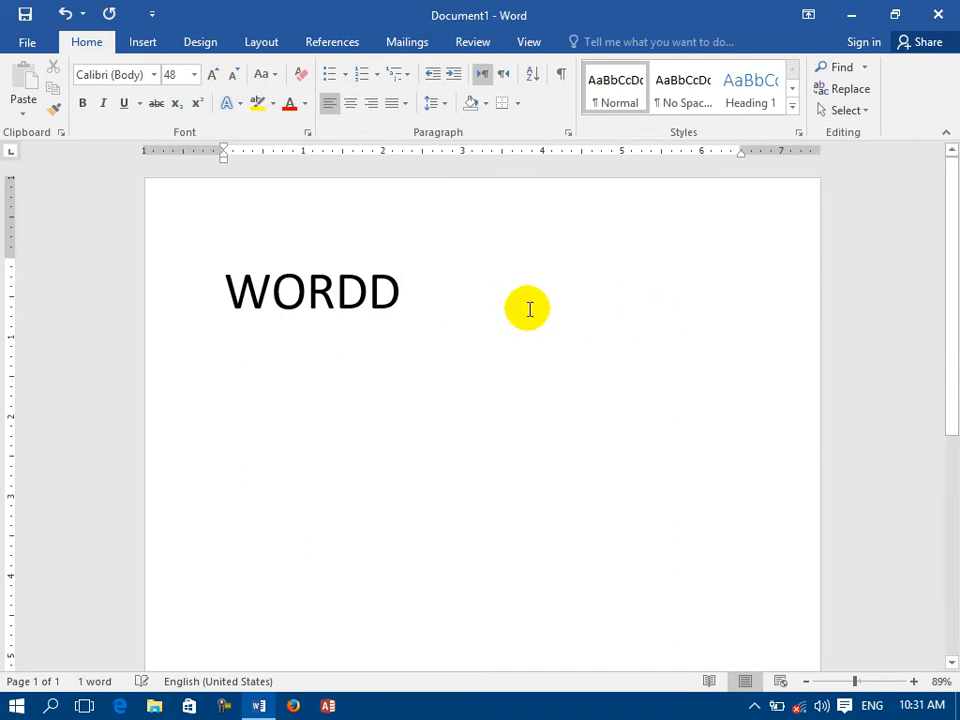
drag(426, 287, 214, 285)
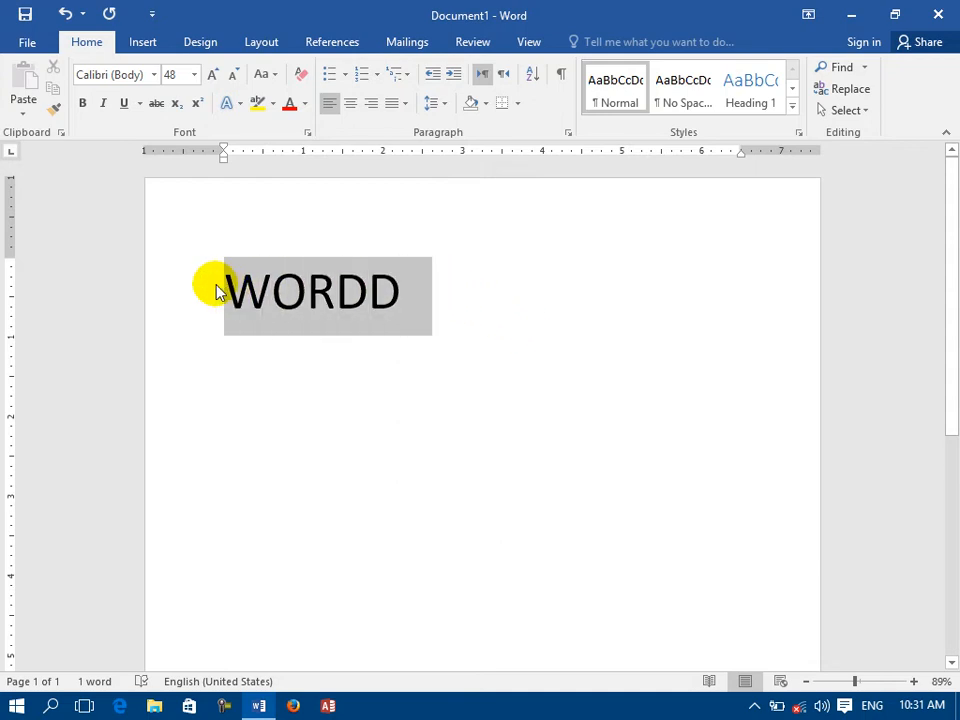
key(Delete)
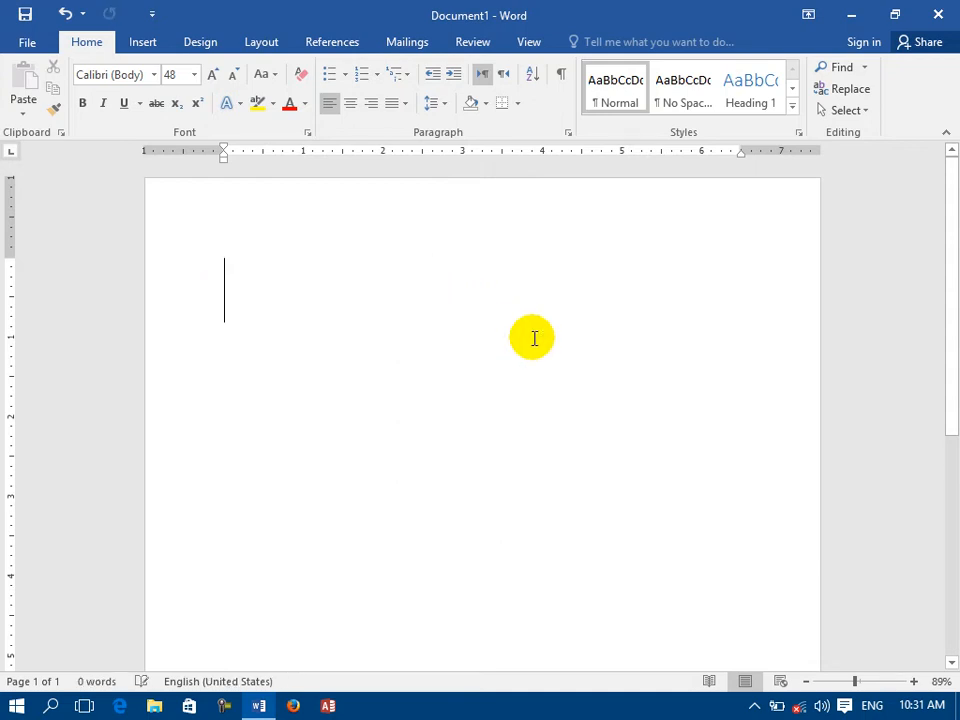
- Enter the misspelled uppercase word COMPTERDD on the page and start a new line below it
text(COM)
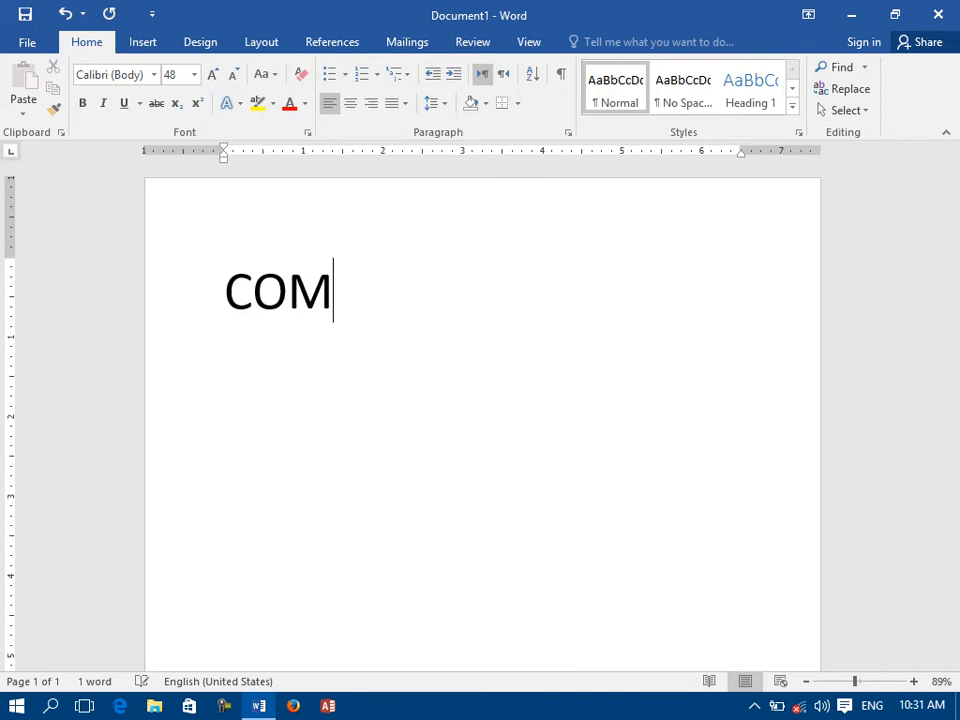
text(PTE)
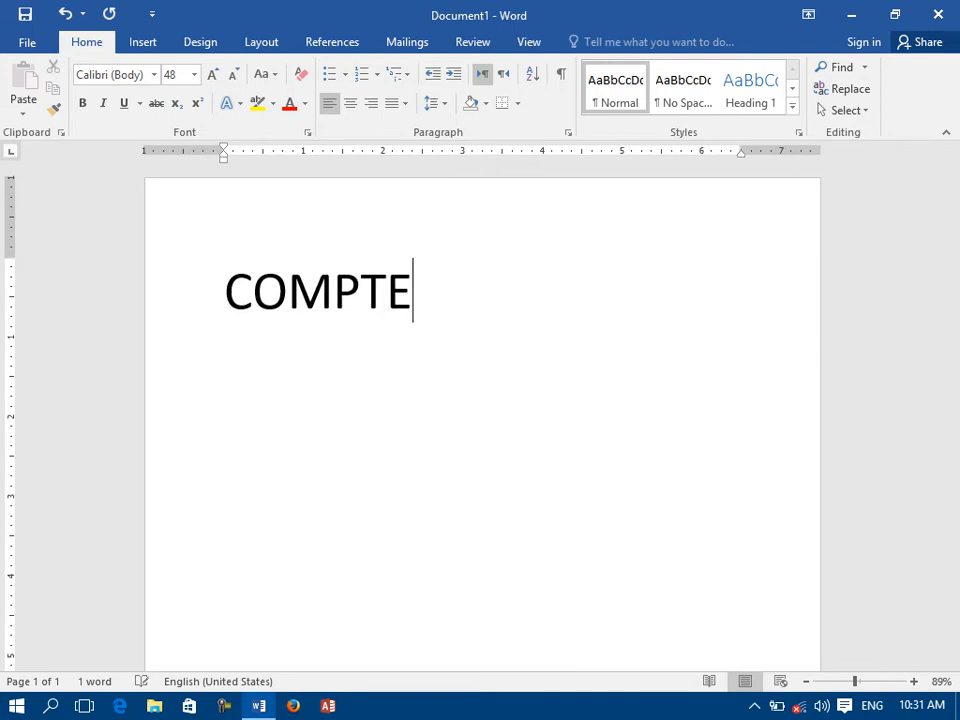
text(RWW)
key(BackSpace)
key(BackSpace)
key(BackSpace)
text(W)
key(BackSpace)
text(E)
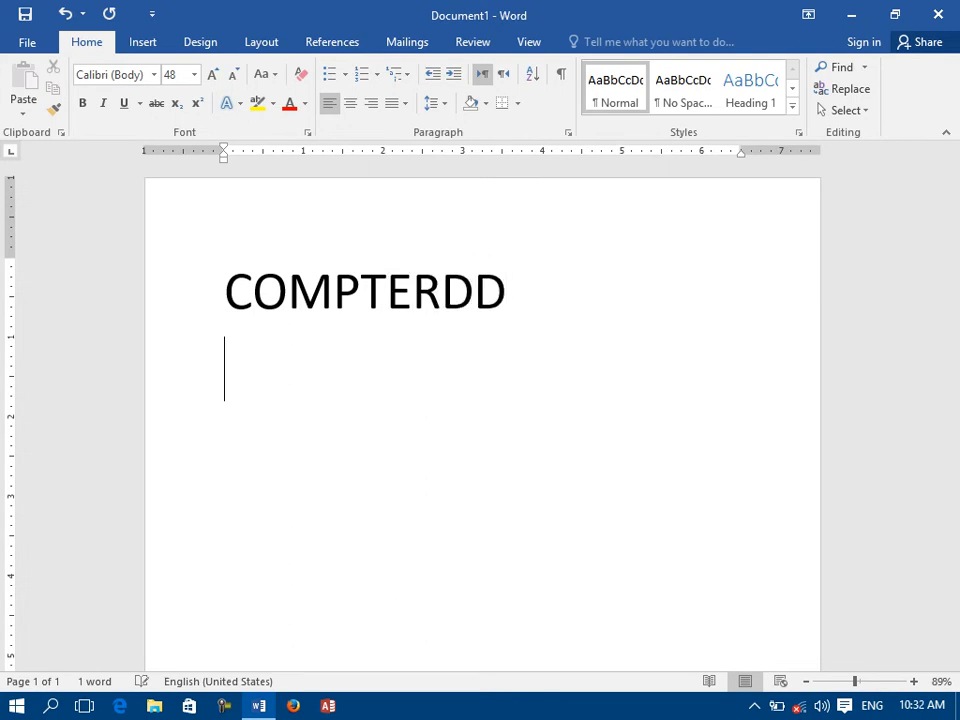
- Turn off ignoring of uppercase words, words with numbers, and Internet and file addresses, and view the spelling suggestions for COMPTERDD
click(12, 43)
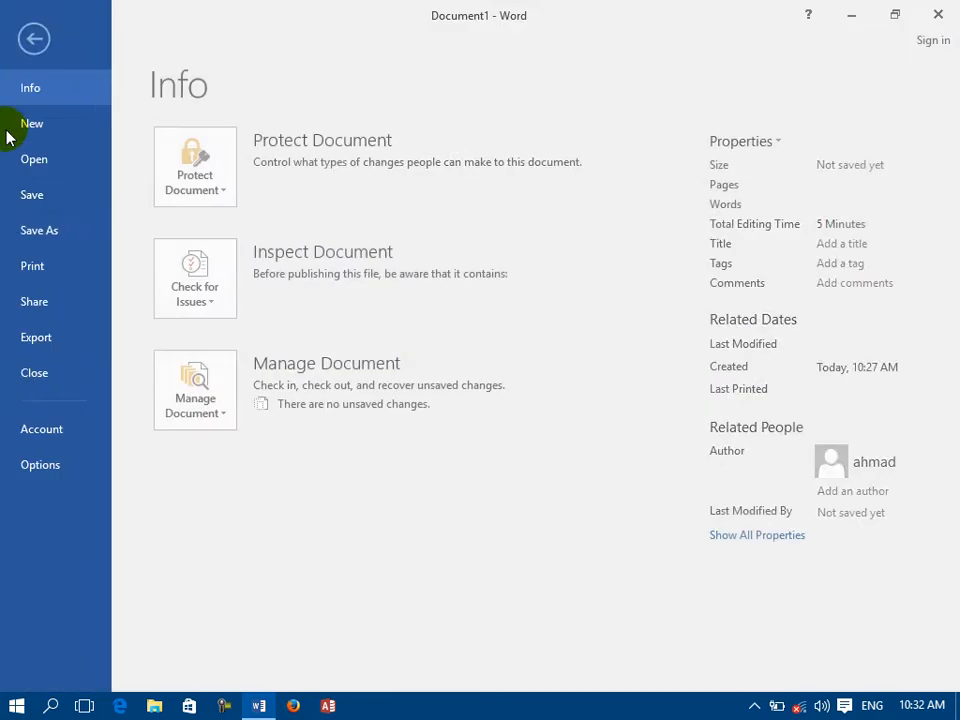
click(30, 468)
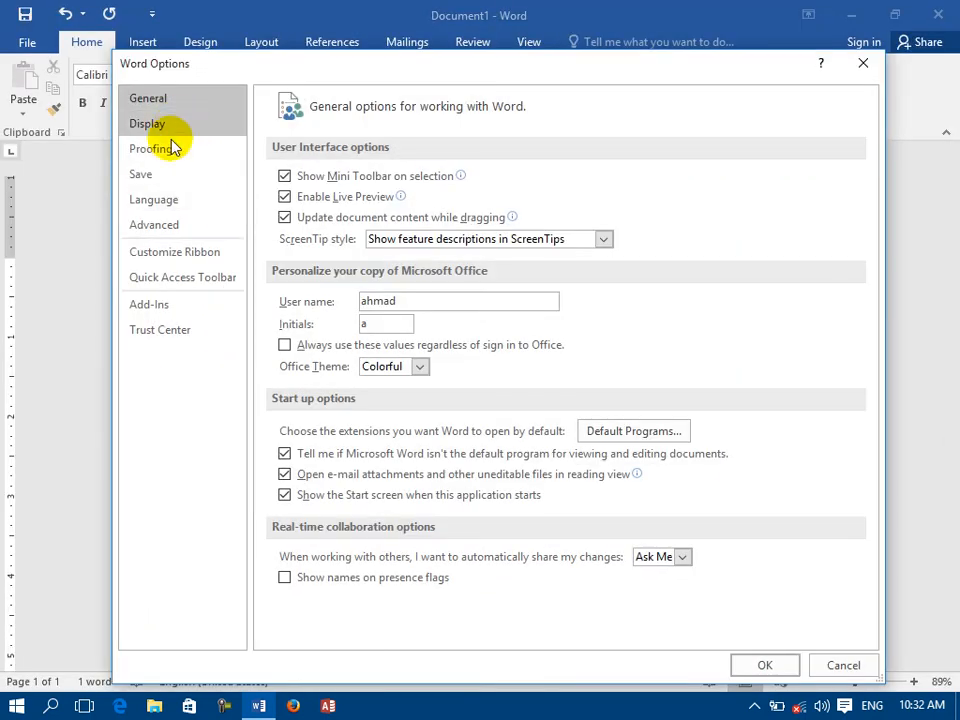
click(150, 148)
click(310, 243)
click(320, 263)
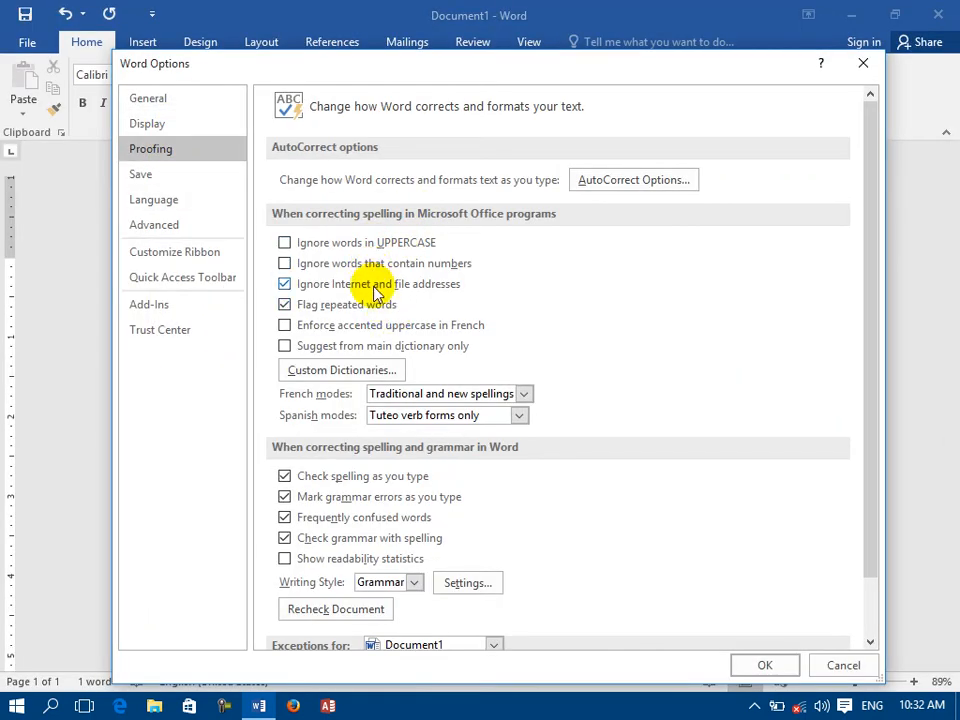
click(748, 668)
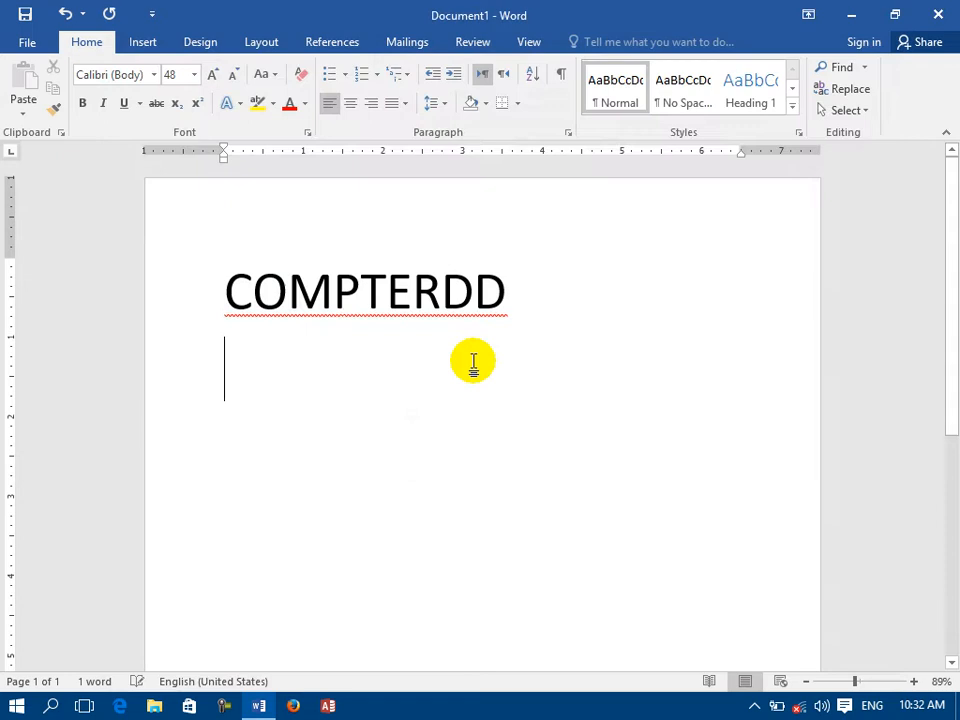
right_click(390, 291)
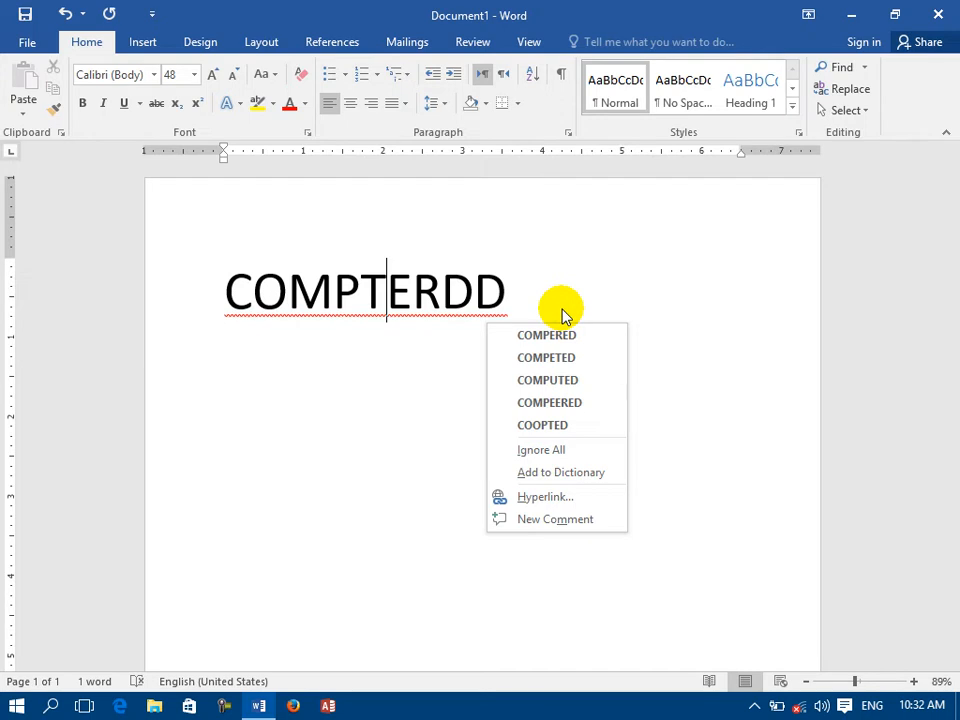
click(386, 292)
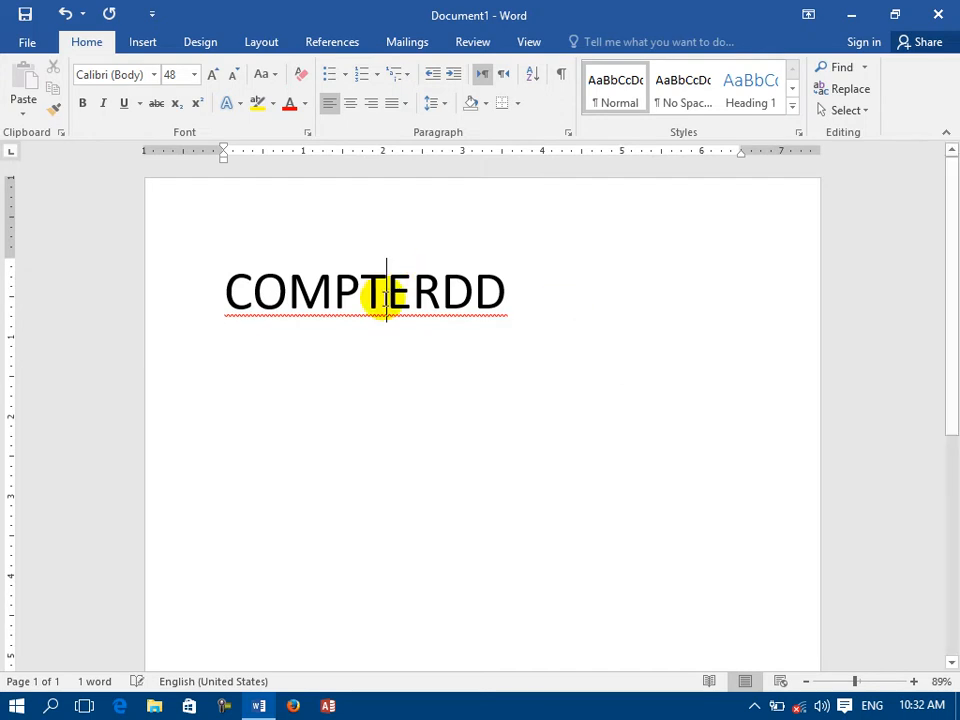
- Examine the Custom Dictionaries list from the proofing options and close the options
click(27, 50)
click(47, 468)
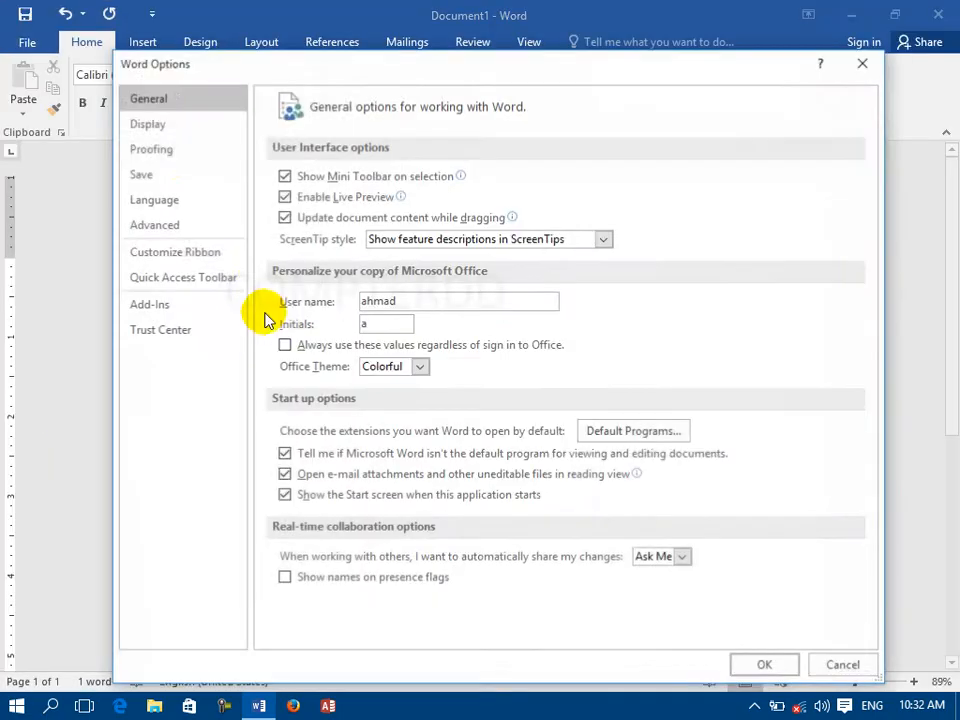
click(151, 149)
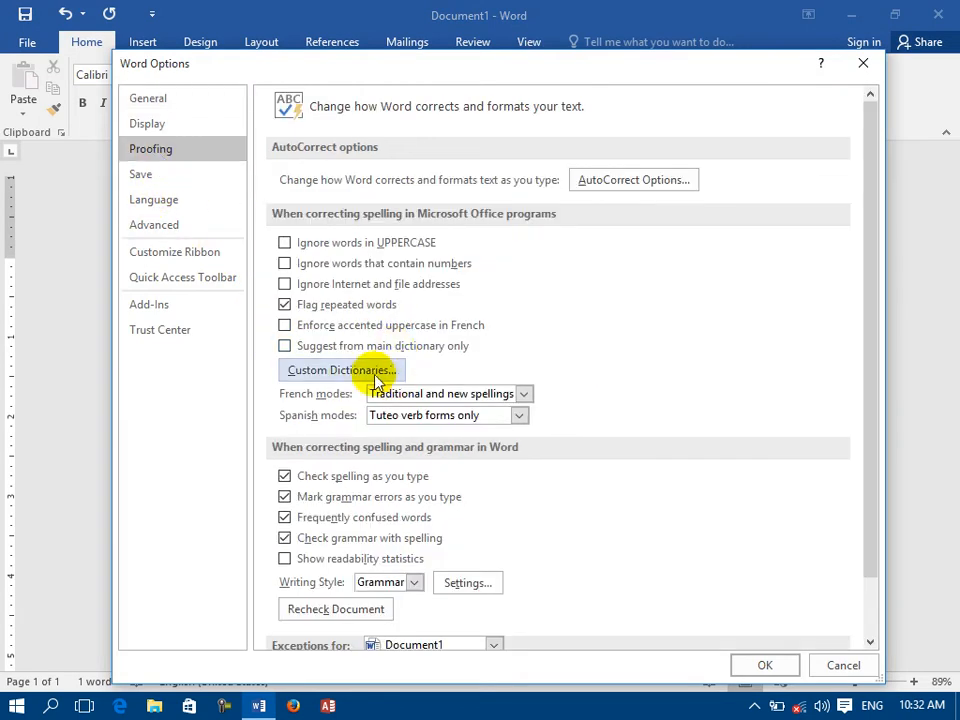
click(316, 375)
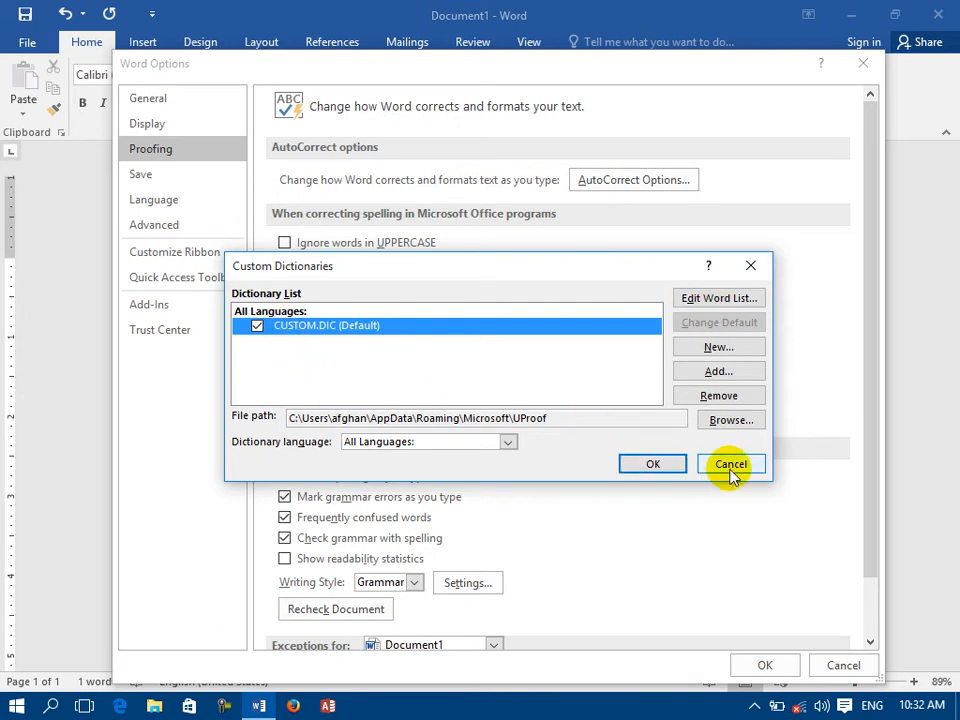
click(672, 465)
click(834, 664)
- Add the uppercase word AFGHAN on its own line below COMPTERDD and select it
click(551, 302)
key(Return)
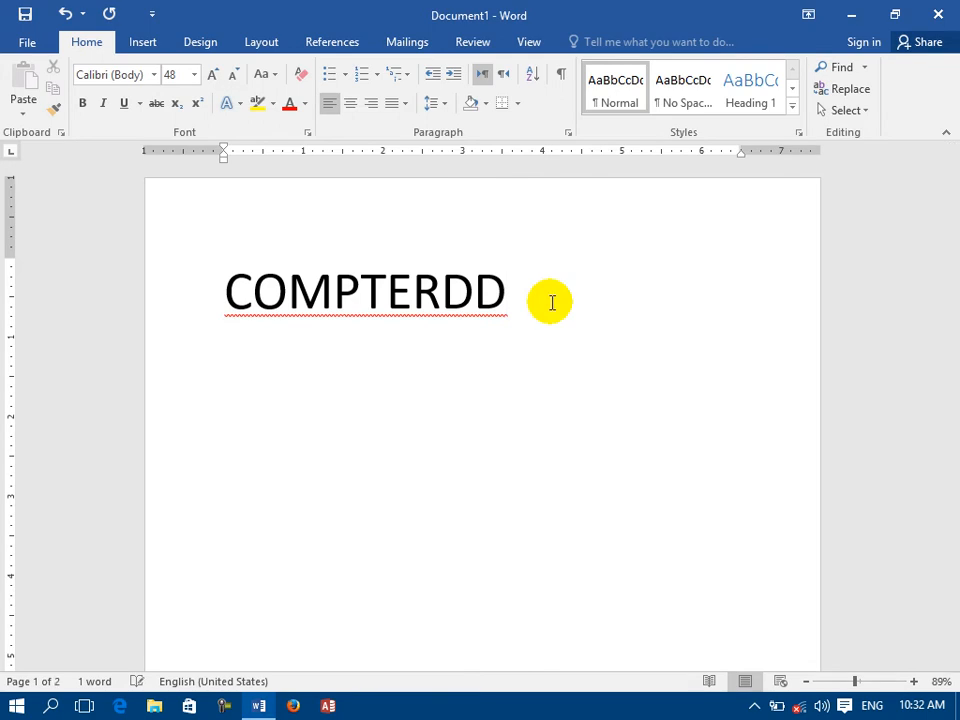
text(AFGHA)
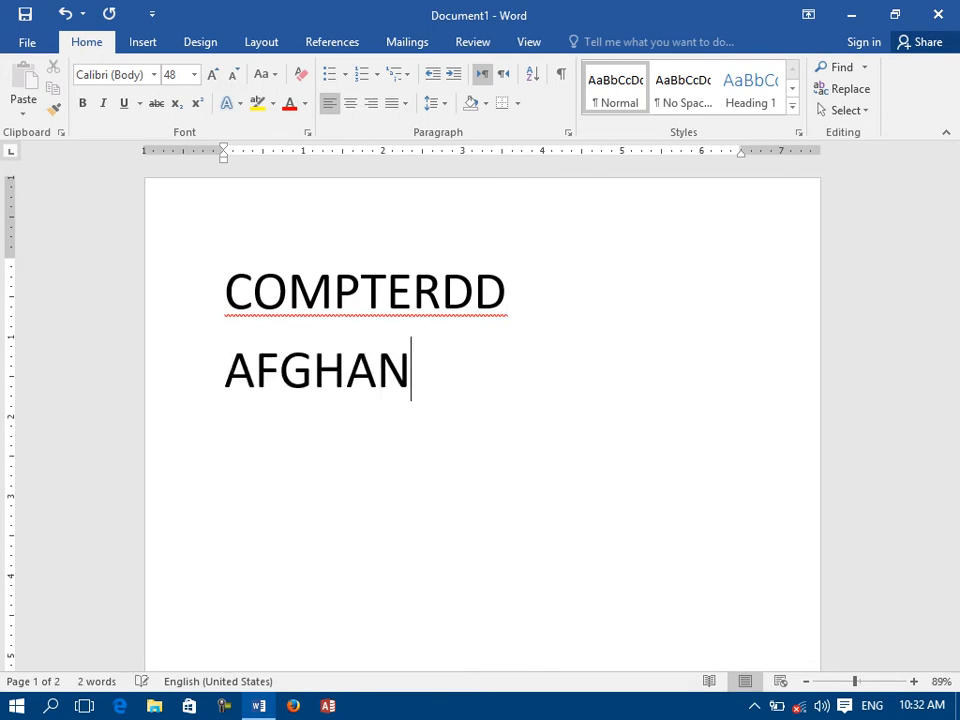
text(N)
key(Return)
drag(456, 360, 212, 382)
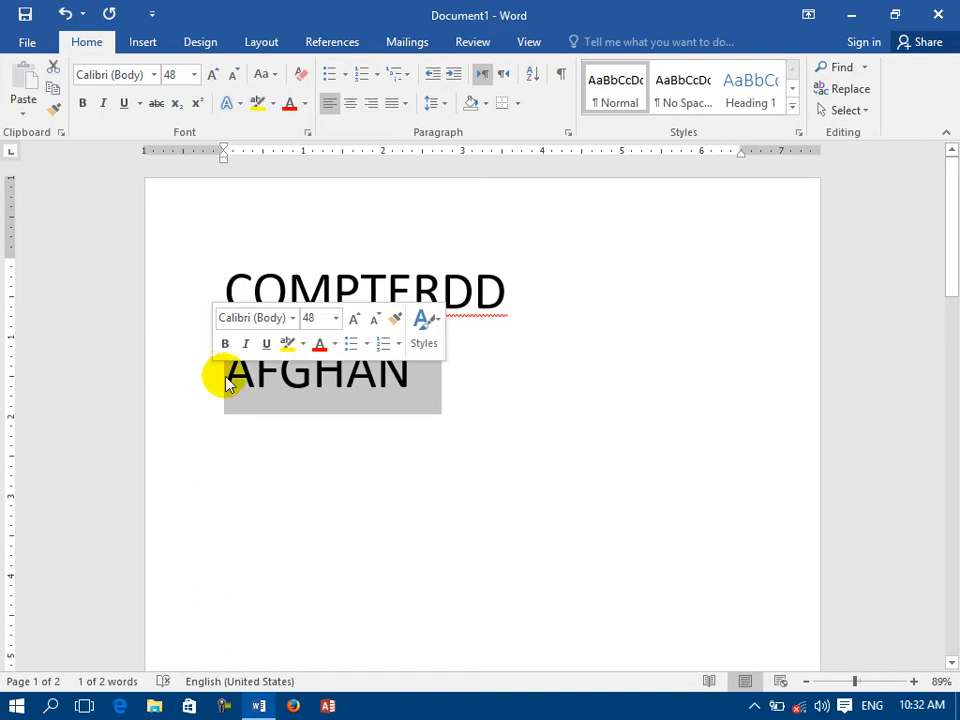
- Add an uppercase first name and the word AFGHAN to the CUSTOM.DIC word list in the proofing options
click(27, 42)
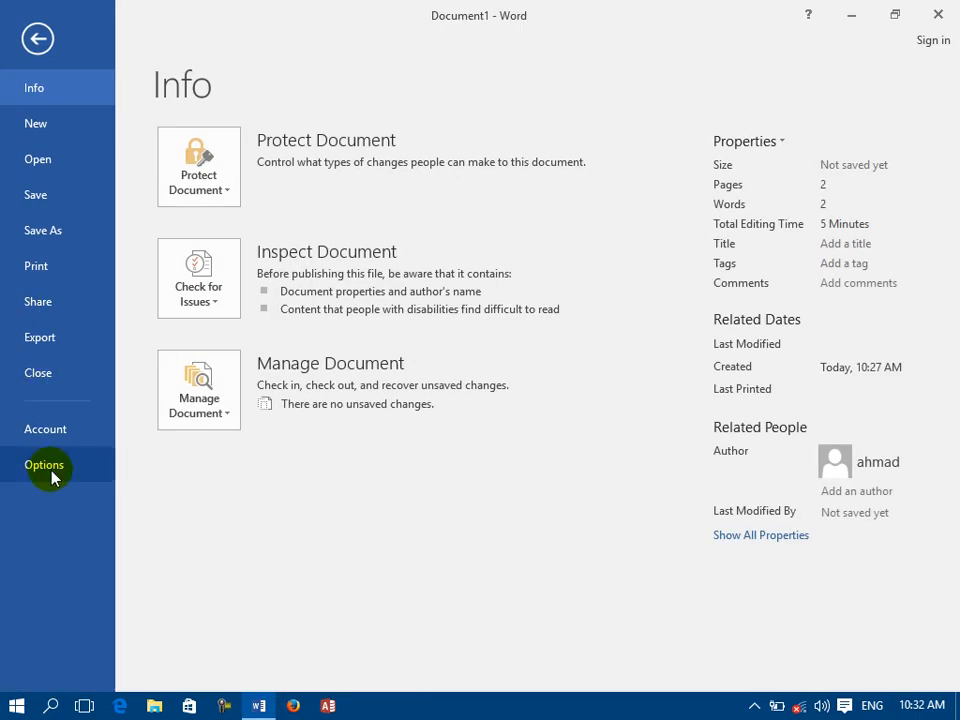
click(50, 468)
click(157, 152)
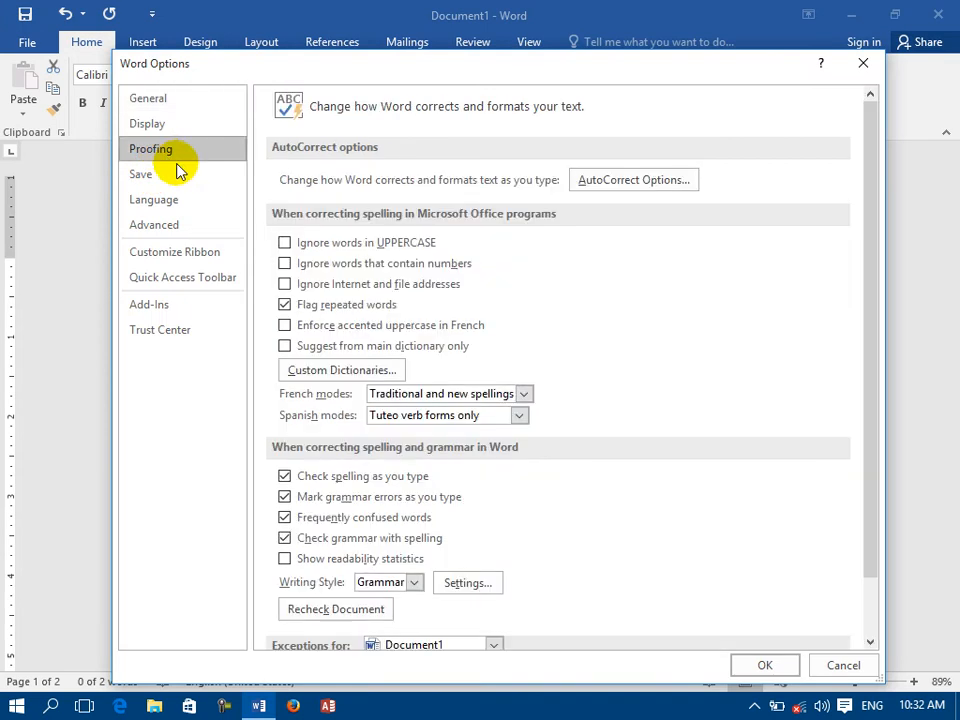
click(350, 378)
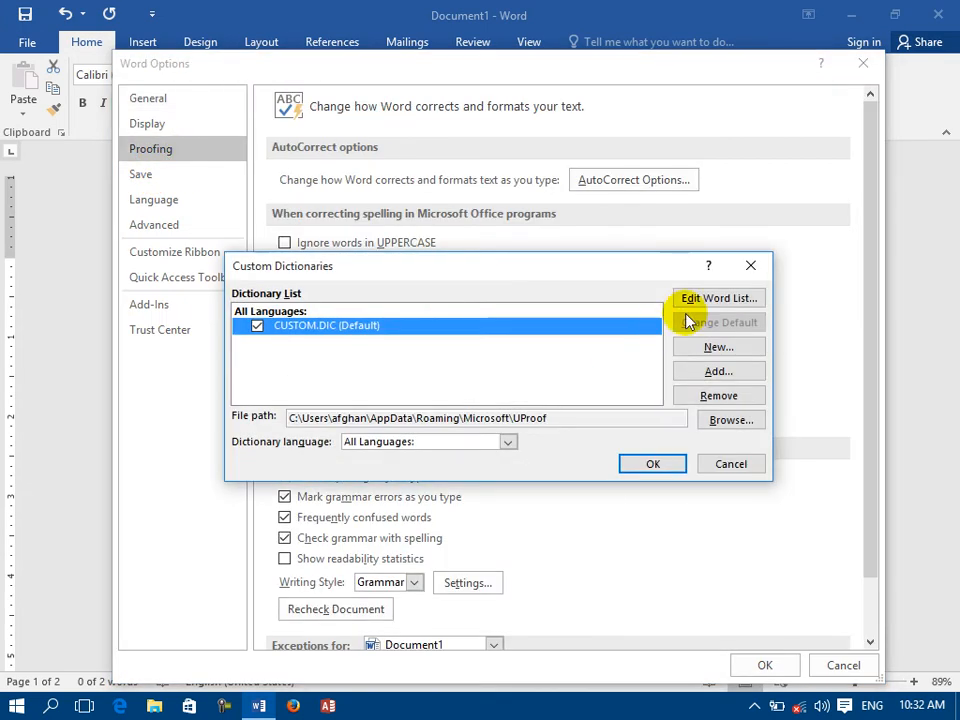
click(697, 312)
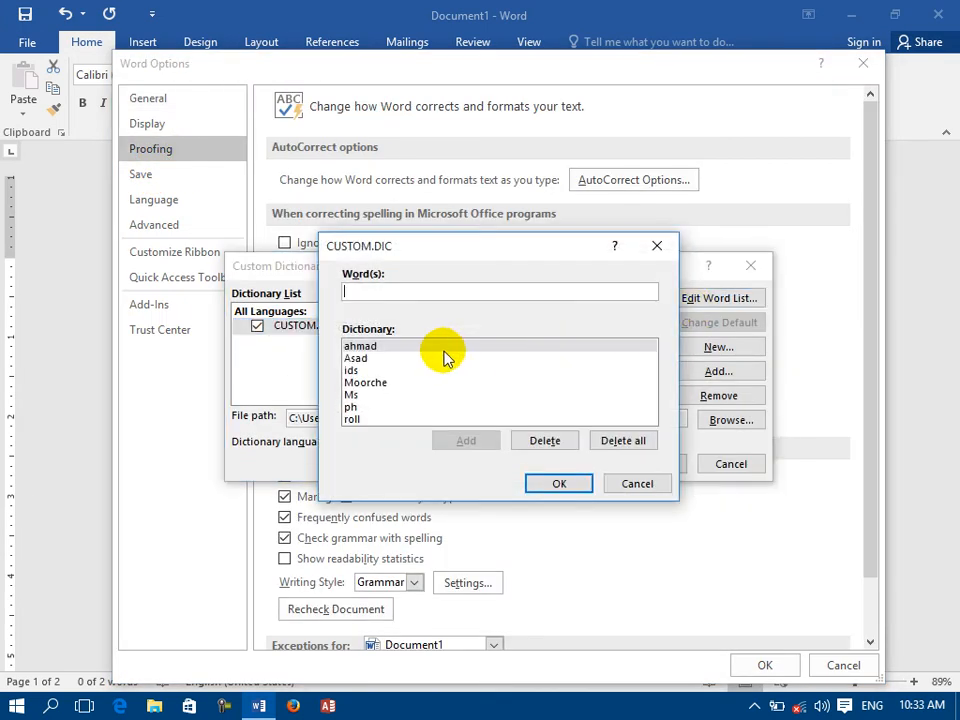
text(ASAD)
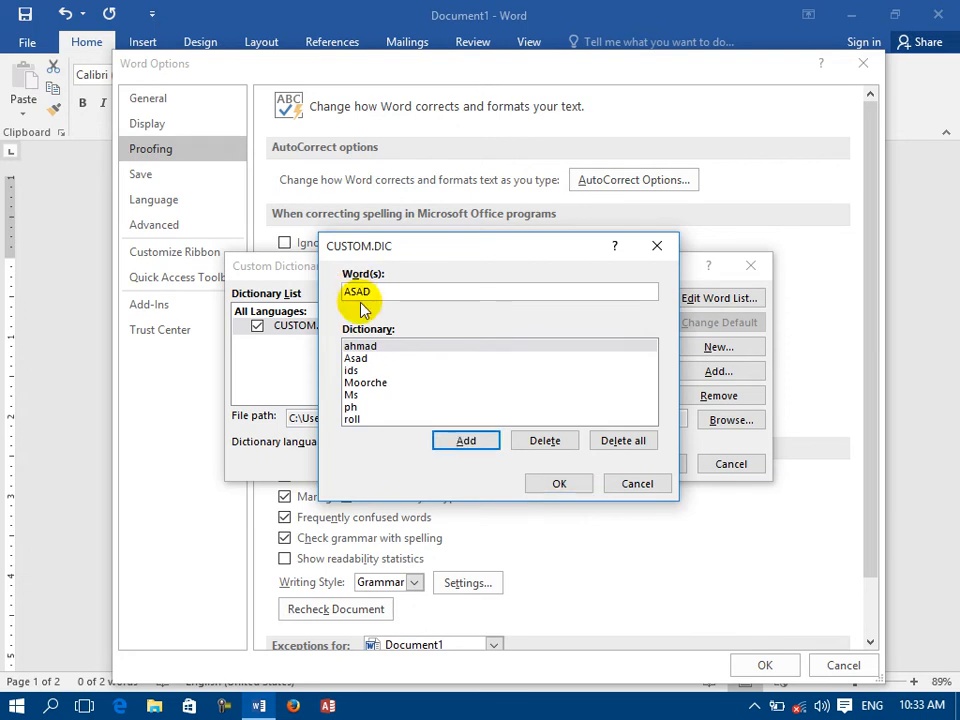
click(466, 446)
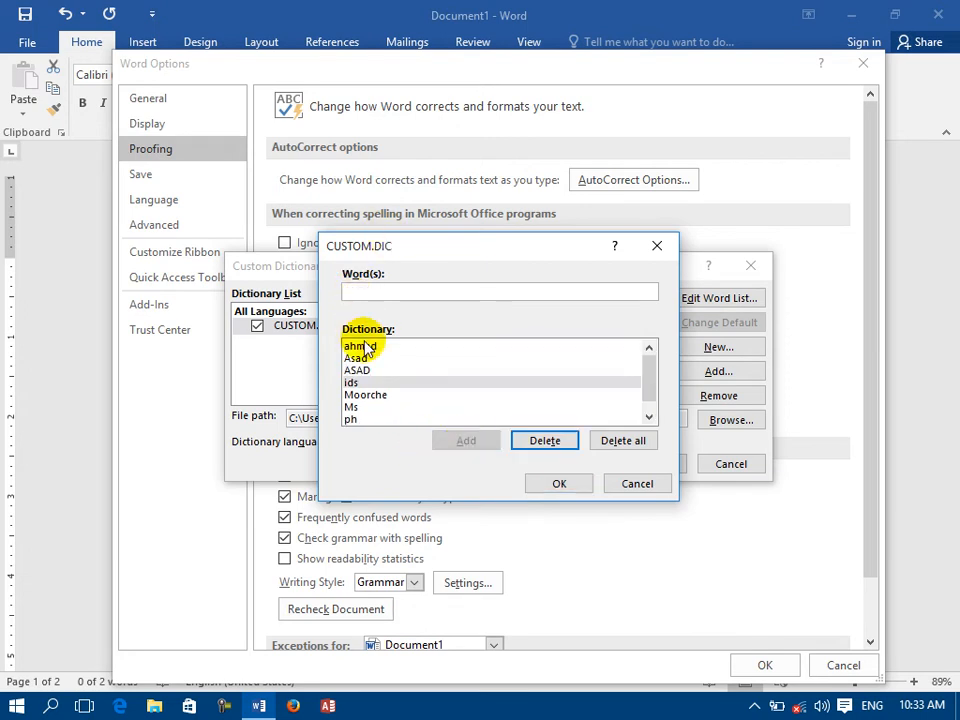
click(393, 291)
text(AFGHAN)
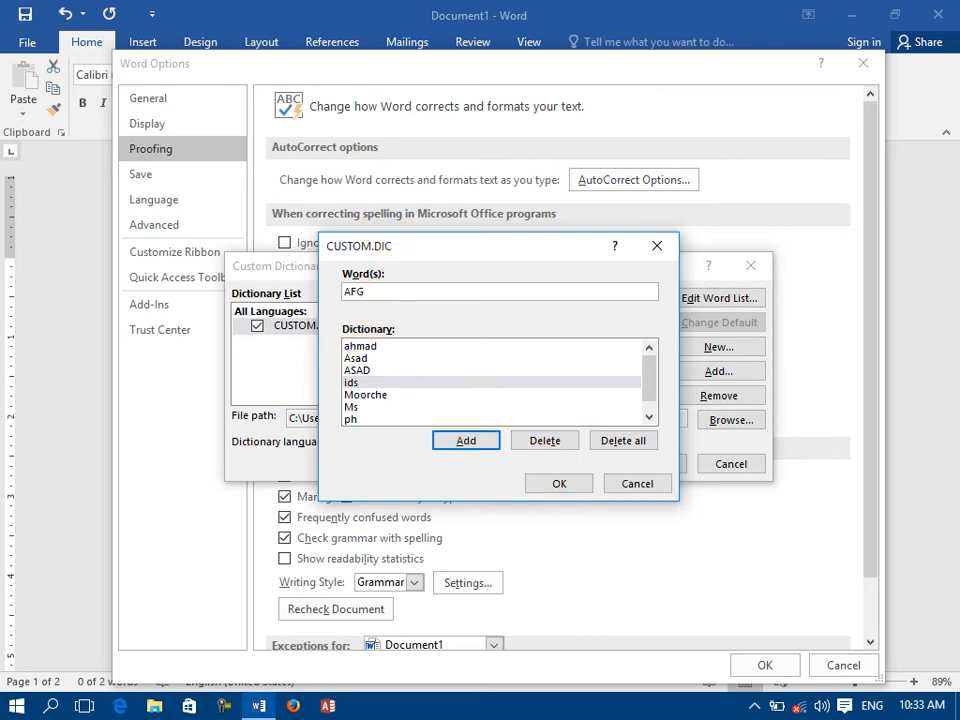
click(450, 441)
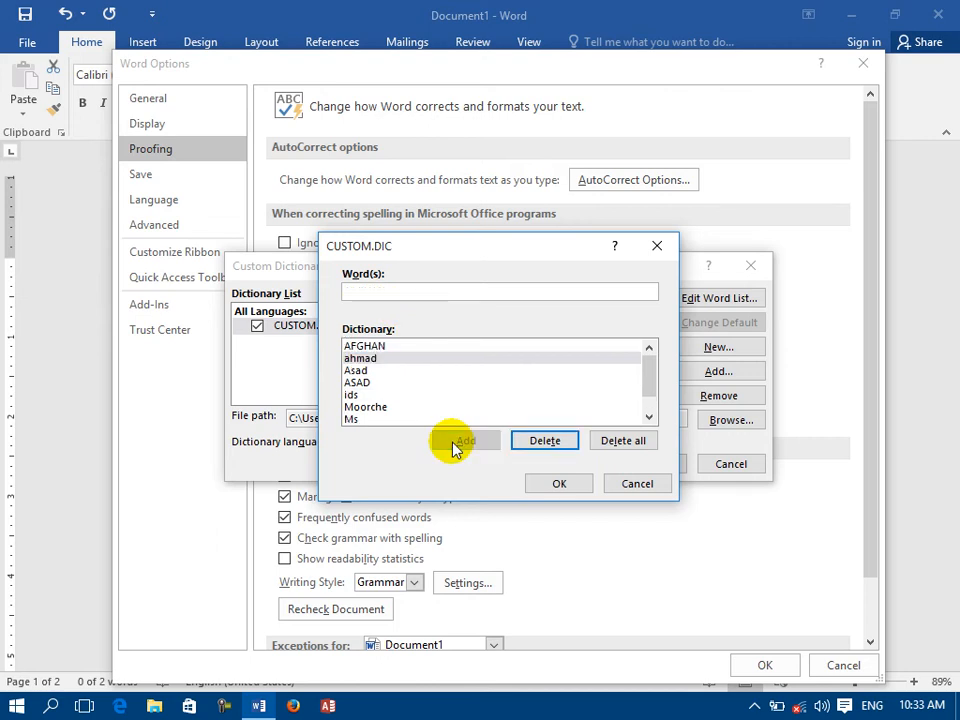
click(552, 484)
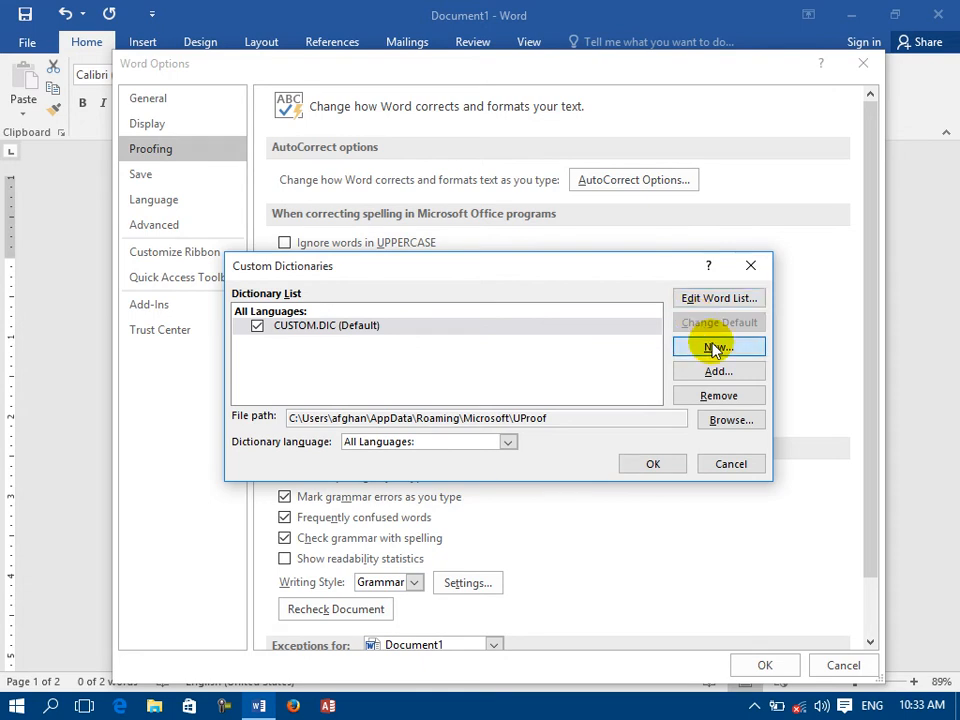
- Create a new custom dictionary named AFGHAN in the UProof folder
click(716, 349)
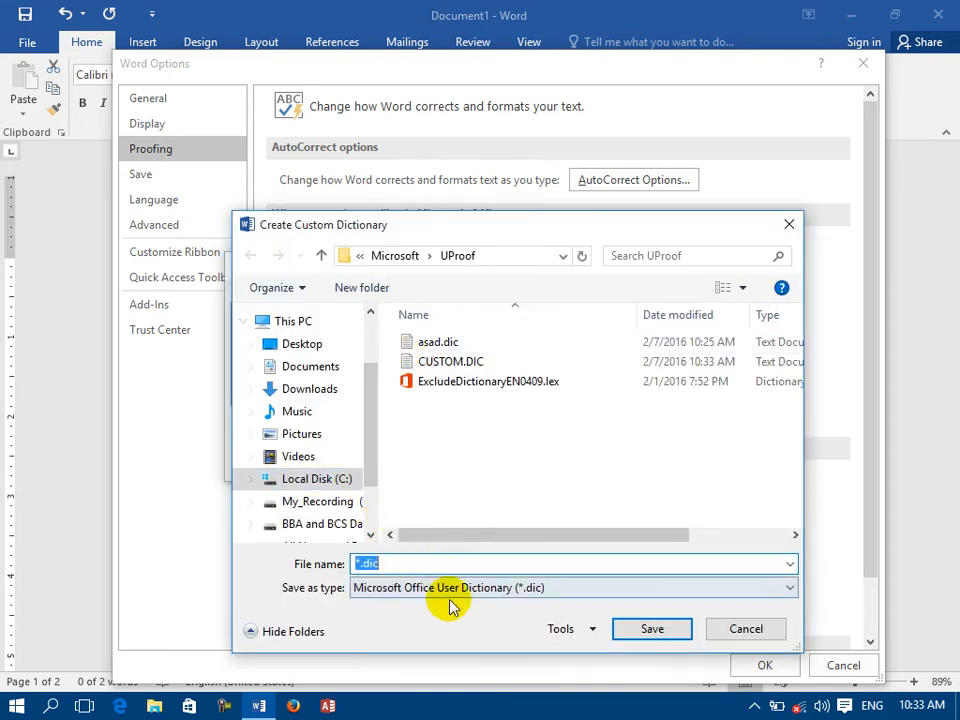
text(AFGHA)
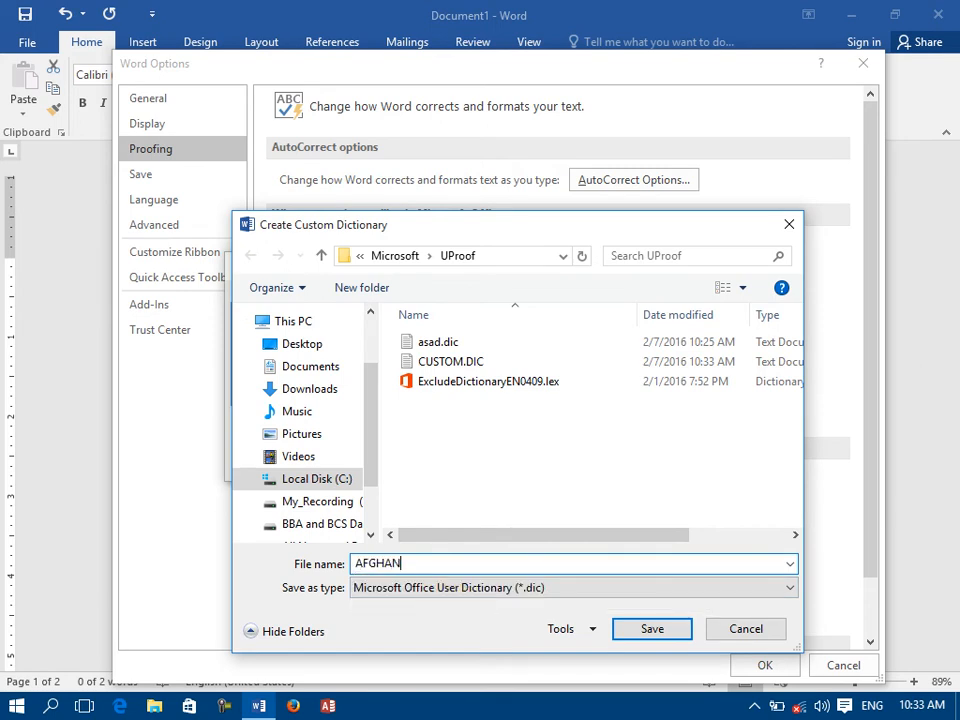
text(N)
key(Return)
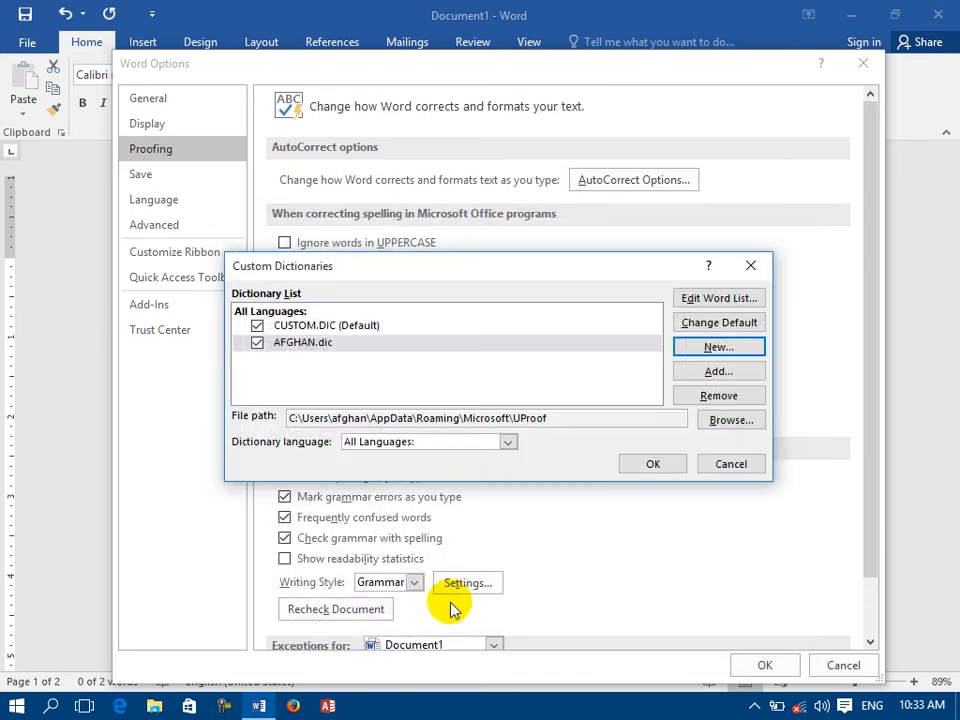
- Make AFGHAN.dic the default custom dictionary, restore CUSTOM.DIC as the default, and leave the dialog for creating another dictionary without saving
click(304, 343)
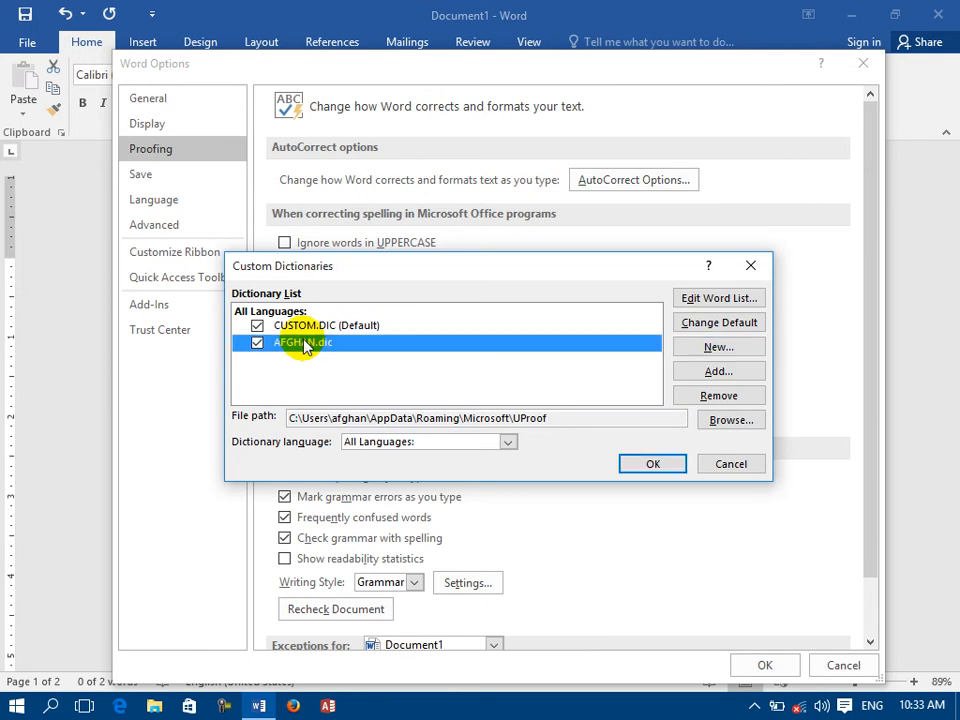
click(700, 323)
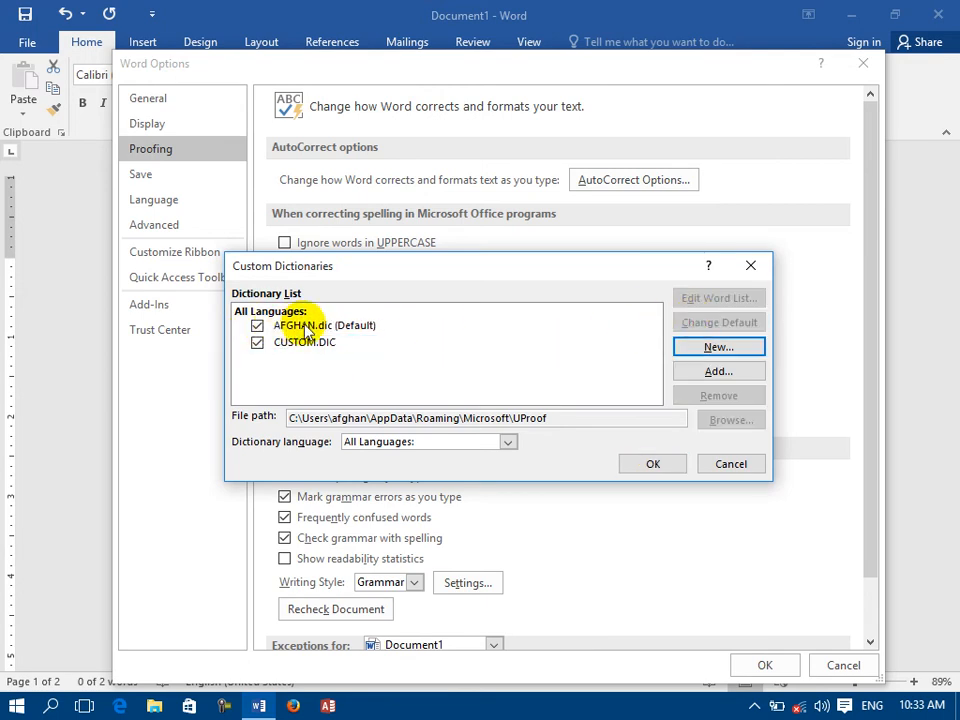
click(358, 326)
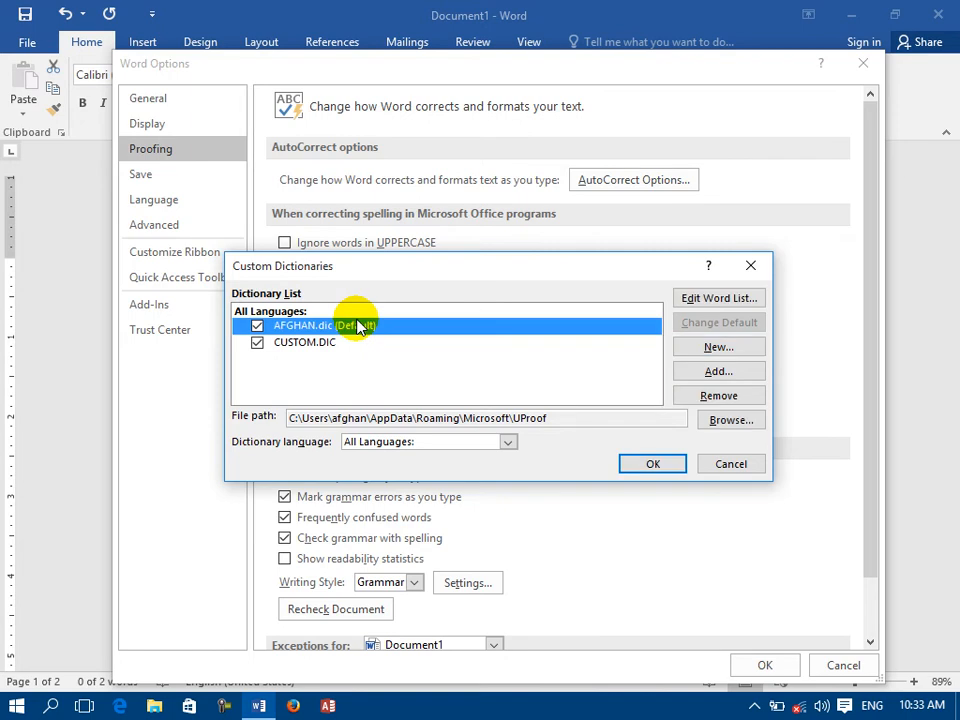
click(315, 343)
click(716, 330)
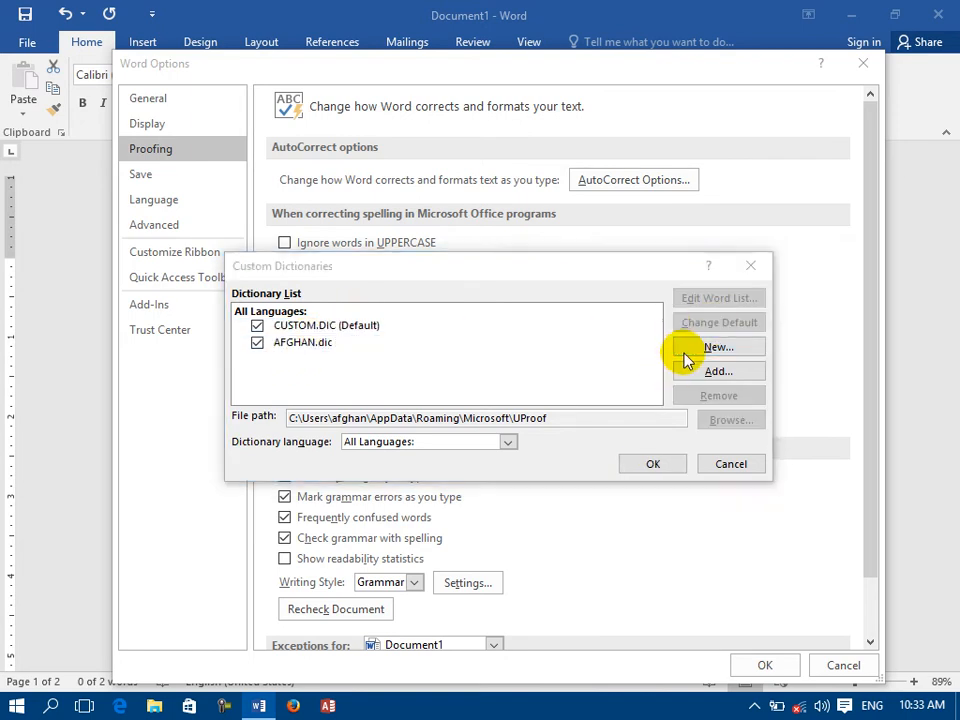
click(688, 350)
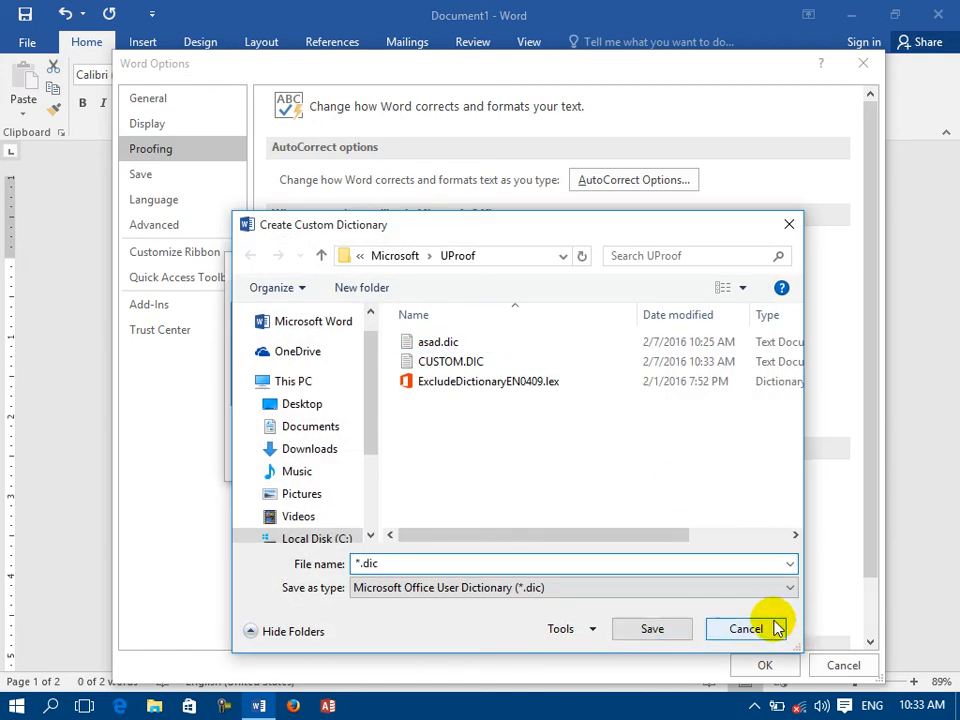
click(772, 624)
- Add two uppercase first names to the AFGHAN.dic word list and accept the list
click(303, 346)
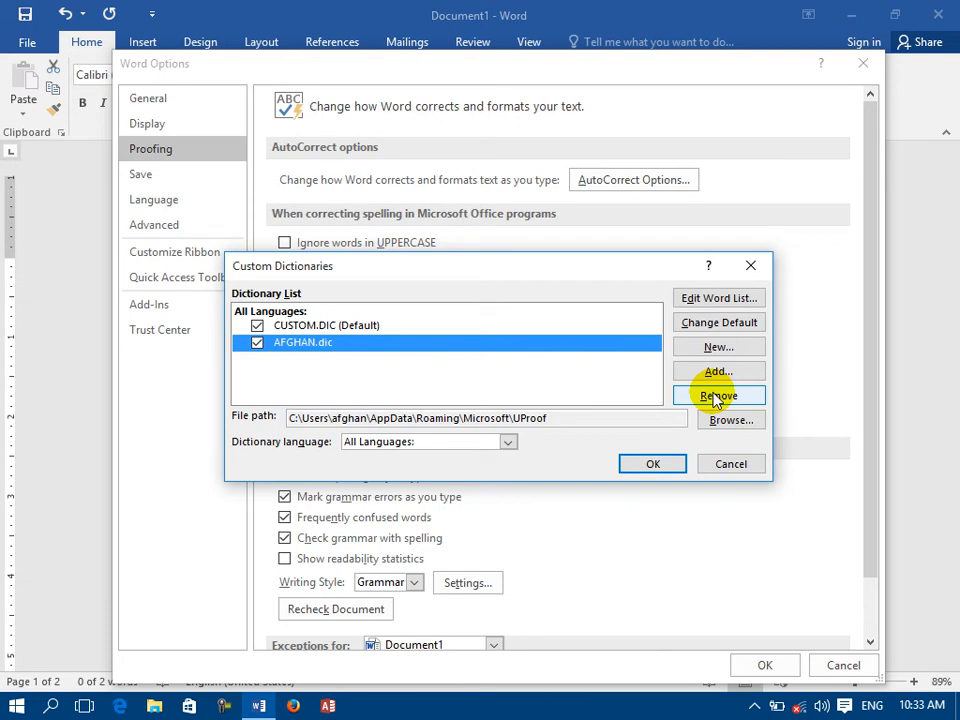
click(720, 298)
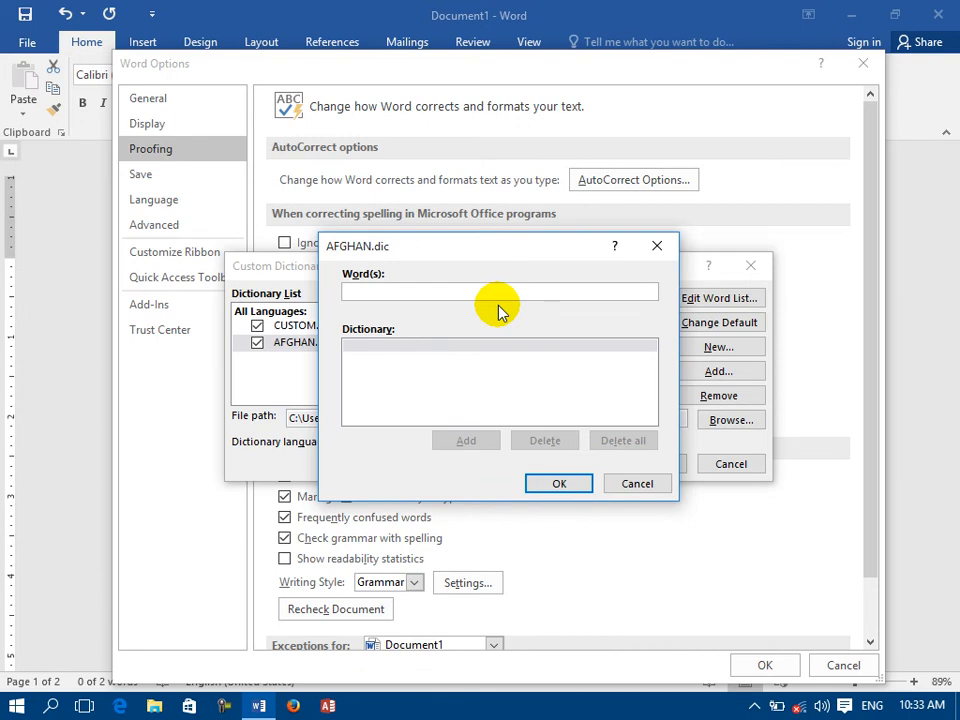
text(TAHAR)
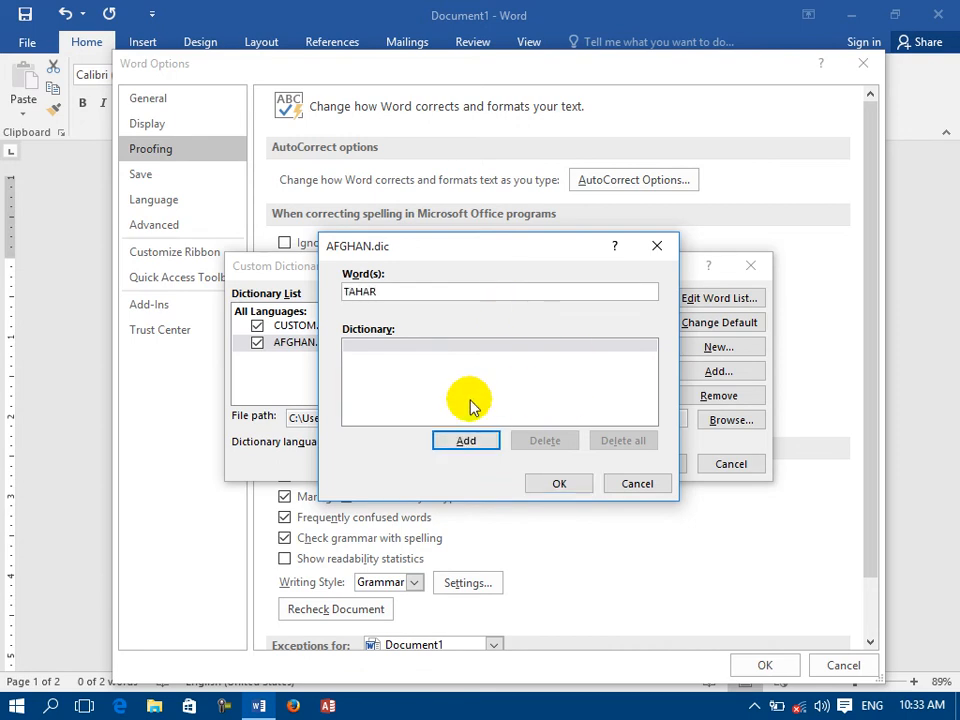
click(452, 441)
click(410, 286)
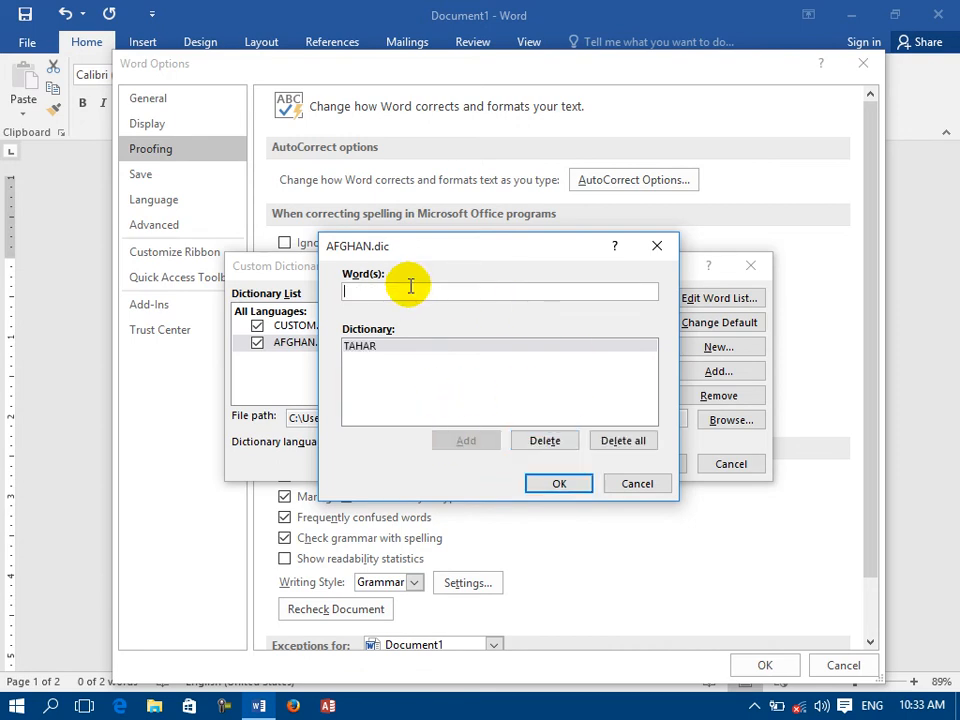
text(USMAN)
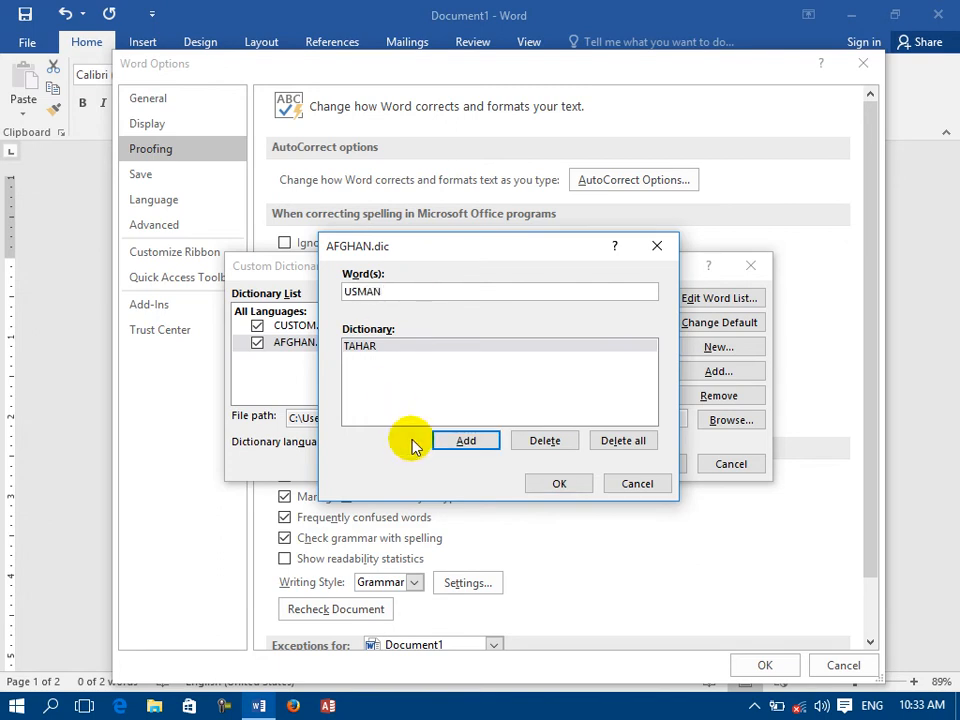
click(440, 450)
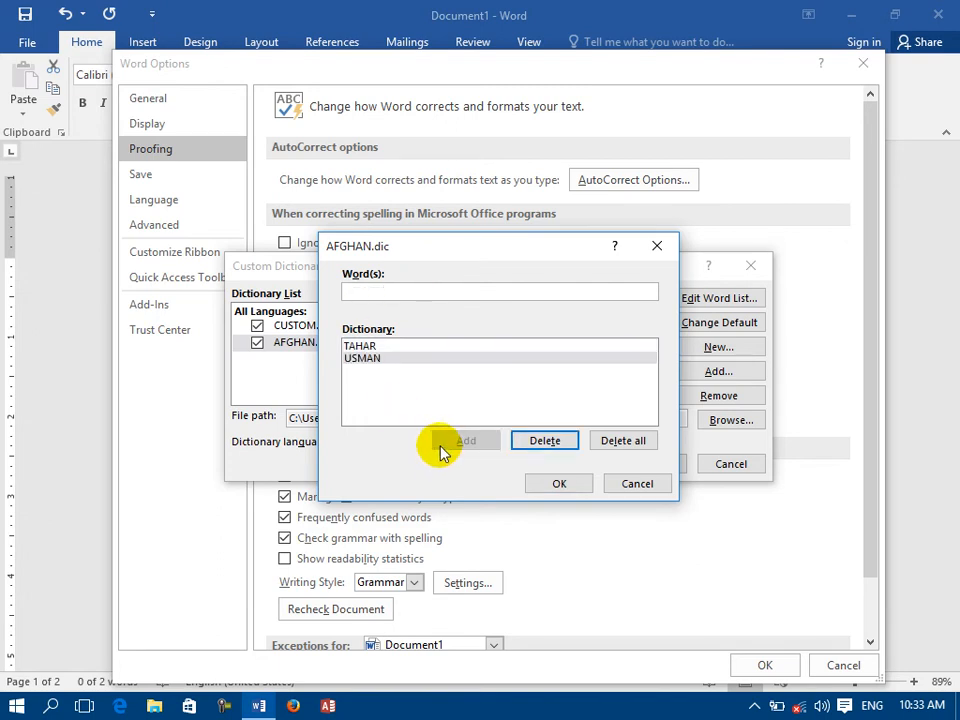
click(540, 486)
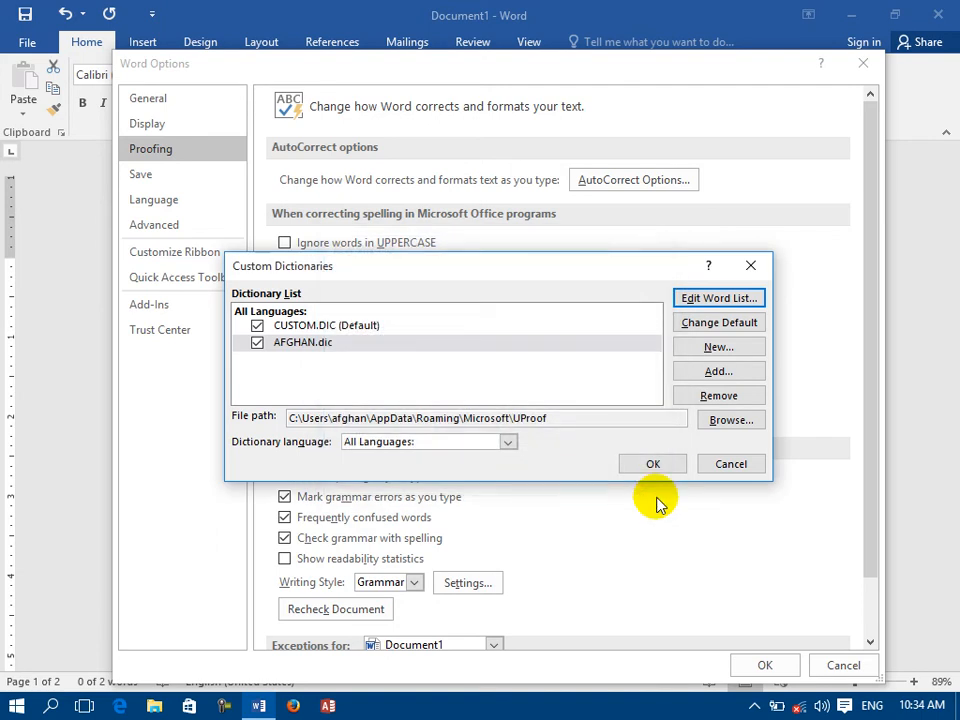
- Remove AFGHAN.dic from the custom dictionary list and highlight the file path of CUSTOM.DIC
click(363, 369)
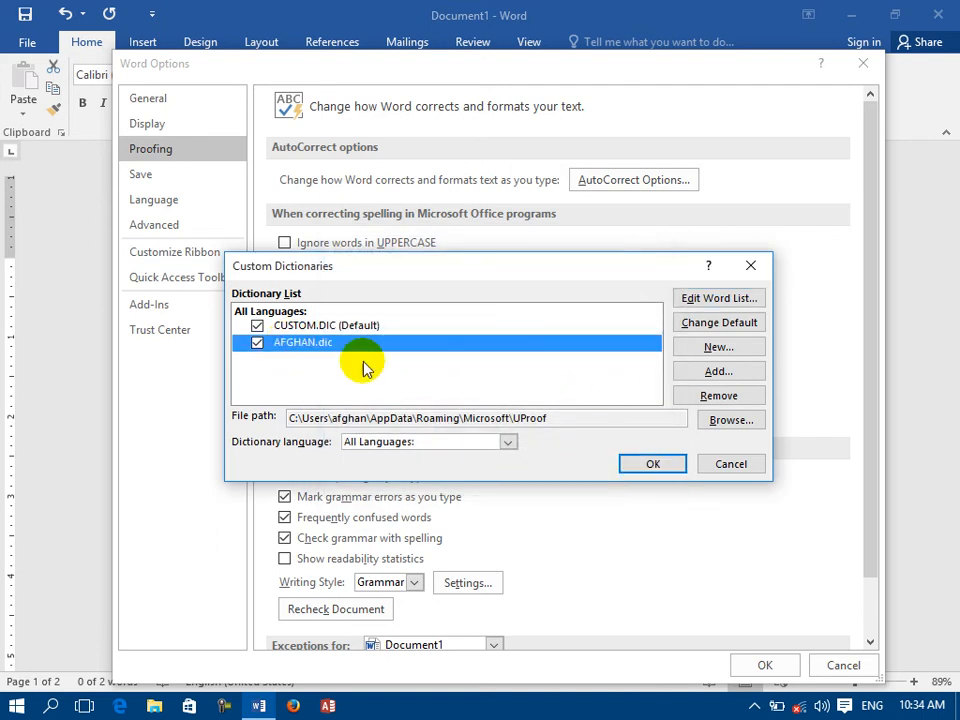
click(735, 400)
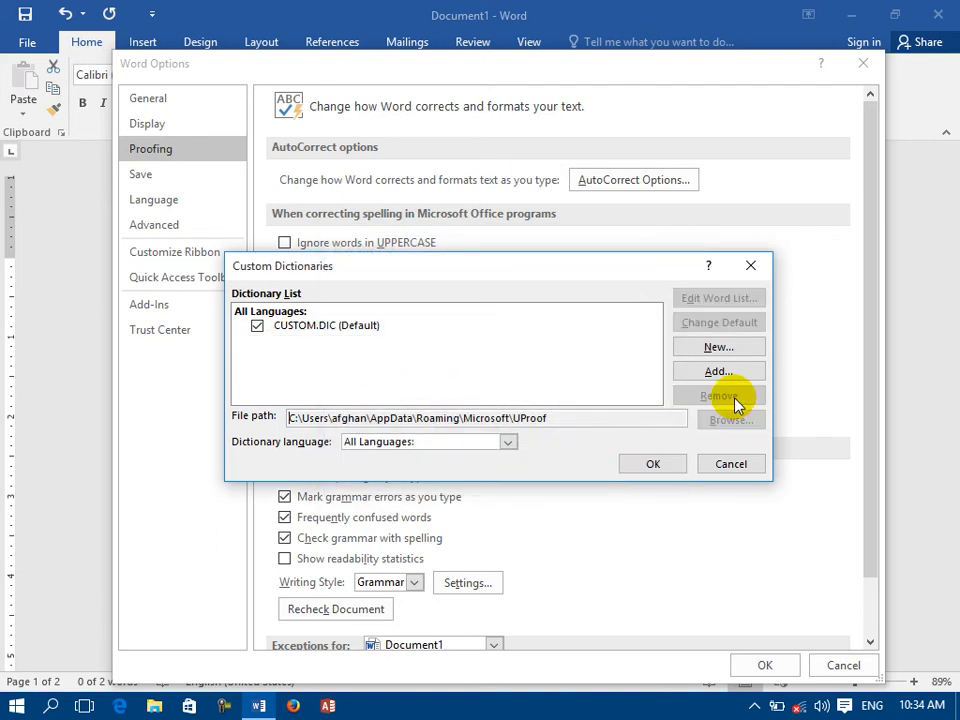
click(559, 421)
drag(559, 421, 274, 420)
click(298, 328)
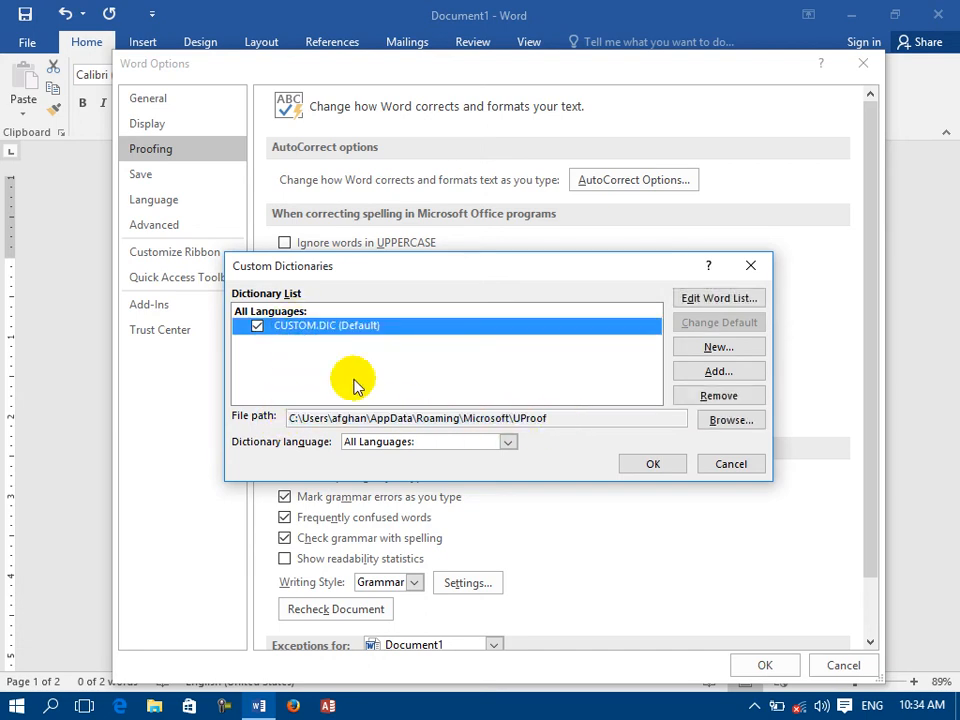
click(557, 418)
drag(557, 418, 297, 420)
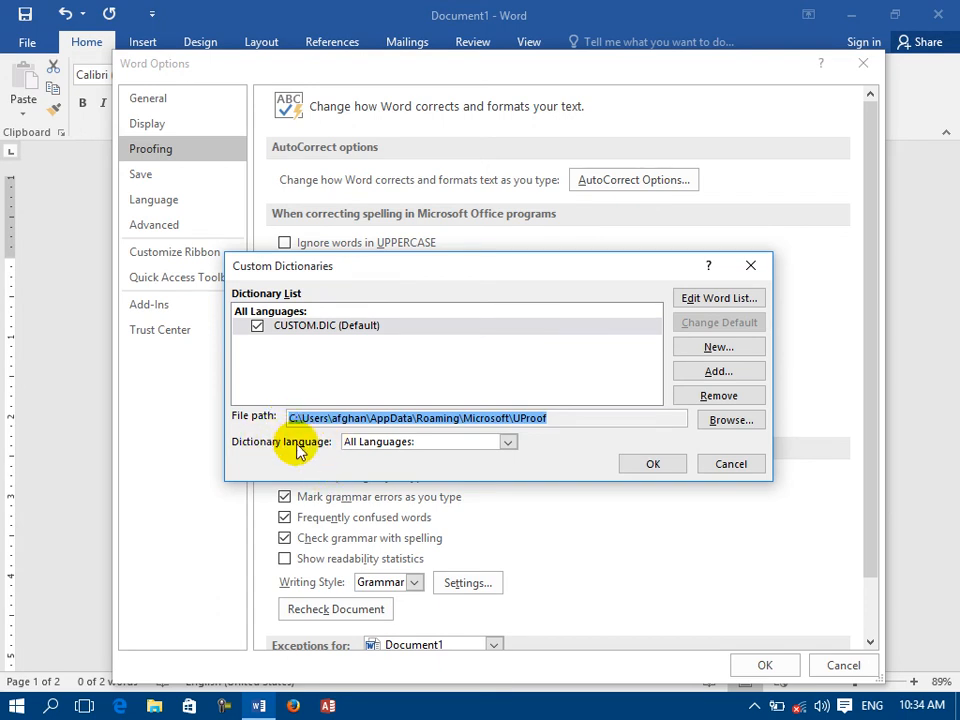
- Set the dictionary language to English (United Kingdom), switch it back to All Languages, and dismiss the custom dictionary settings without applying them
click(400, 450)
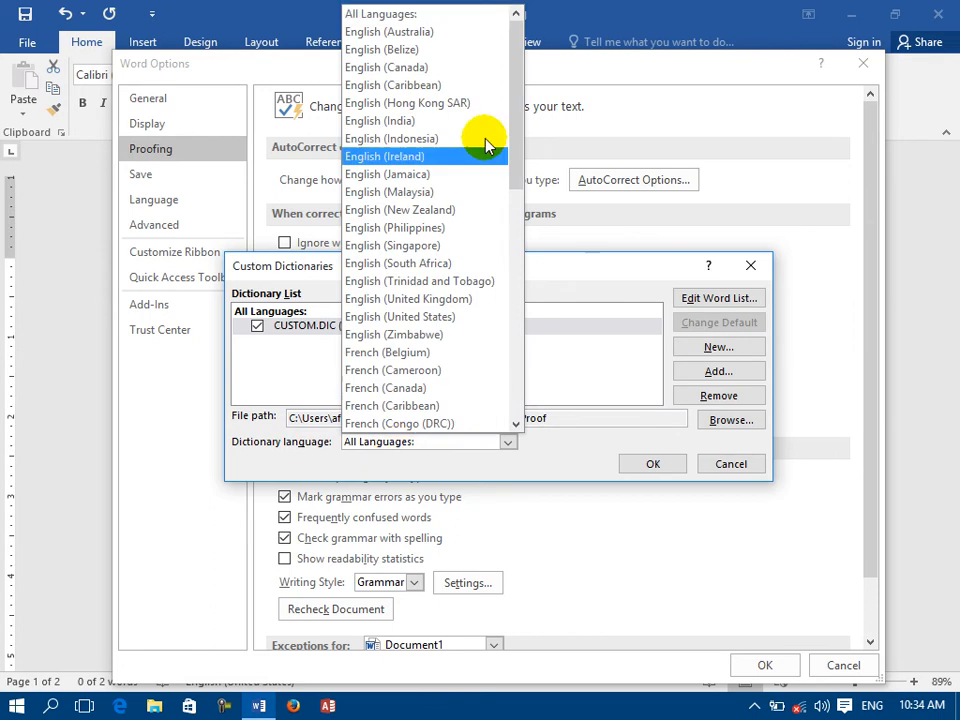
click(428, 302)
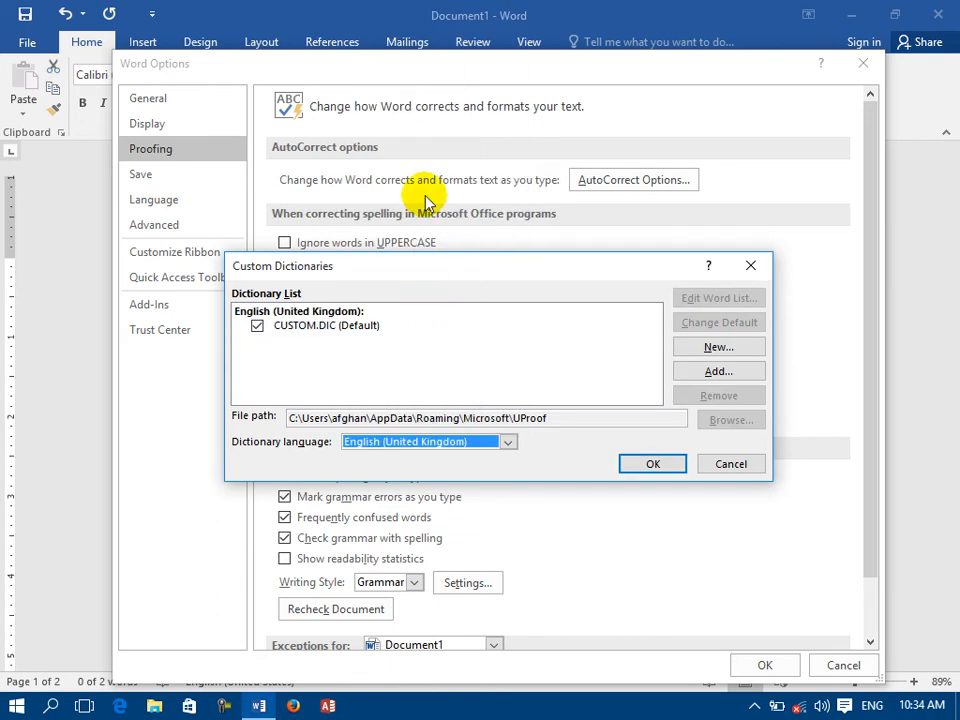
click(429, 445)
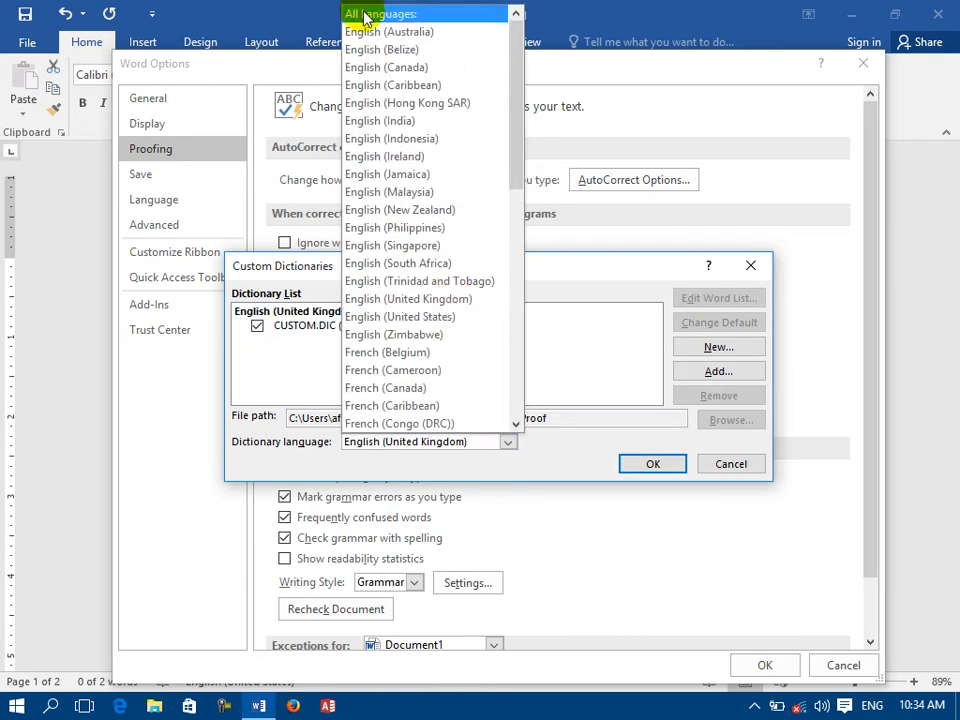
click(366, 15)
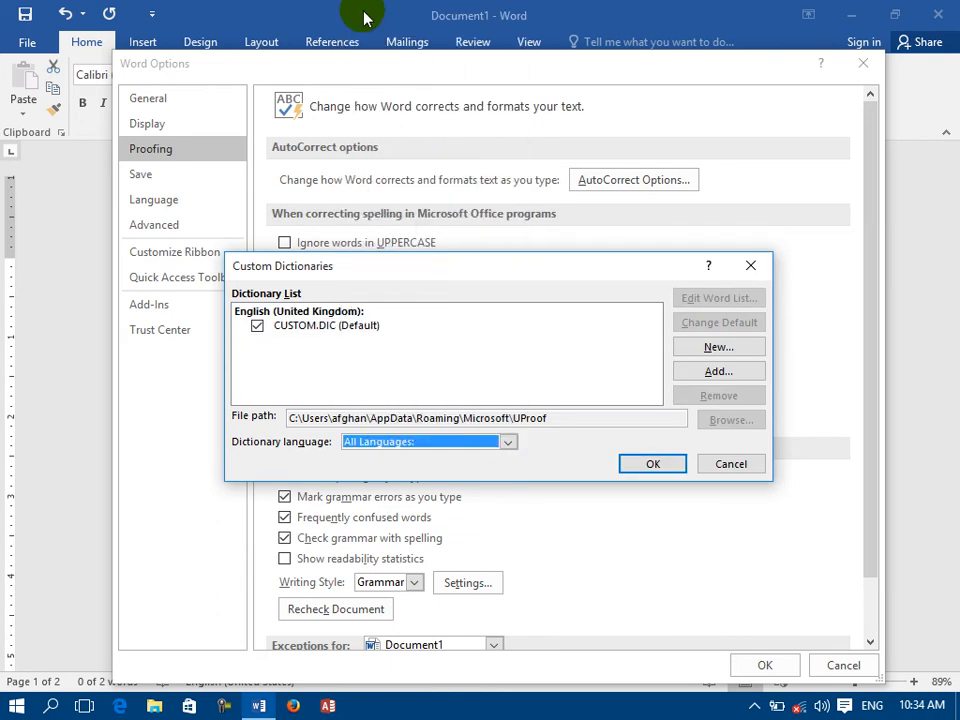
click(731, 464)
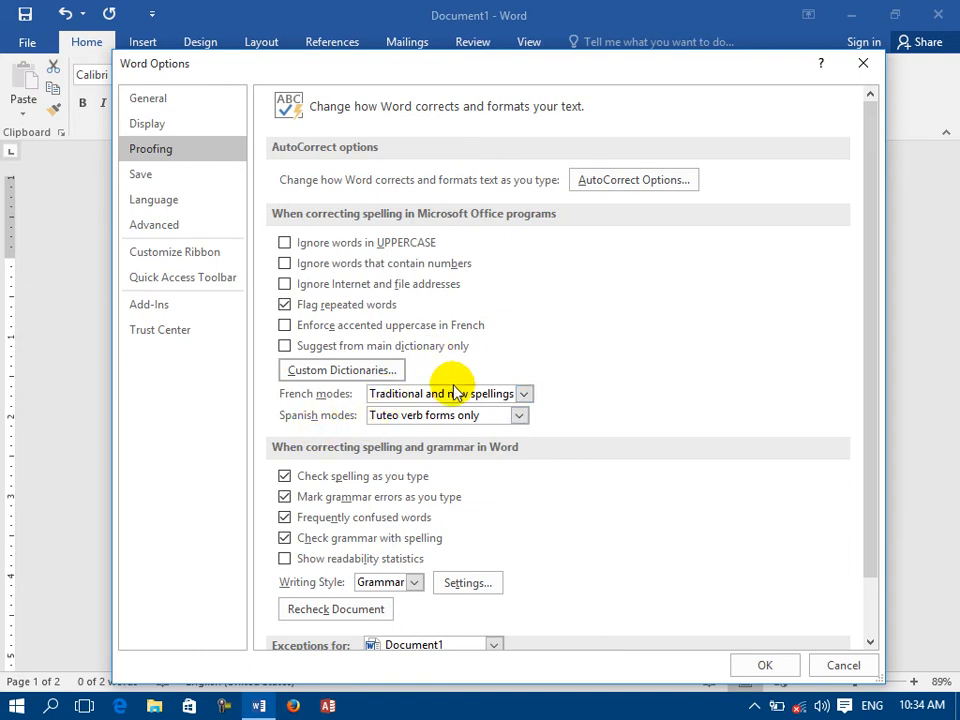
- Review the remaining proofing options, accept them, and select the word COMPTERDD in the document
scroll(452, 393, down, 2)
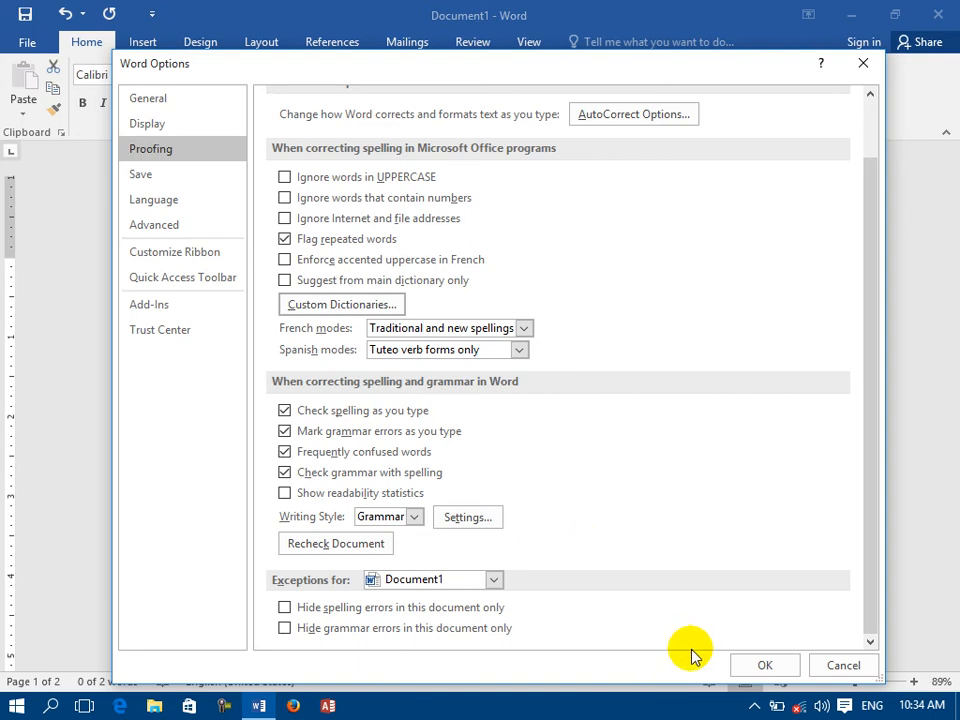
click(772, 664)
drag(525, 300, 228, 300)
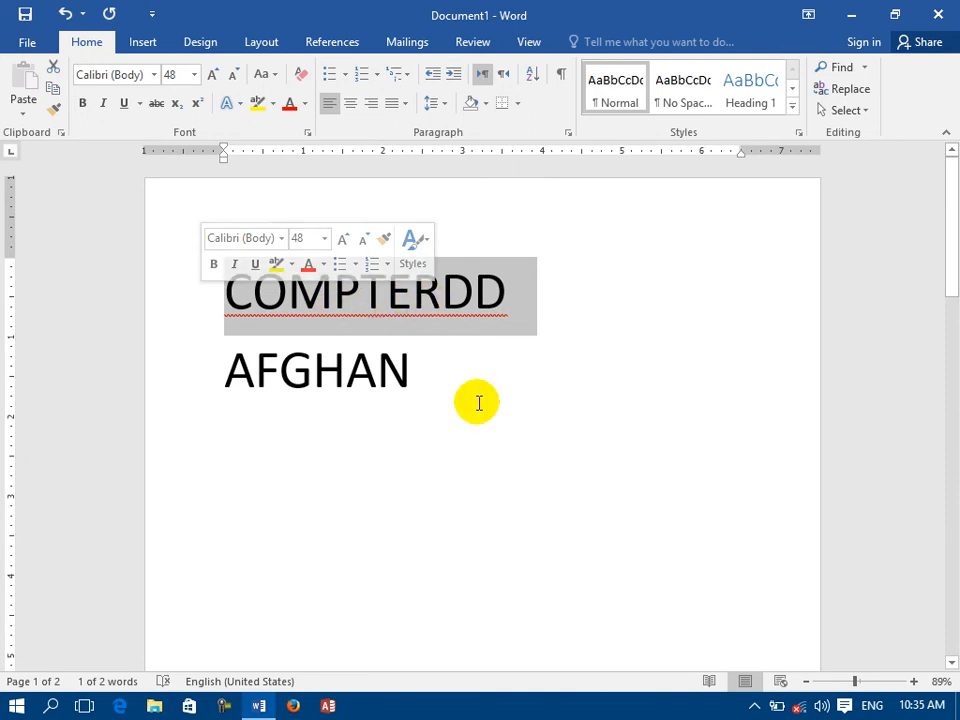
- Insert a new line reading "HI AND THIS IS ME" between COMPTERDD and AFGHAN
click(594, 356)
click(576, 292)
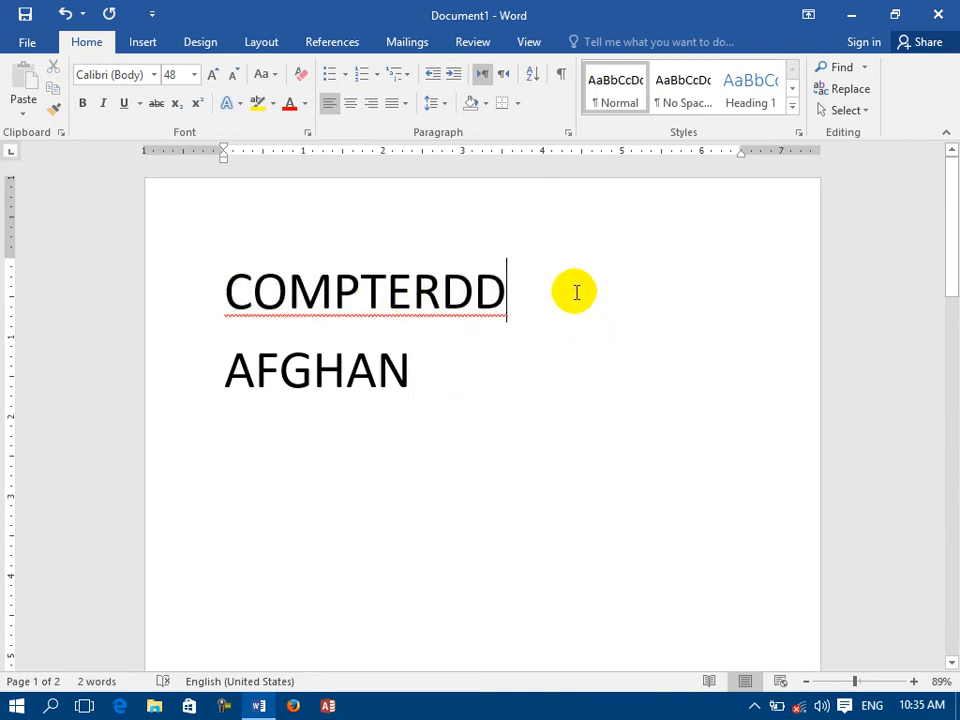
key(Return)
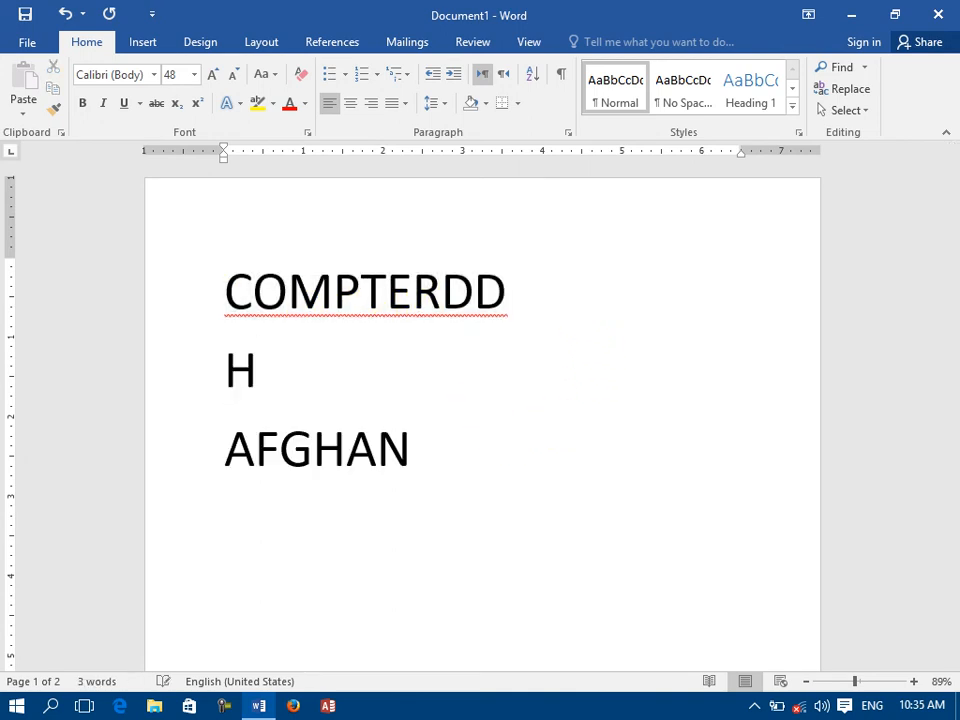
text(HI AND)
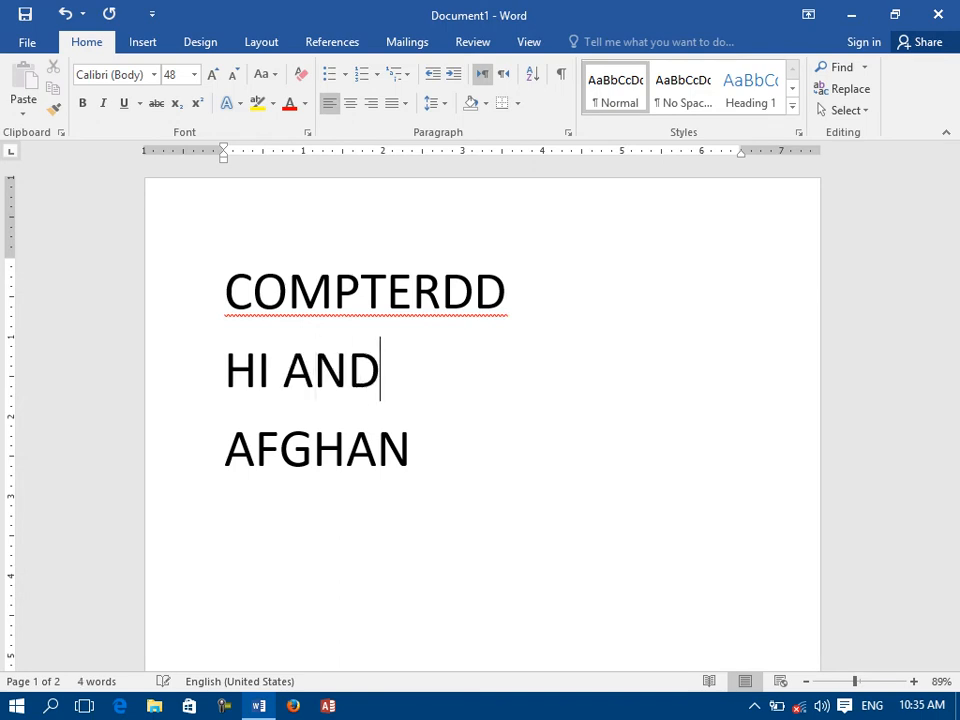
text( THIS IS)
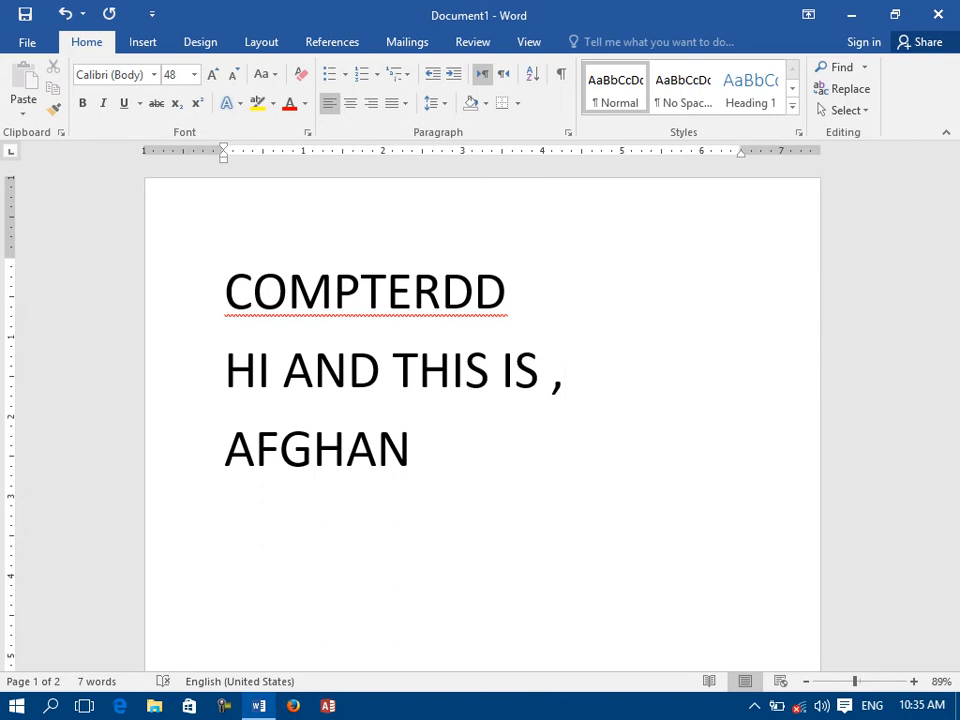
text( ME)
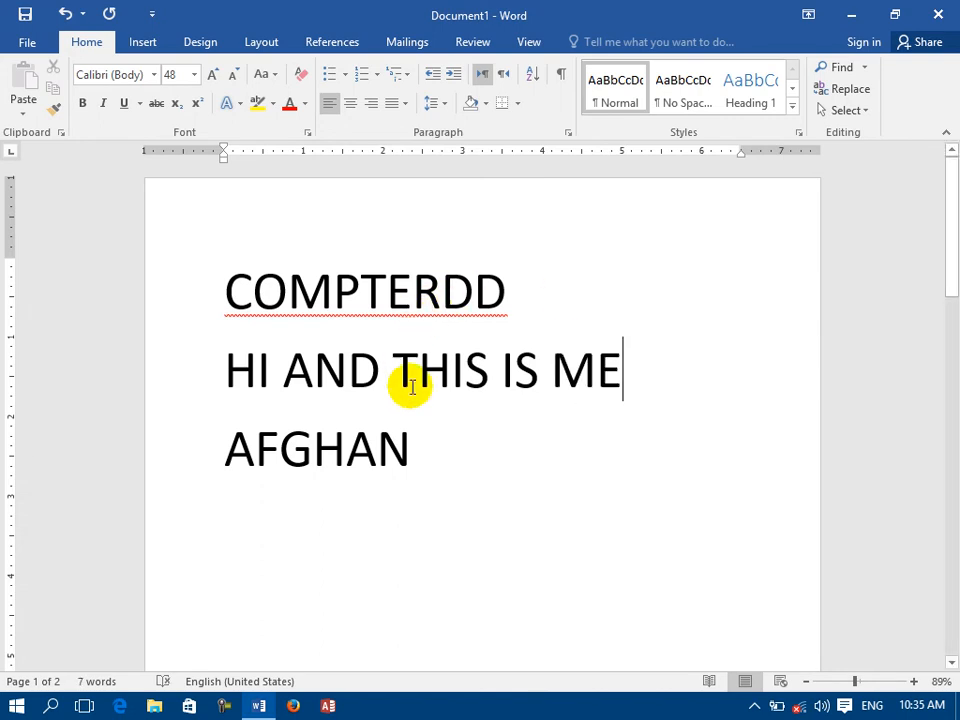
- Change the initial H of "HI" to lowercase and add an empty line above AFGHAN
drag(223, 366, 242, 362)
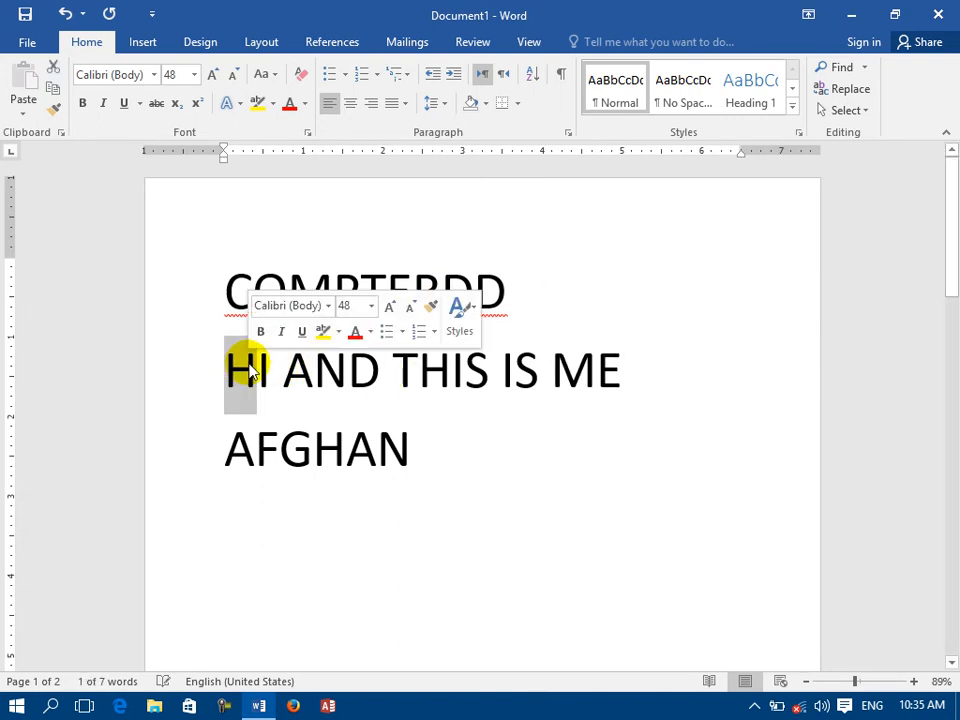
text(h)
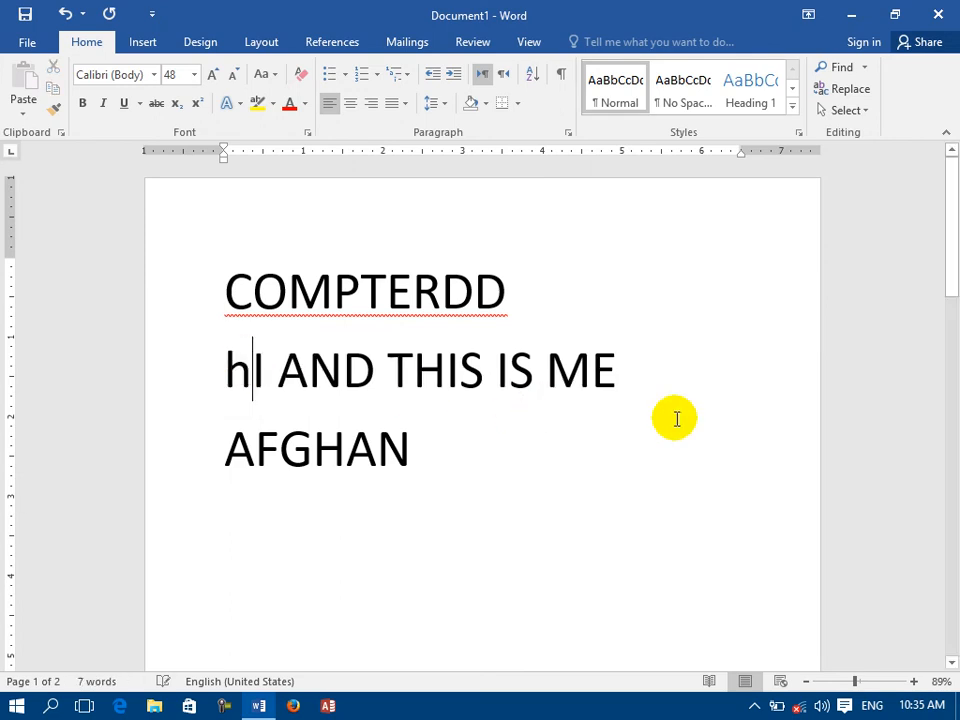
key(Return)
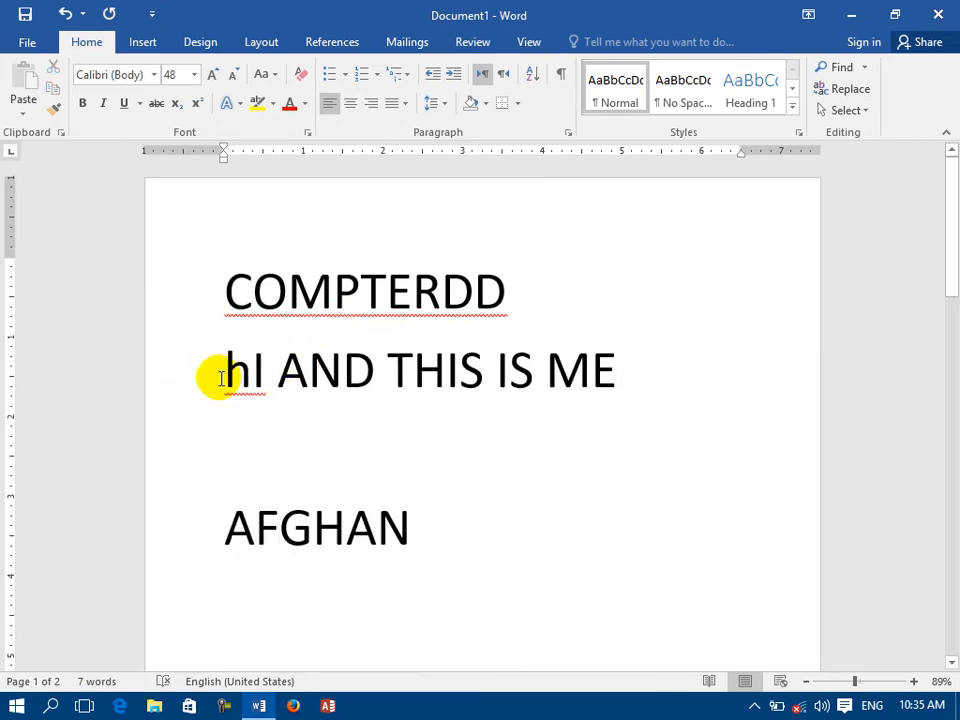
- Turn off "Check spelling as you type" in the proofing options and accept the change
click(26, 40)
click(32, 465)
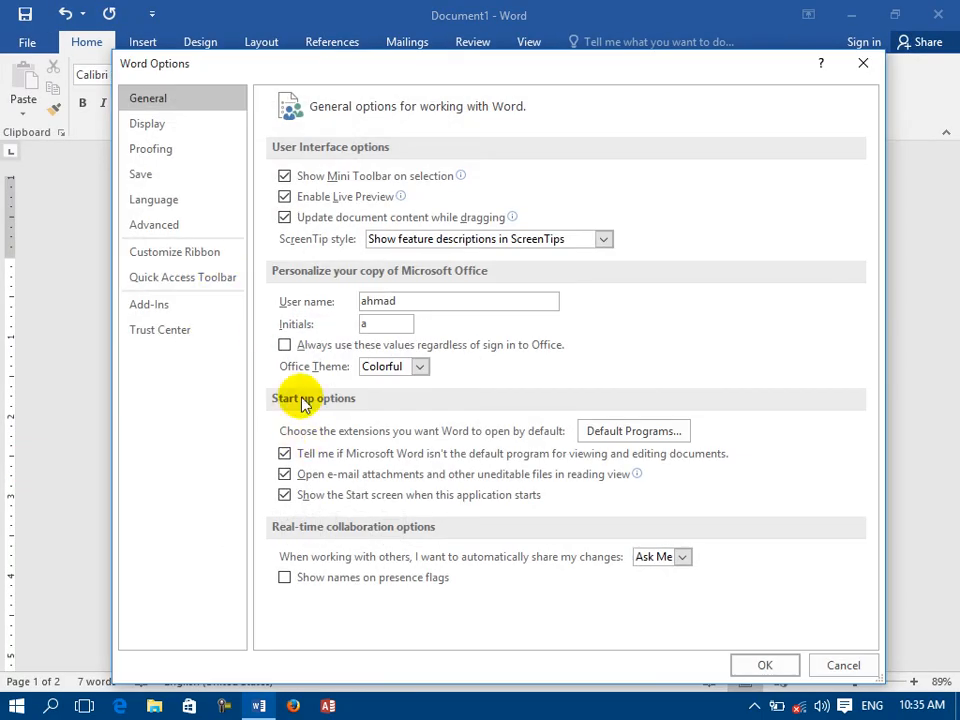
click(150, 148)
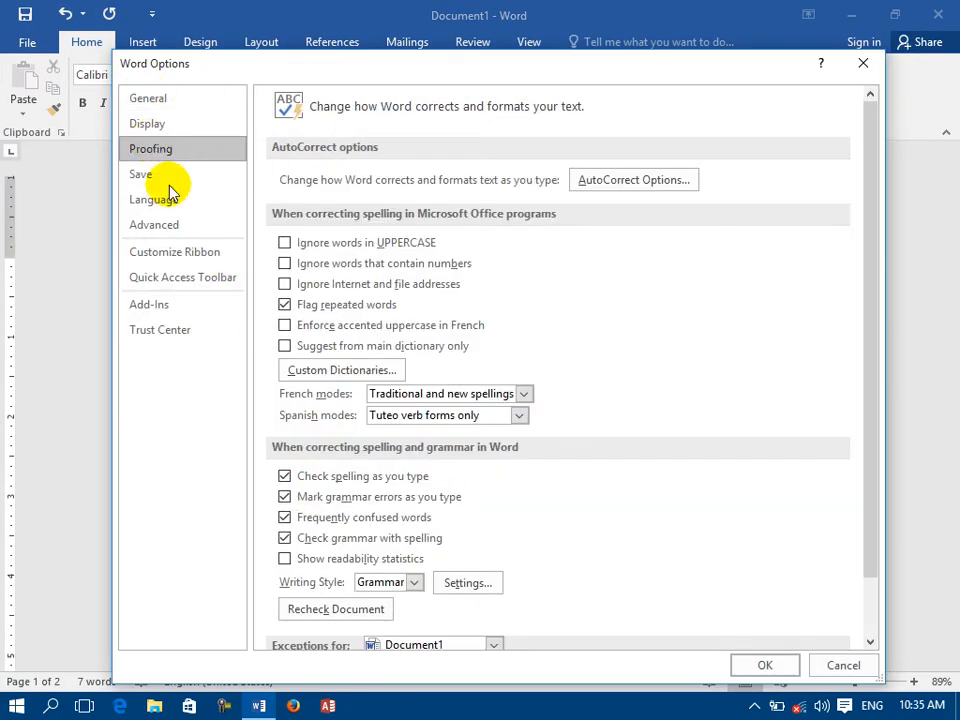
click(330, 478)
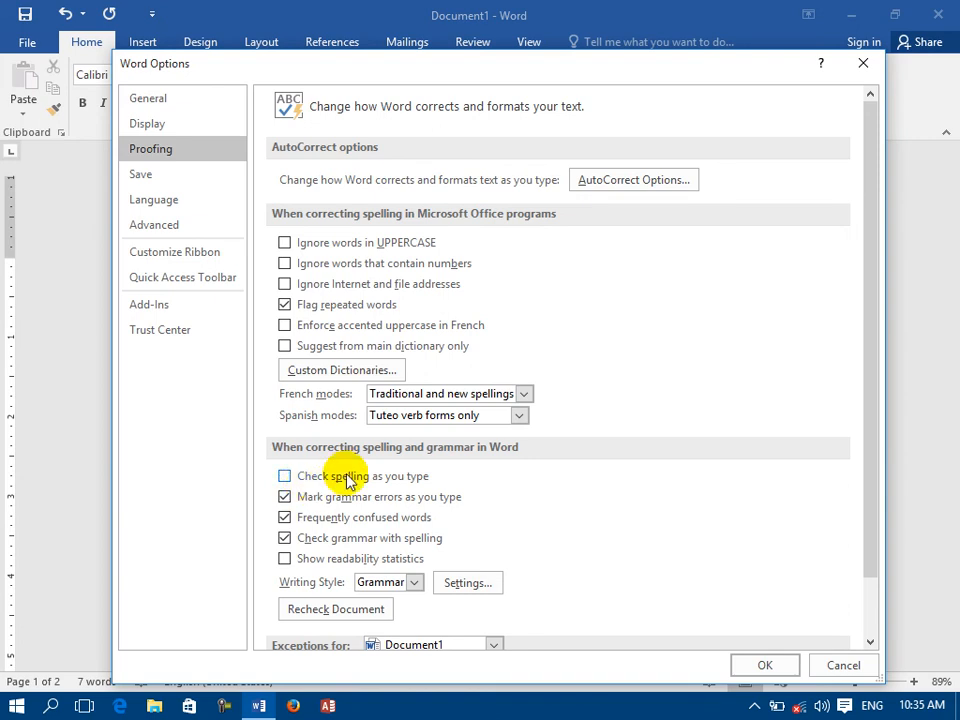
click(786, 666)
- Enter the nonsense word HJJHJJH on the empty line above AFGHAN
text(HJJHJJH)
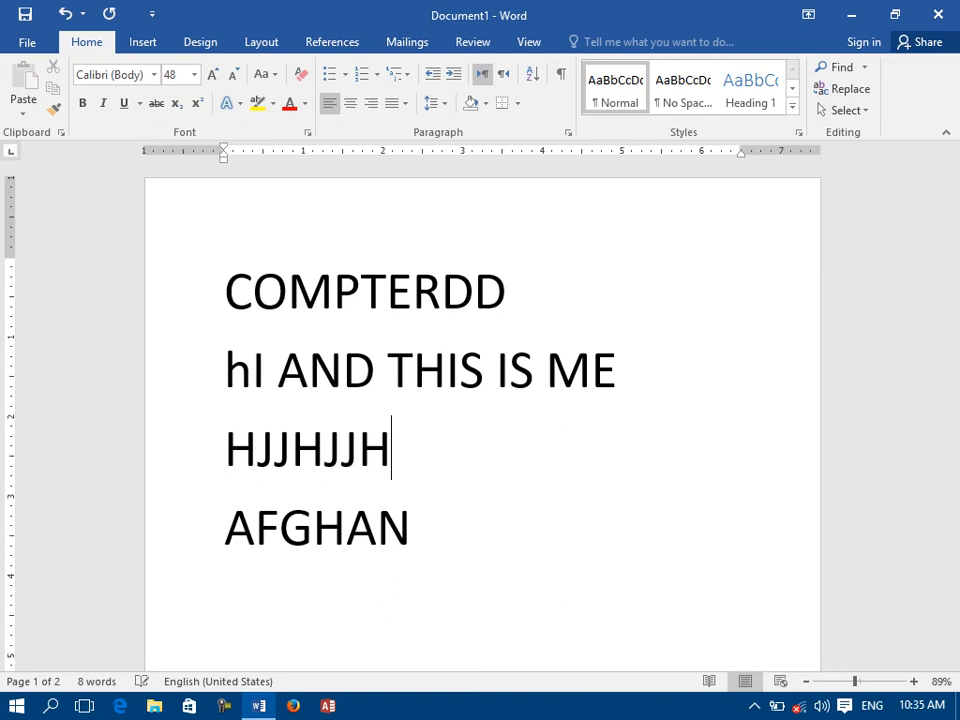
key(Return)
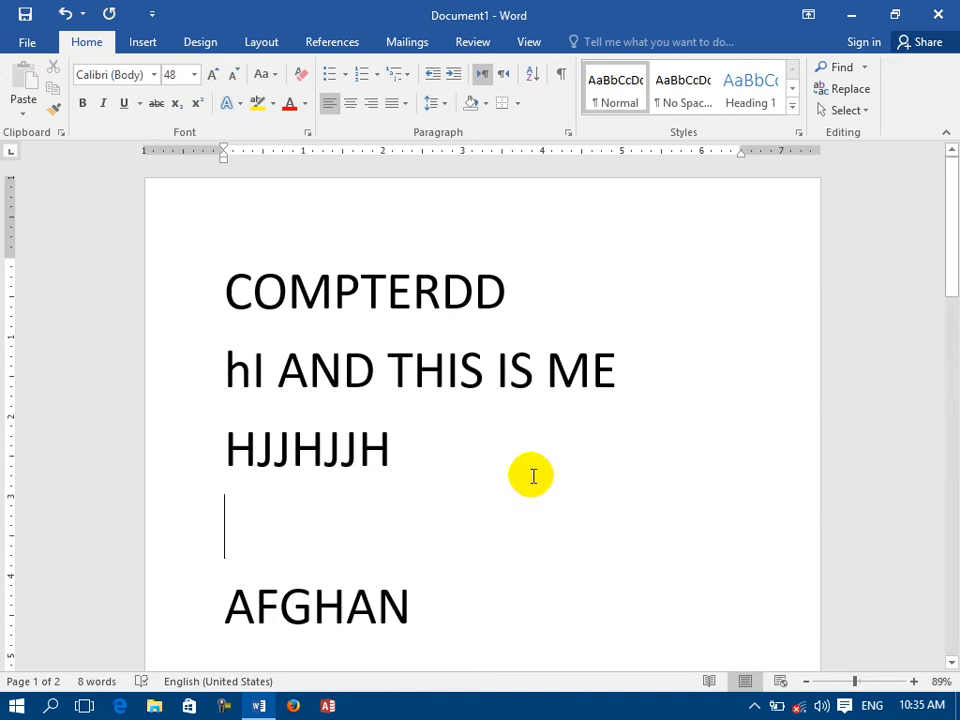
key(BackSpace)
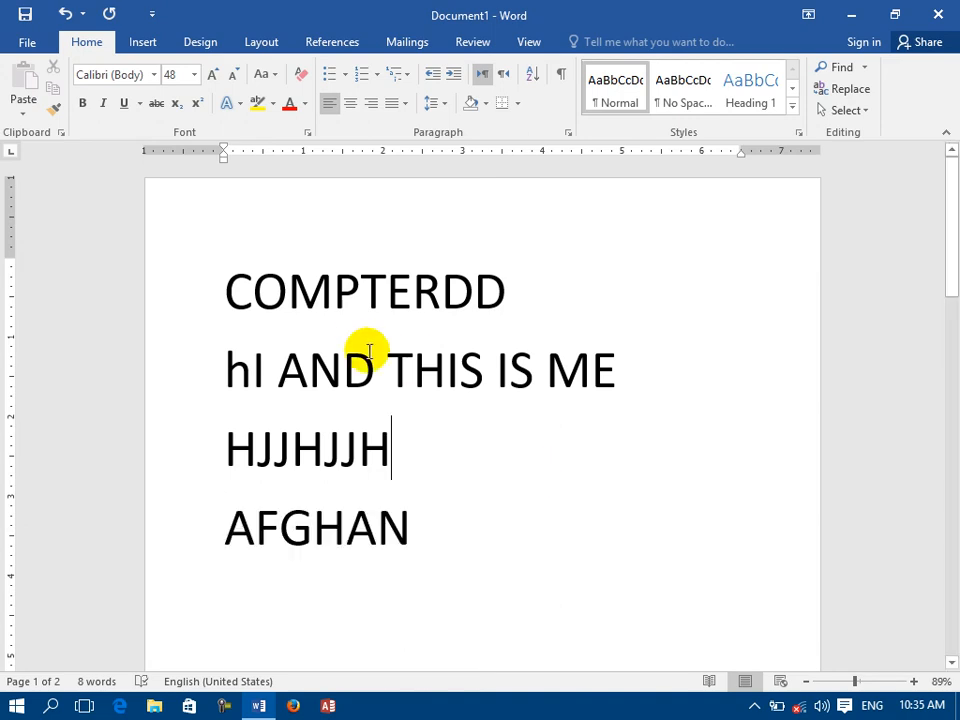
- Turn "Check spelling as you type" back on in the proofing options and accept the change
click(24, 43)
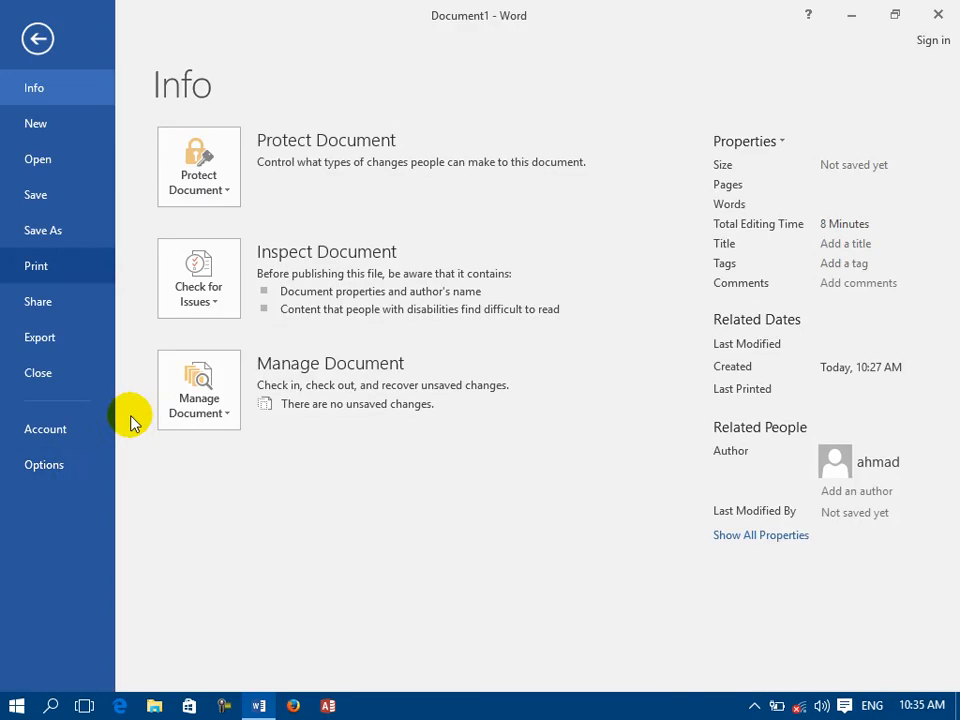
click(80, 466)
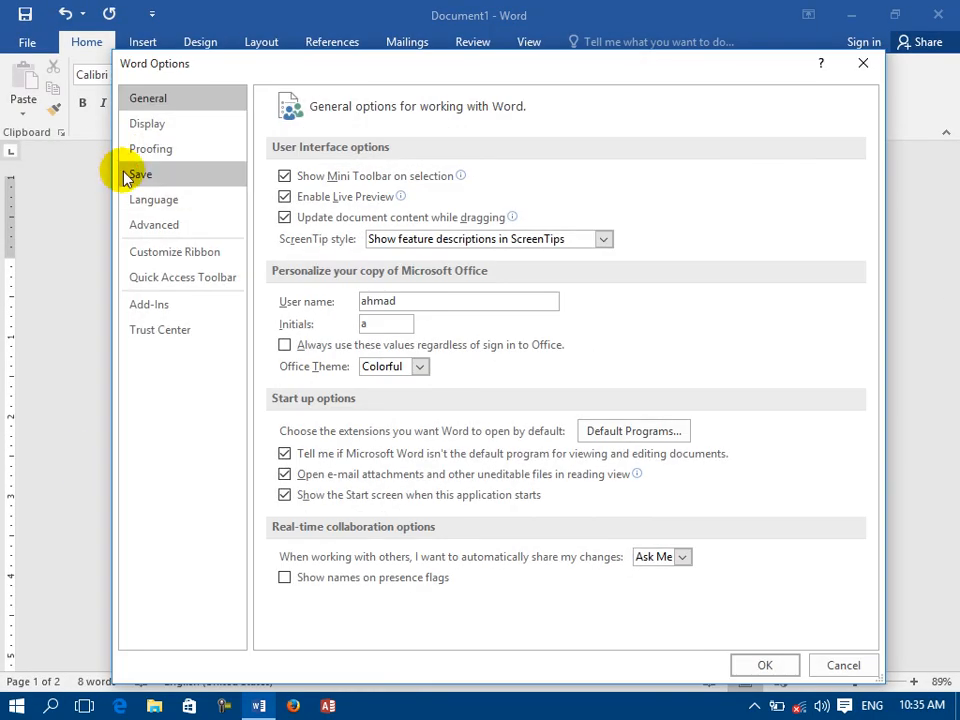
click(148, 150)
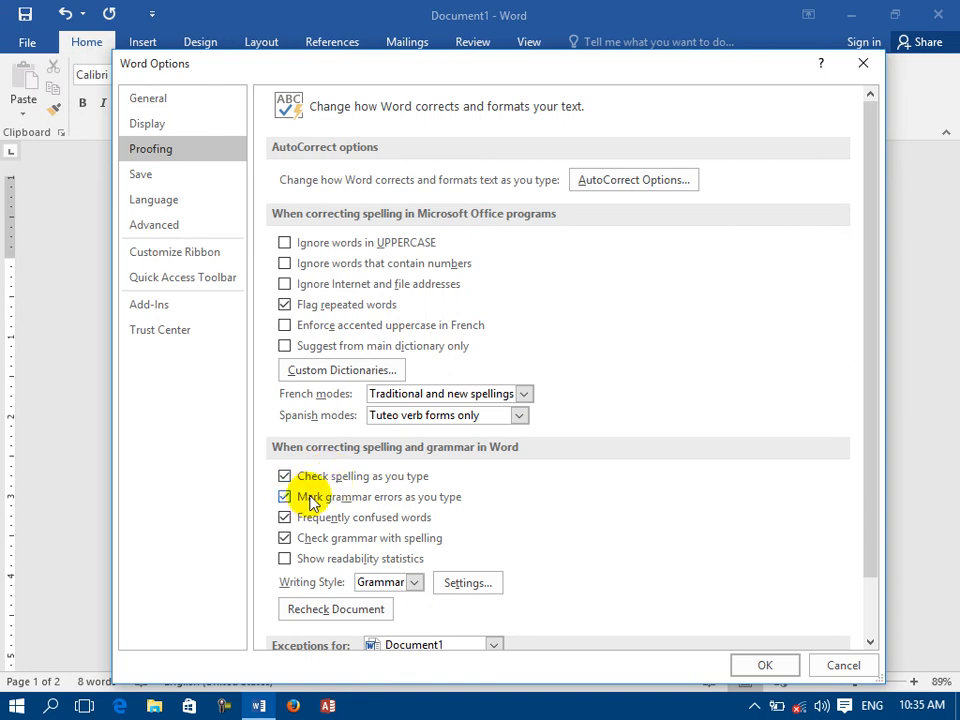
click(757, 668)
- Delete all the document text and enter the sentence "Hello and this is me"
triple_click(182, 270)
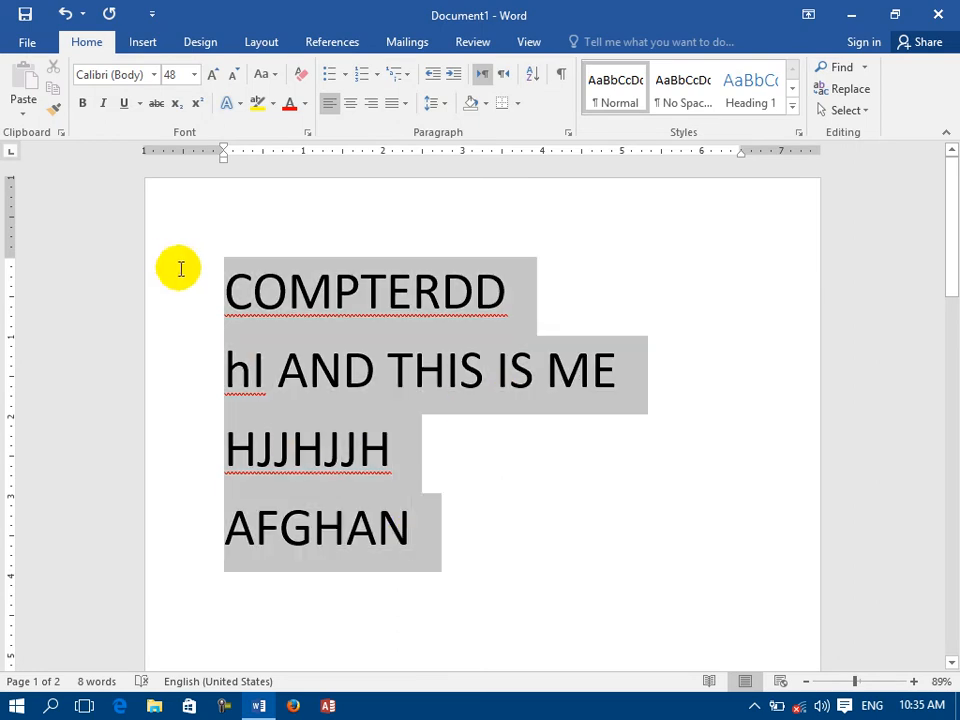
key(Delete)
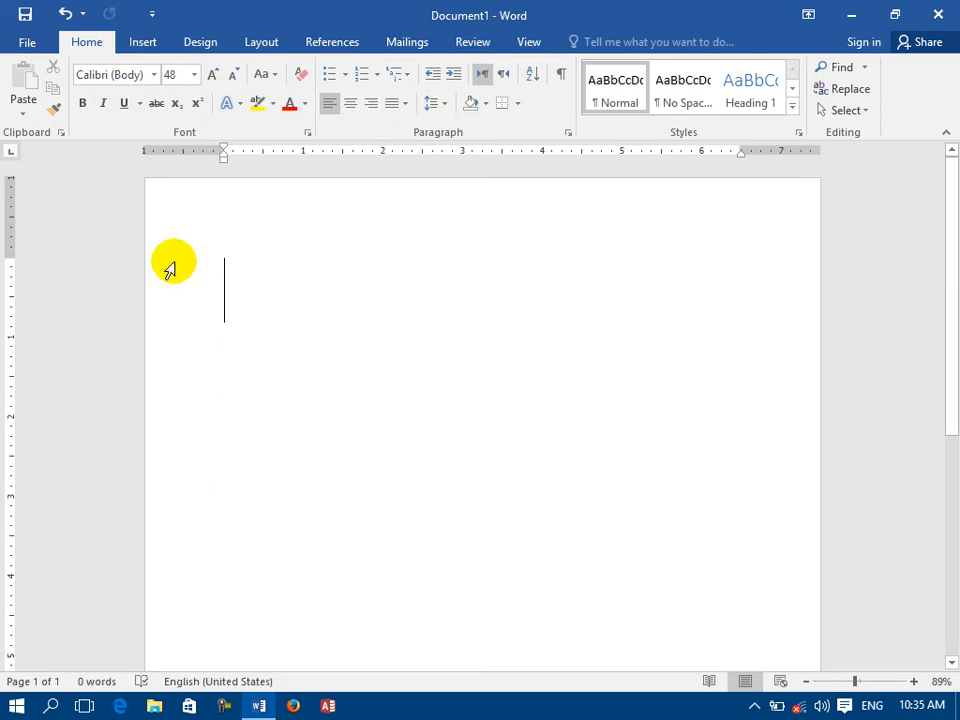
text(hel)
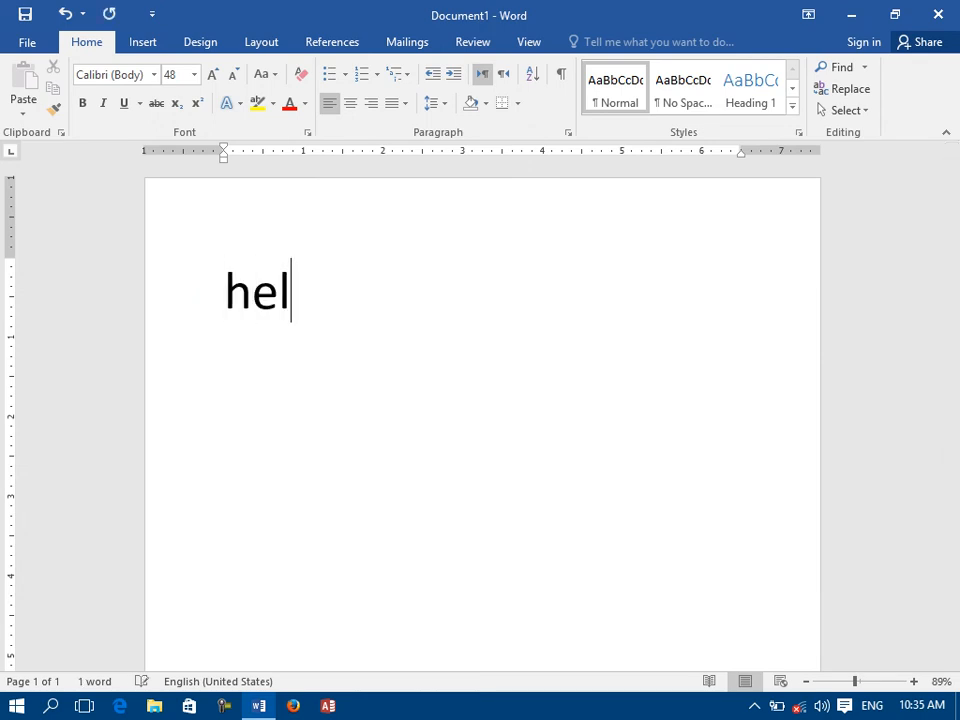
text(lo amd)
key(BackSpace)
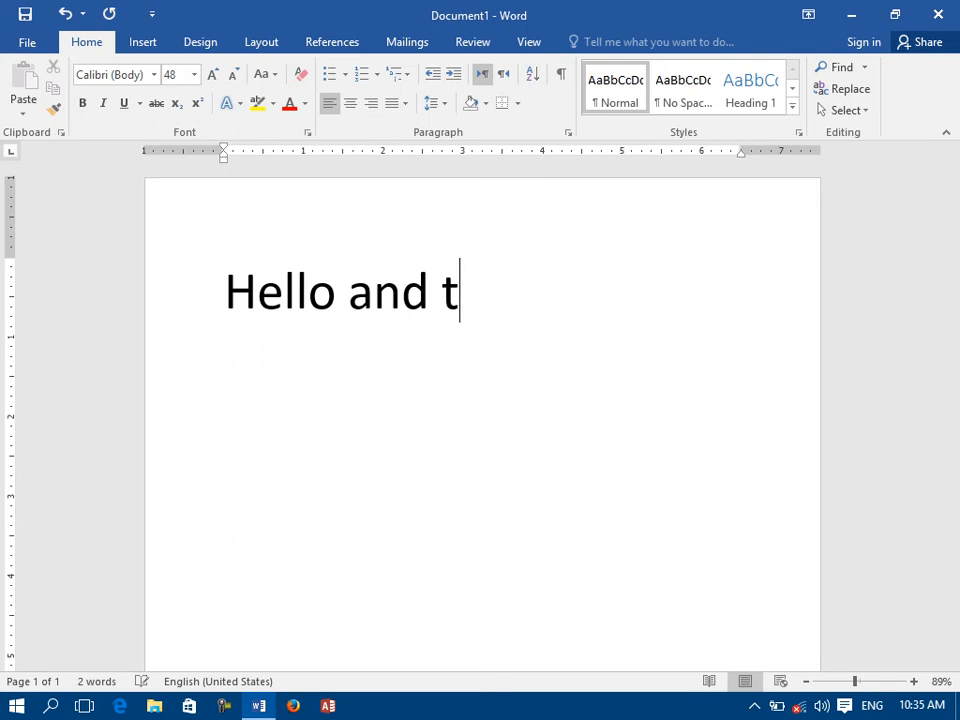
text(nd this is )
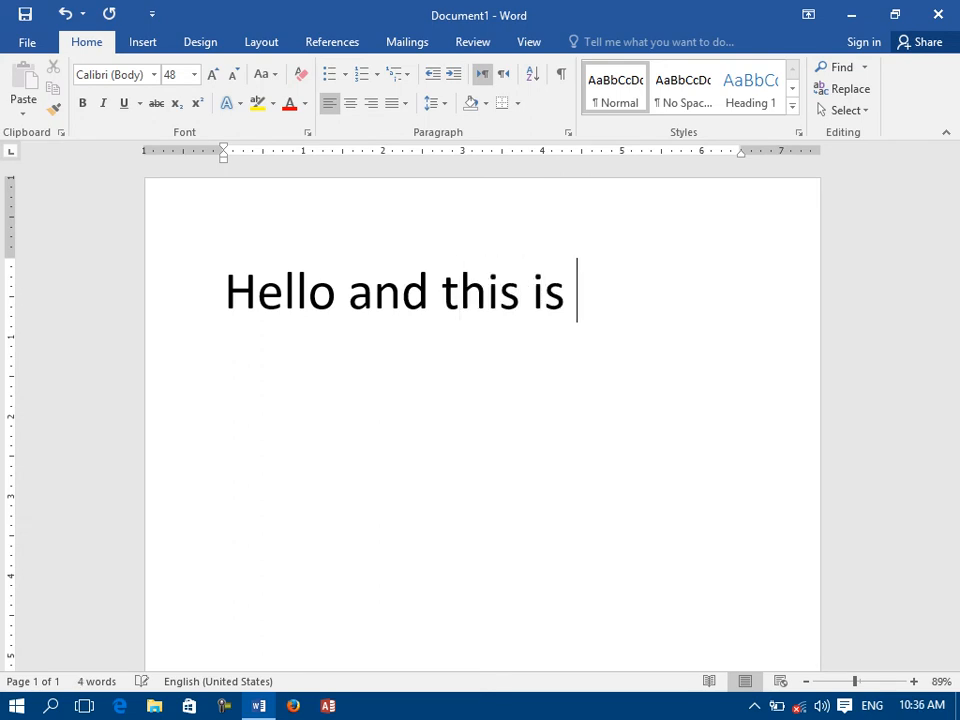
text(me)
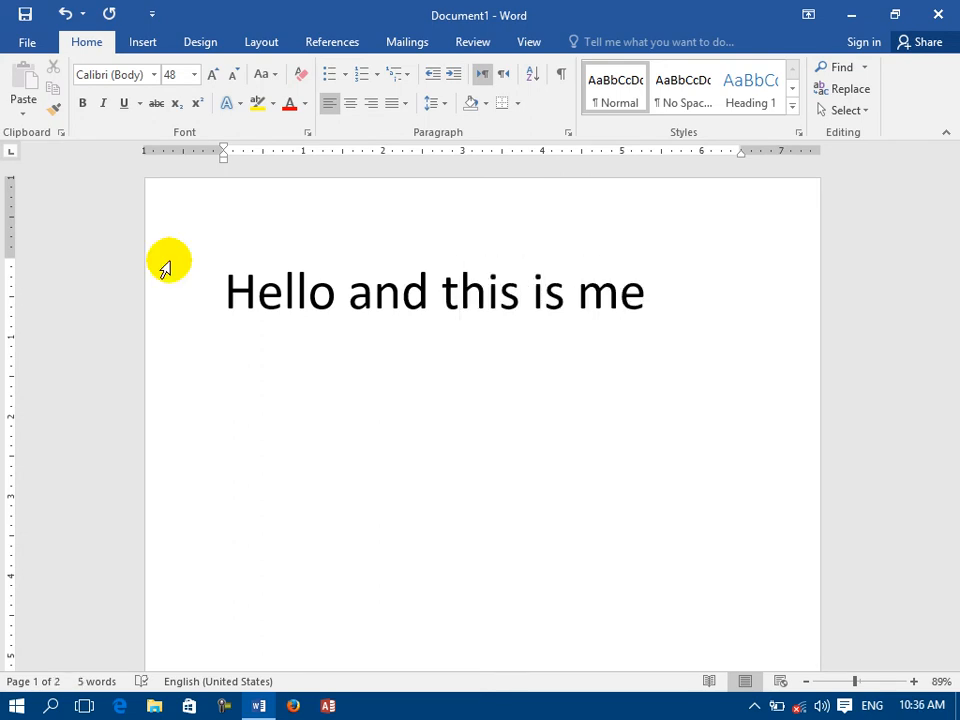
- Make the sentence's initial H lowercase, insert extra spaces before and after "and", and finish the line
drag(238, 288, 255, 290)
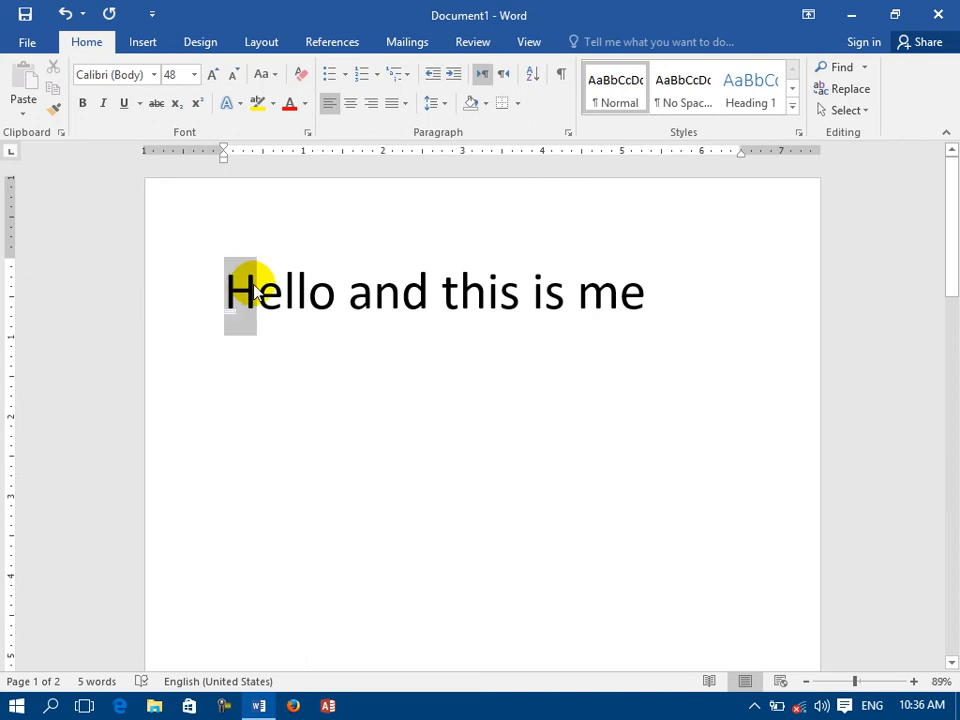
text(h)
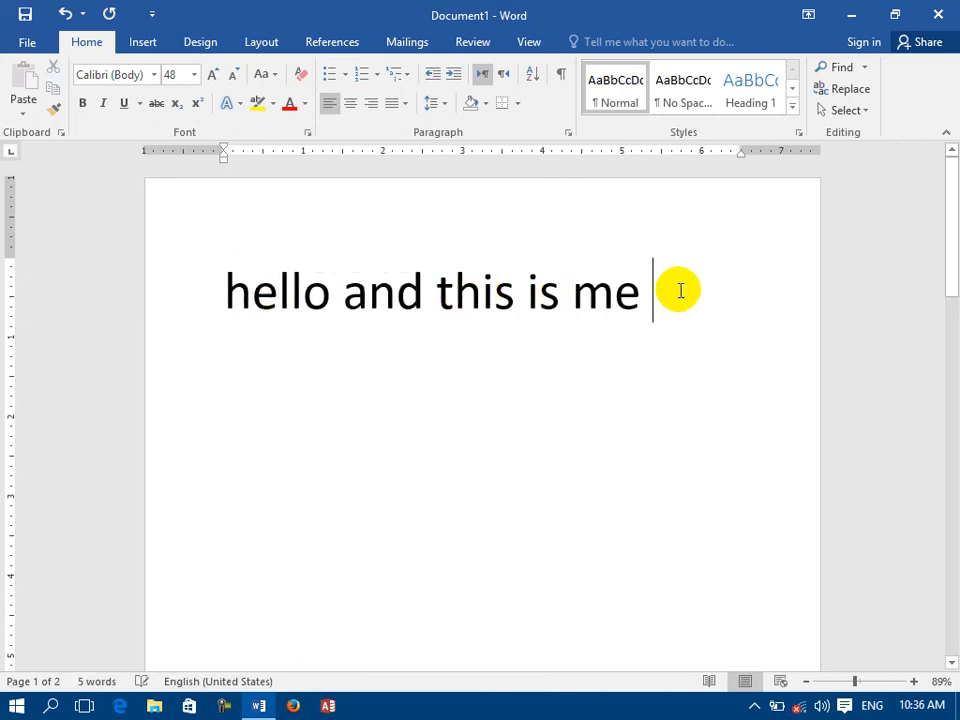
key(Down)
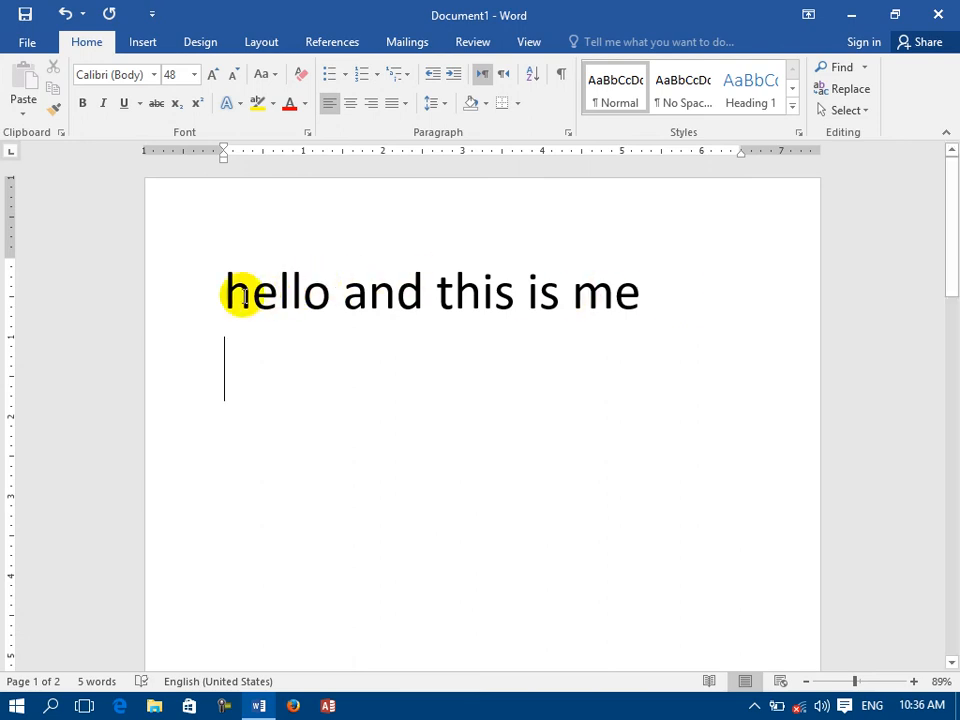
drag(221, 295, 305, 292)
key(Right)
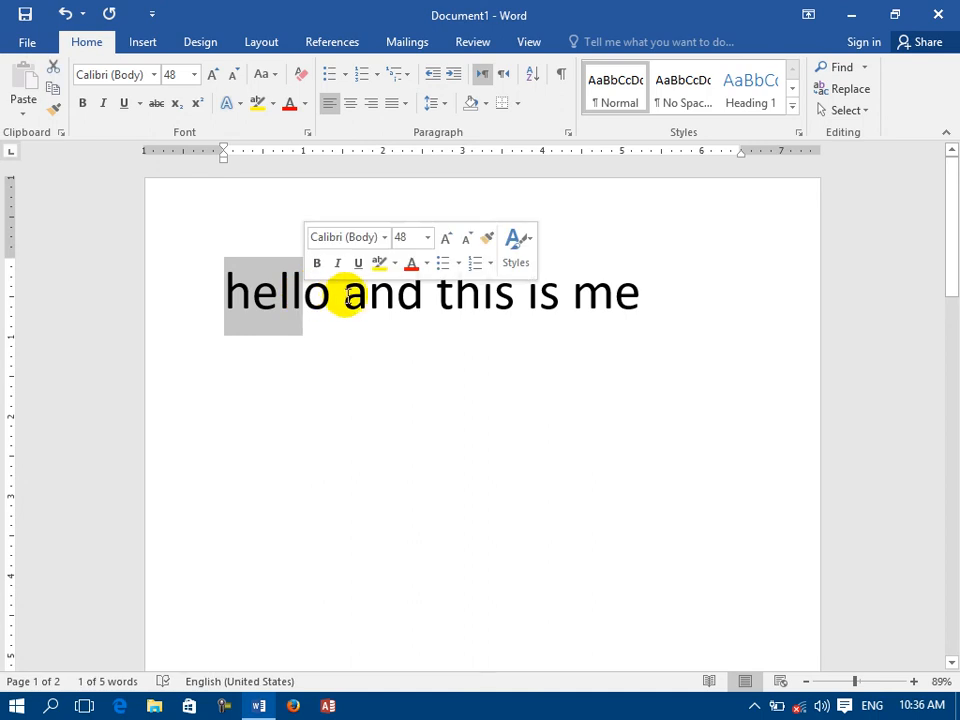
click(345, 298)
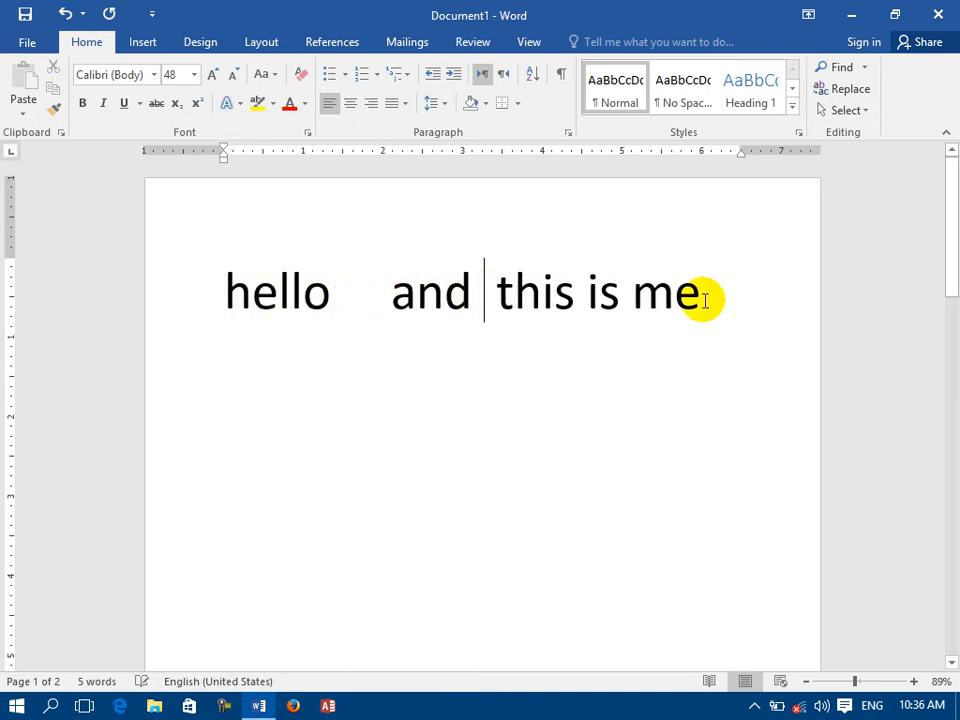
click(756, 307)
key(Return)
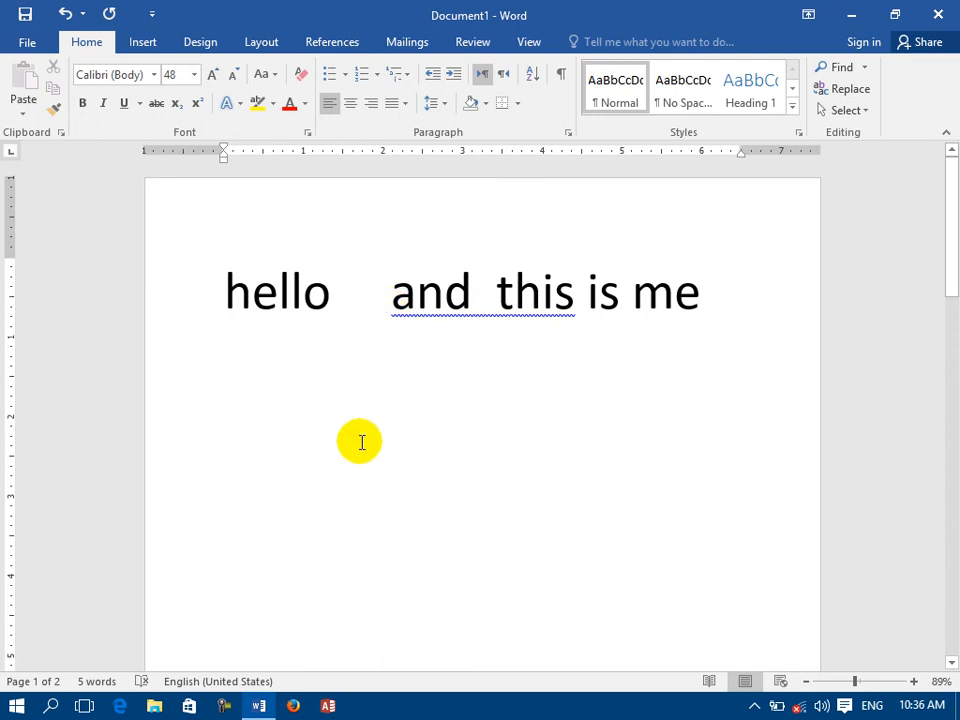
- Turn off "Mark grammar errors as you type" in the proofing options and accept the change
click(26, 44)
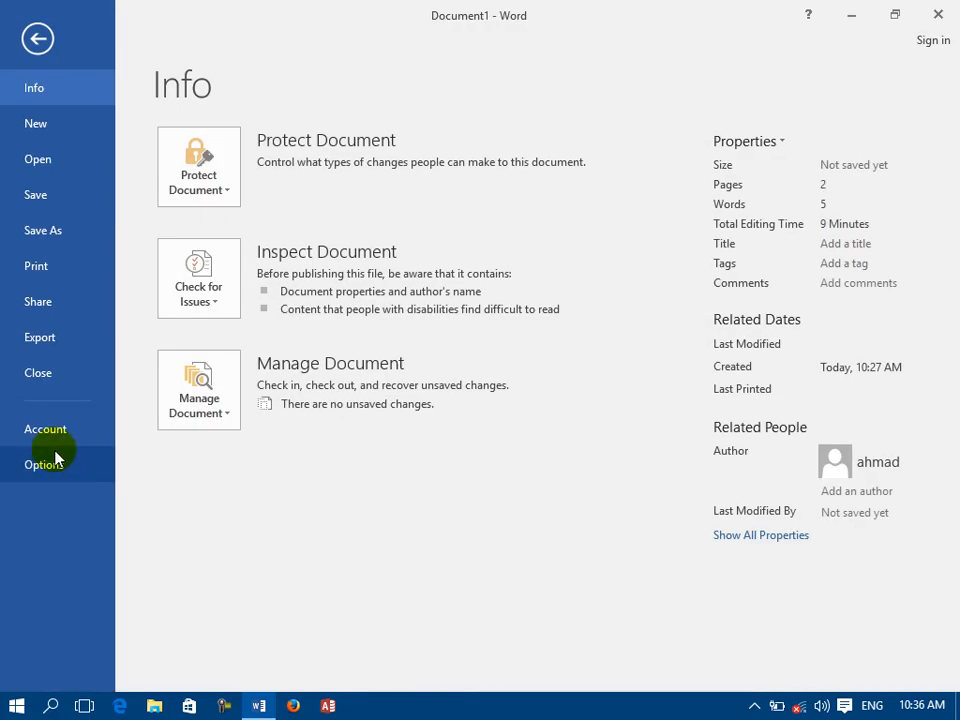
click(58, 466)
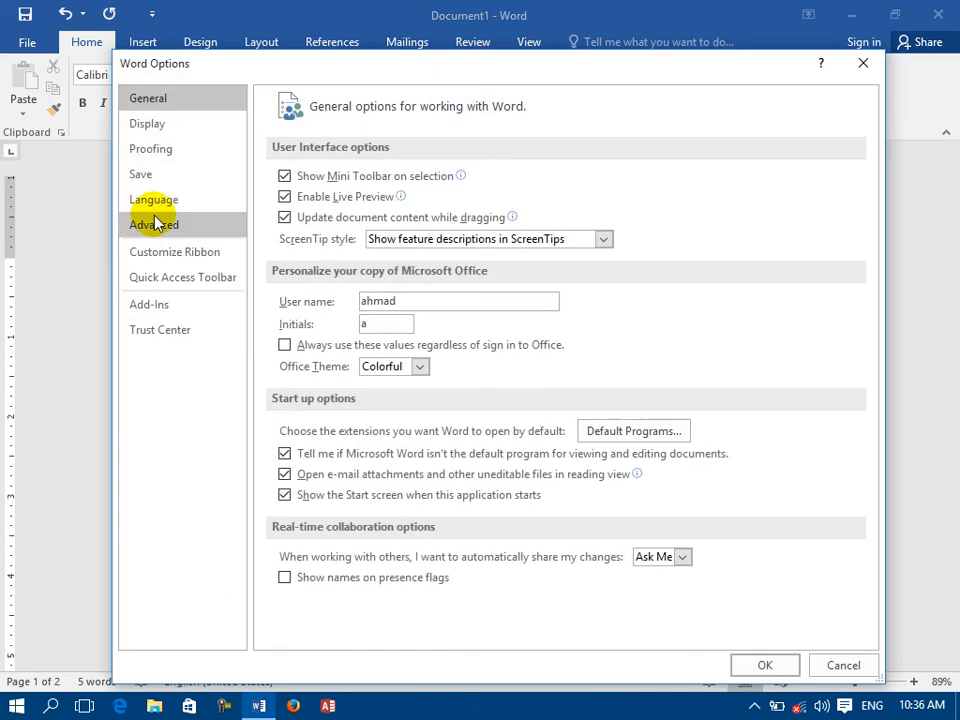
click(150, 148)
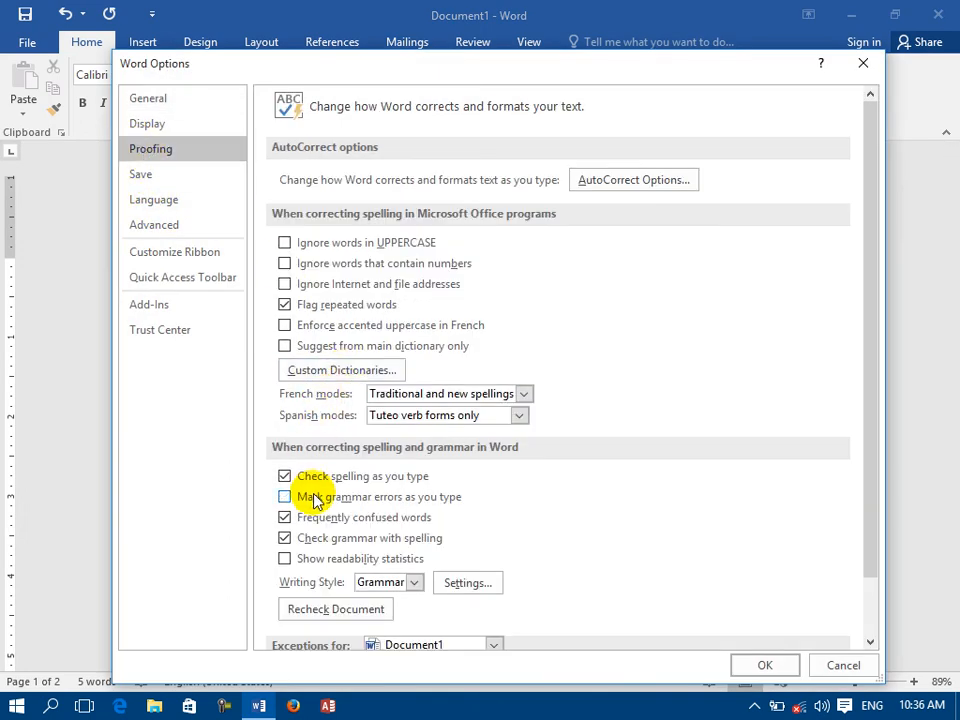
click(765, 665)
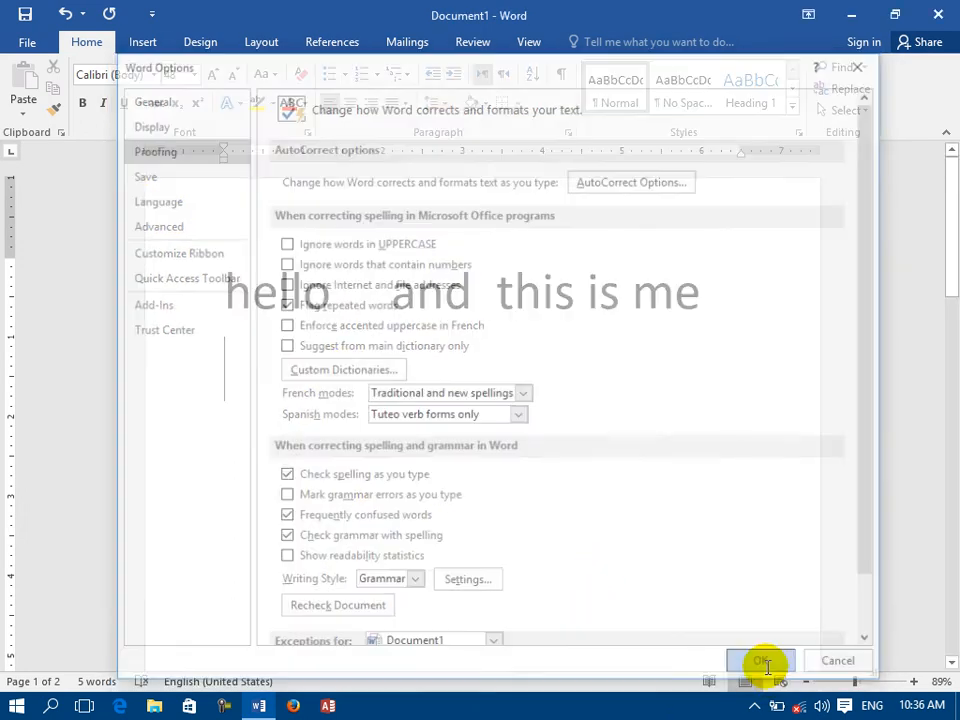
- Turn "Mark grammar errors as you type" back on in the proofing options and accept the change
click(27, 42)
click(57, 478)
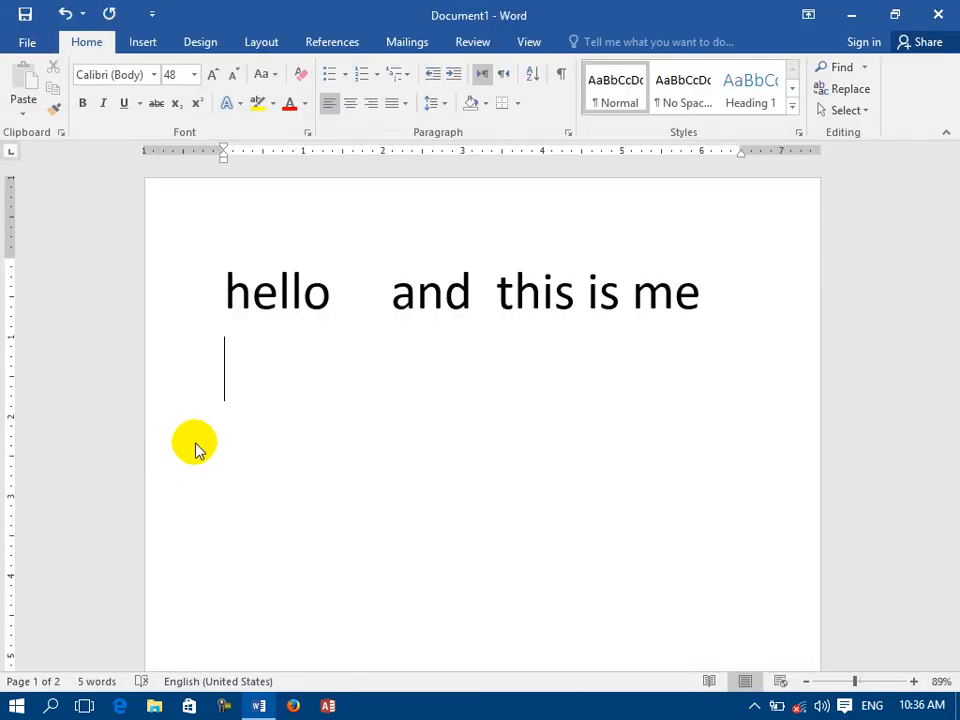
click(212, 160)
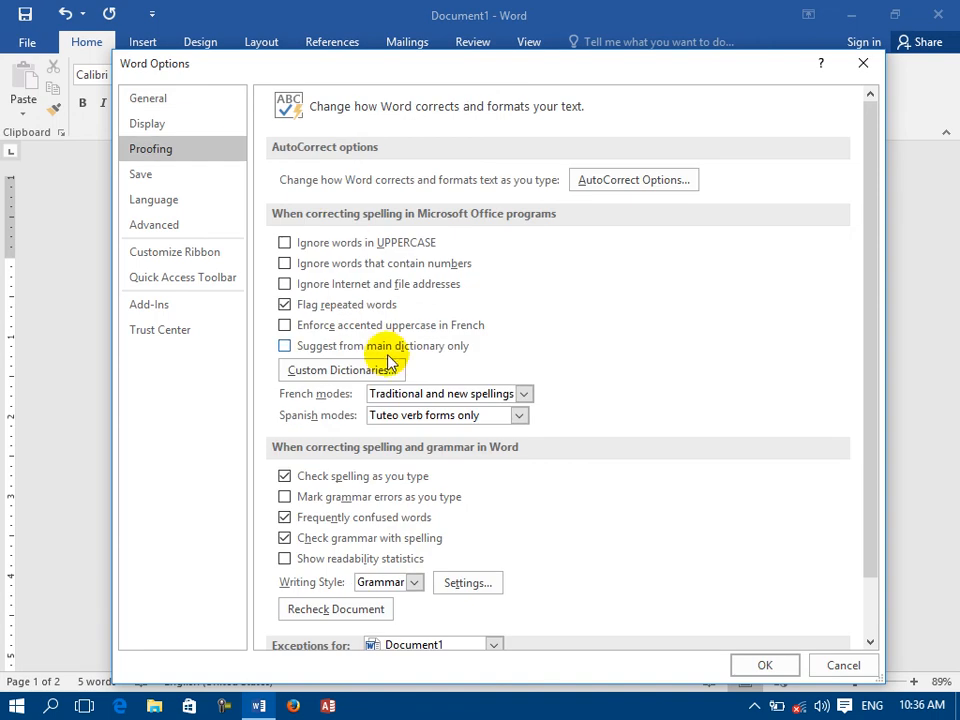
click(315, 500)
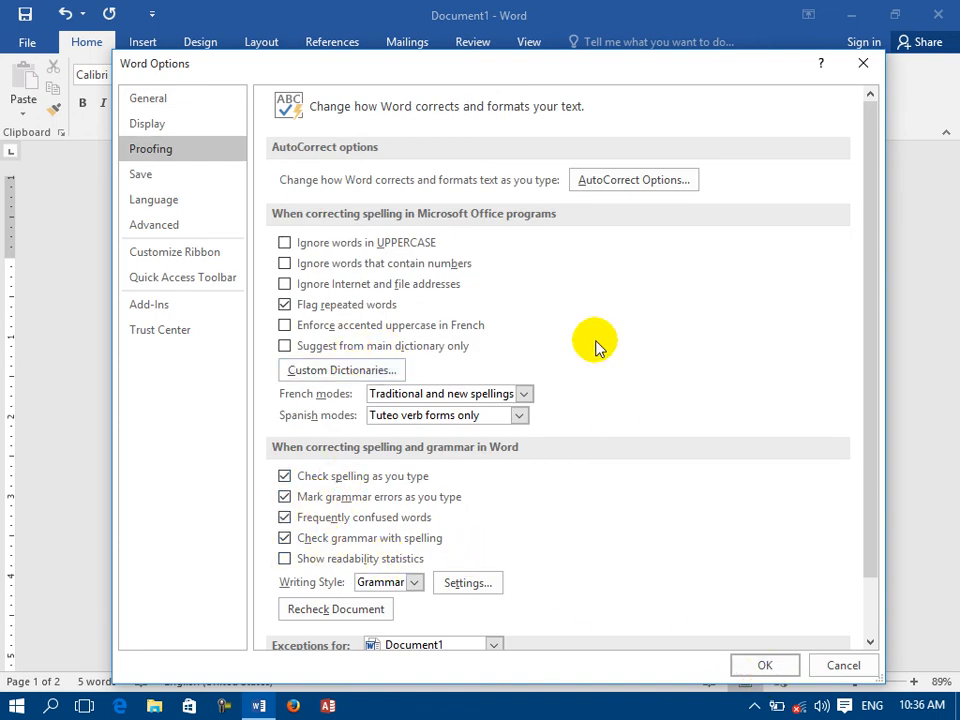
click(765, 666)
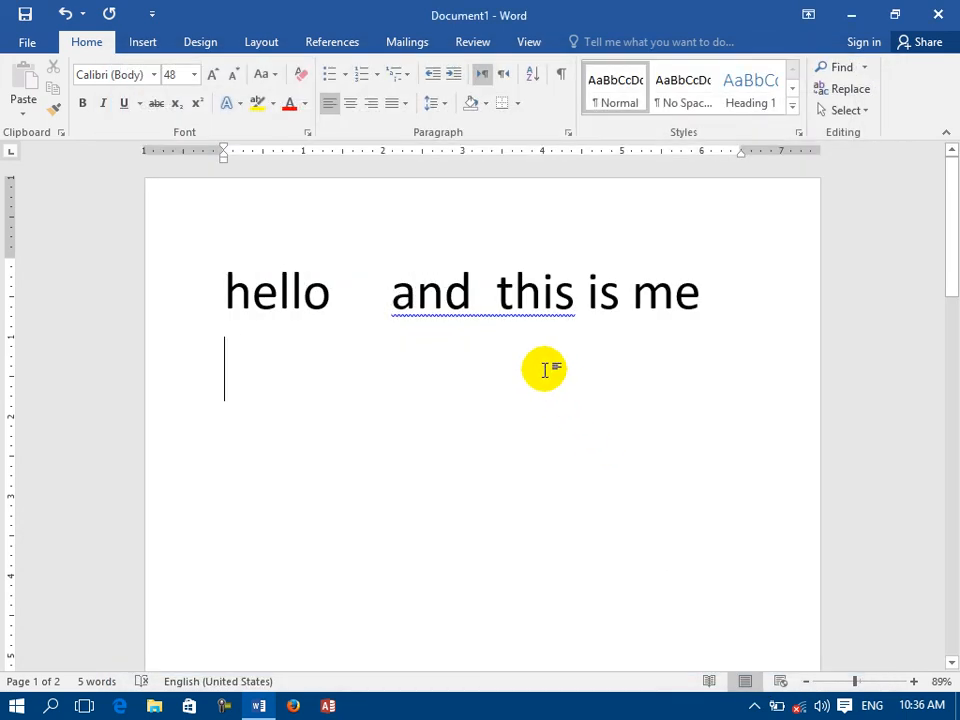
- Examine the writing style choices in the proofing options and the grammar and style rules in the Grammar Settings, keeping the Grammar style
click(30, 52)
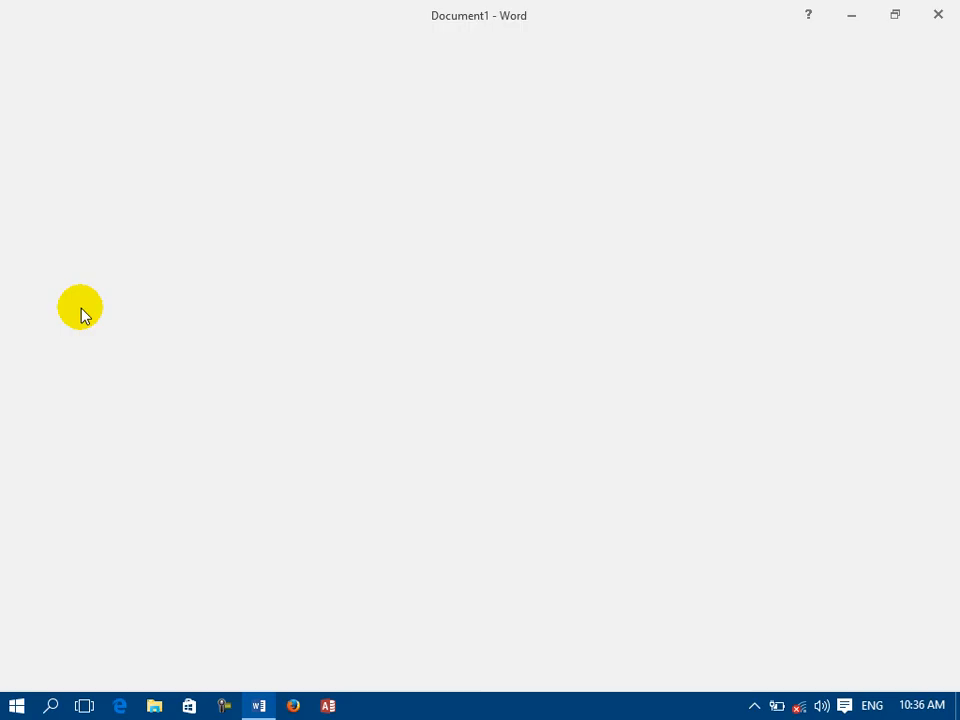
key(Escape)
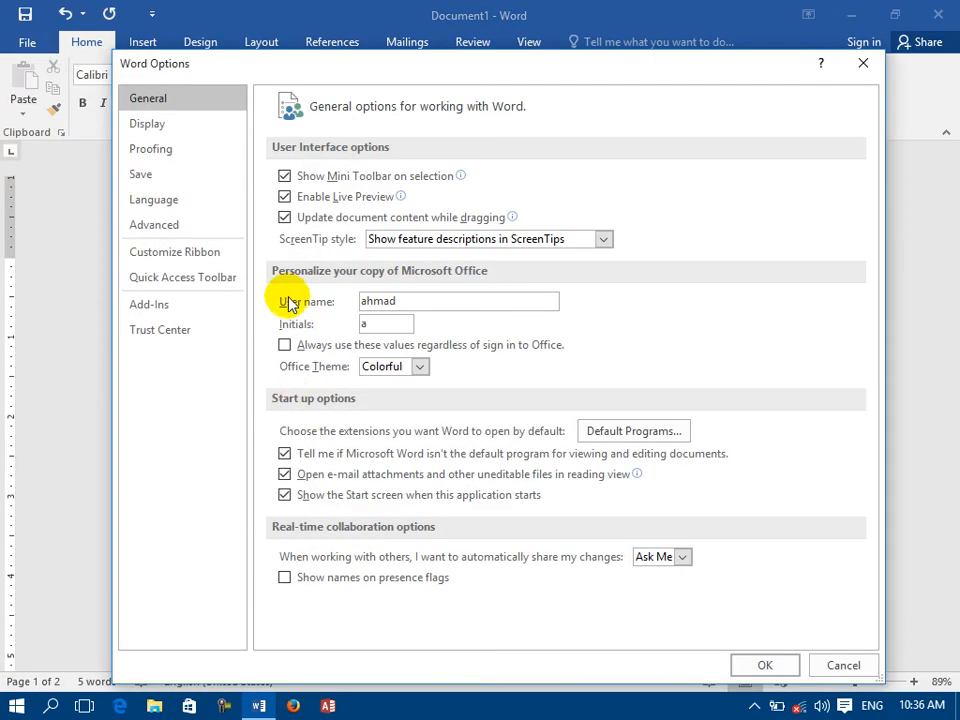
click(154, 149)
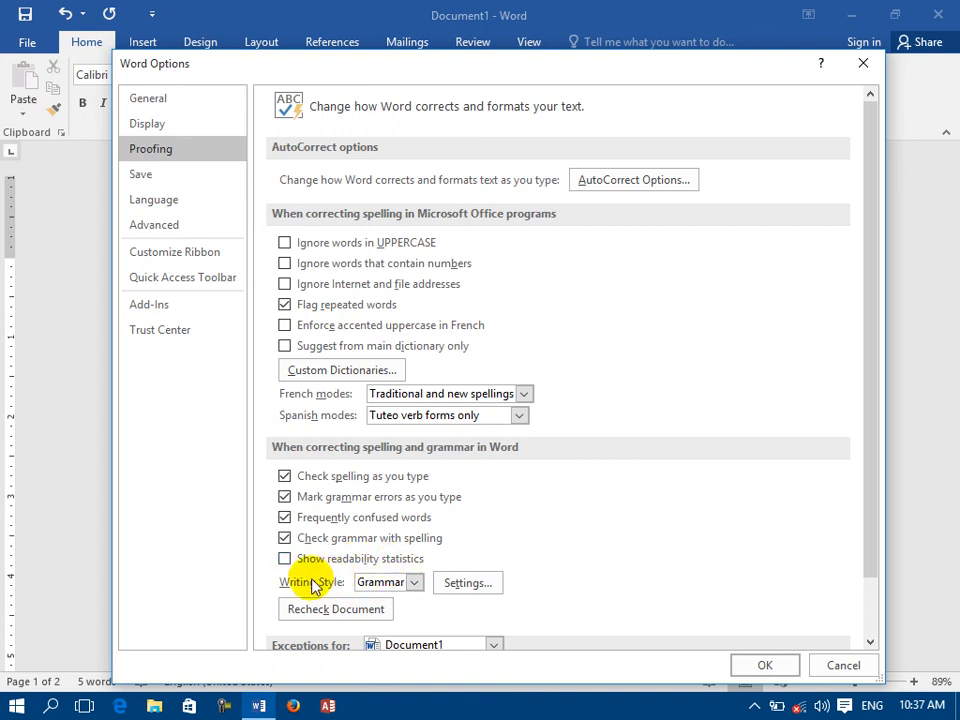
click(380, 582)
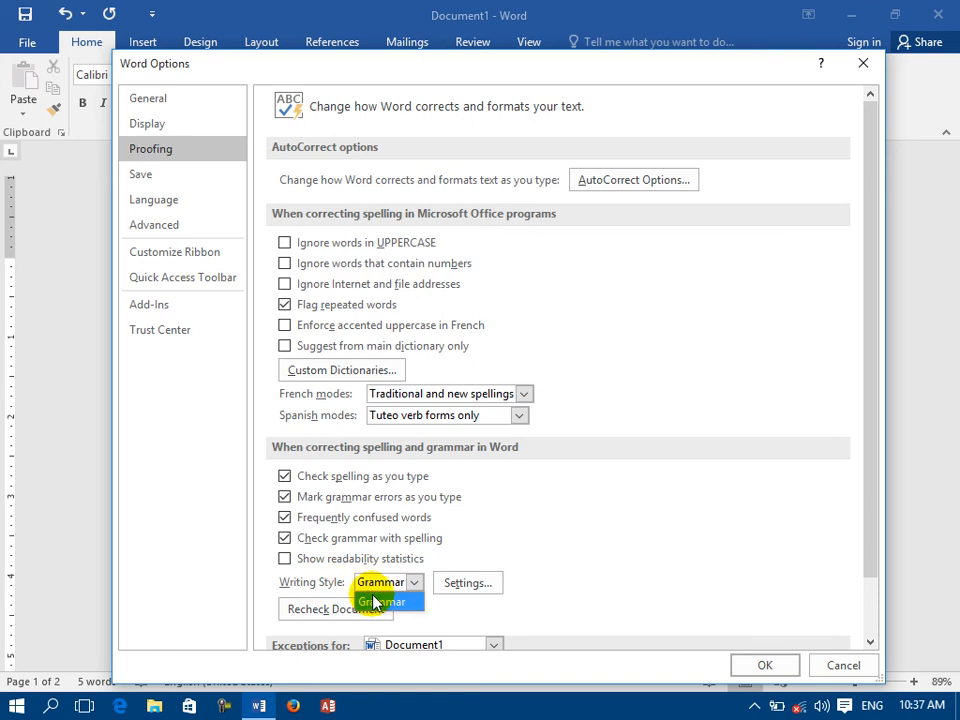
click(378, 601)
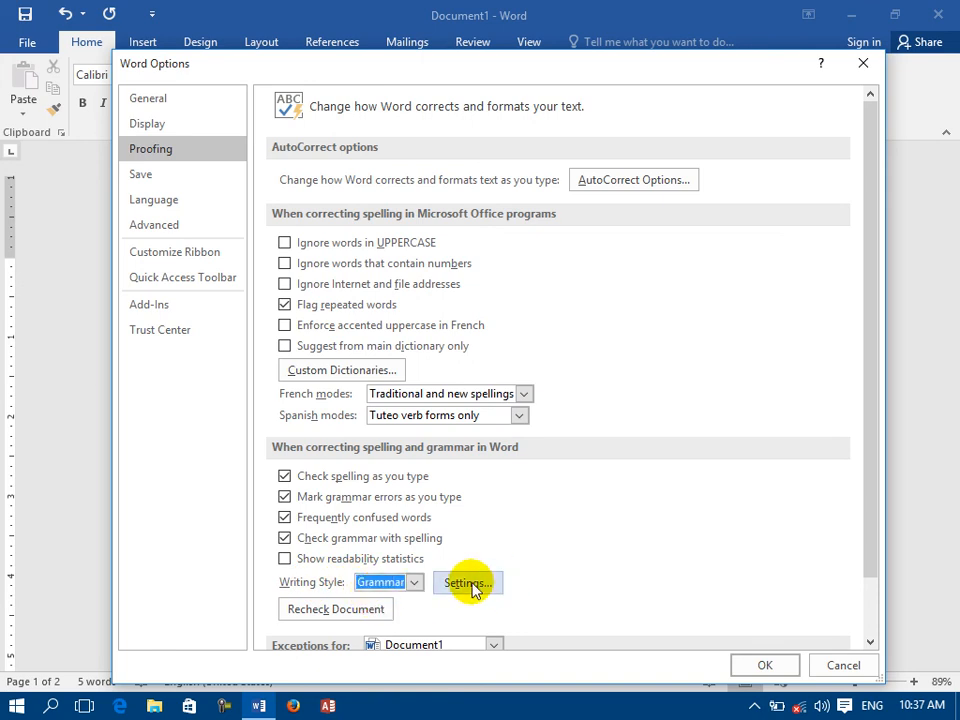
click(467, 583)
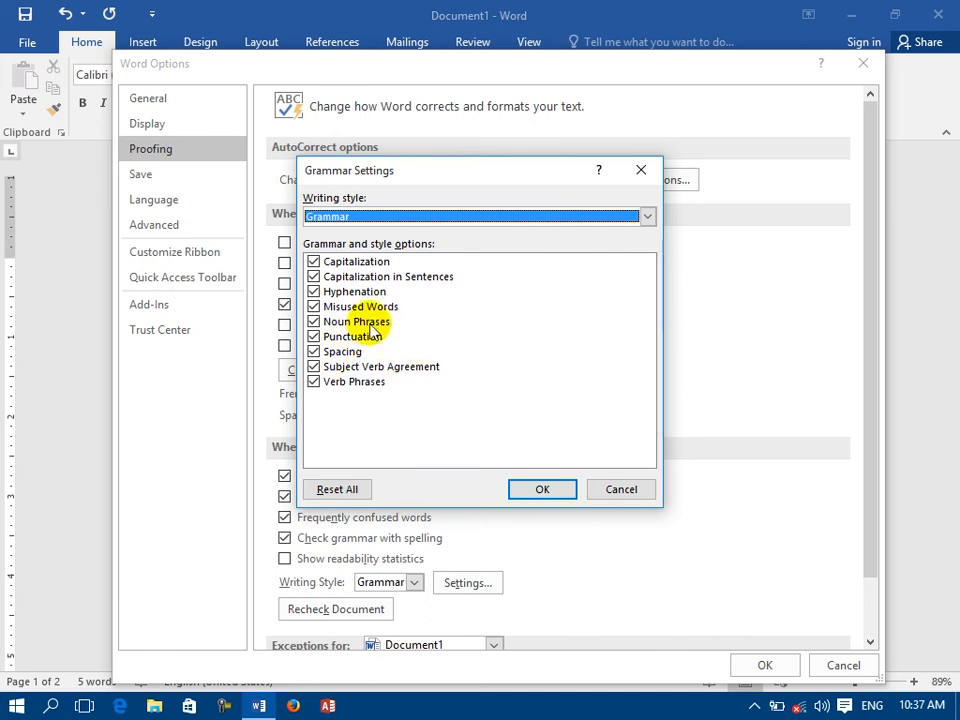
click(364, 226)
click(366, 230)
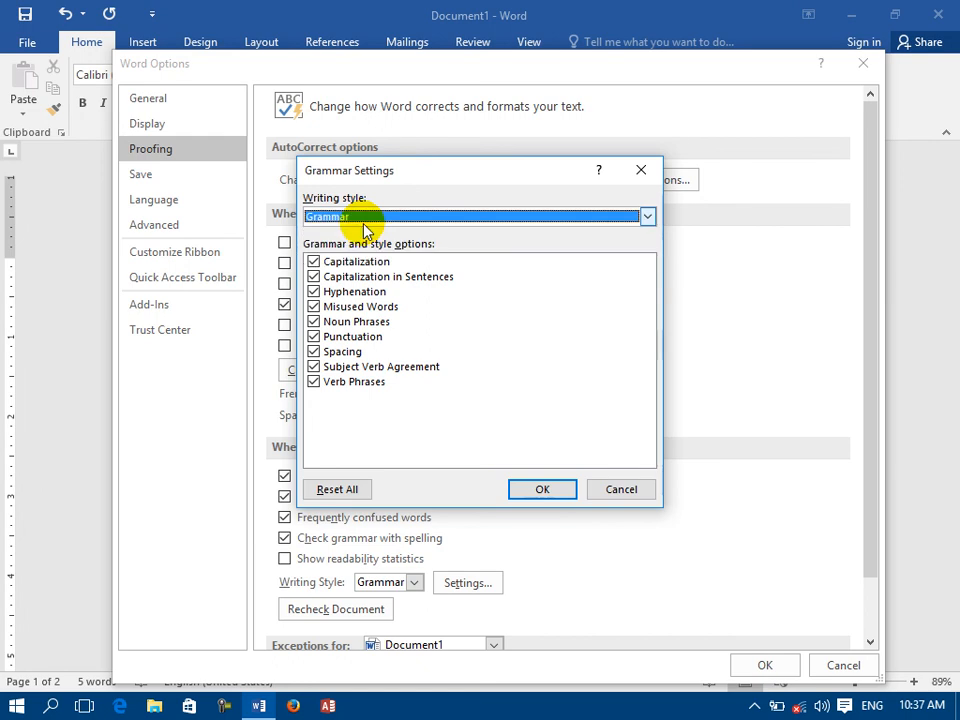
click(542, 491)
- Recheck the document from the proofing options, agreeing to reset the spelling and grammar checkers, and accept the options
scroll(400, 600, down, 2)
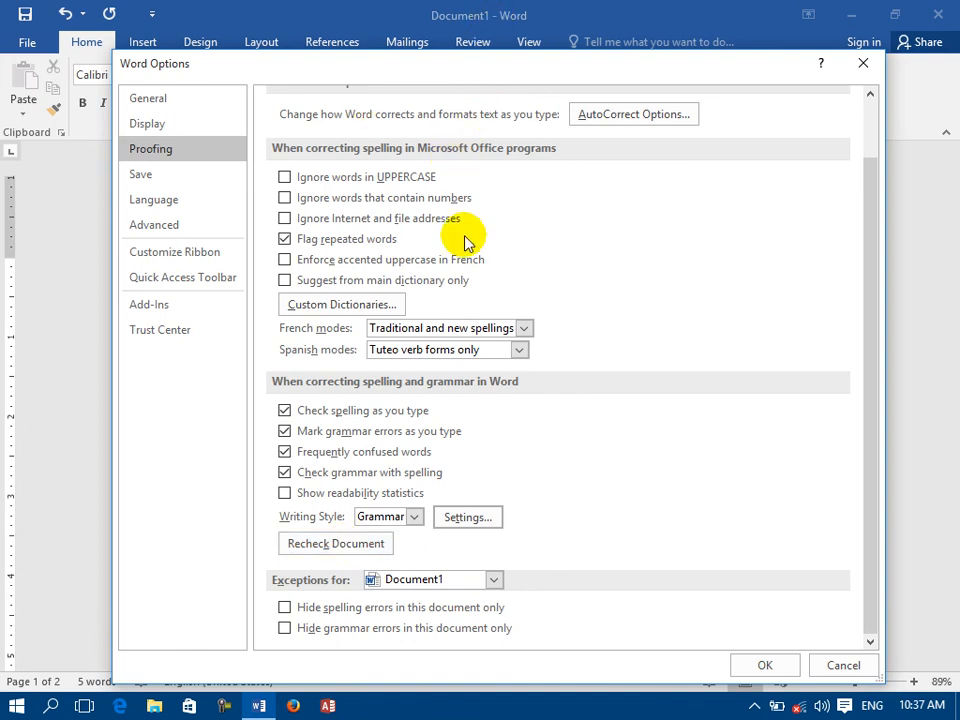
click(368, 550)
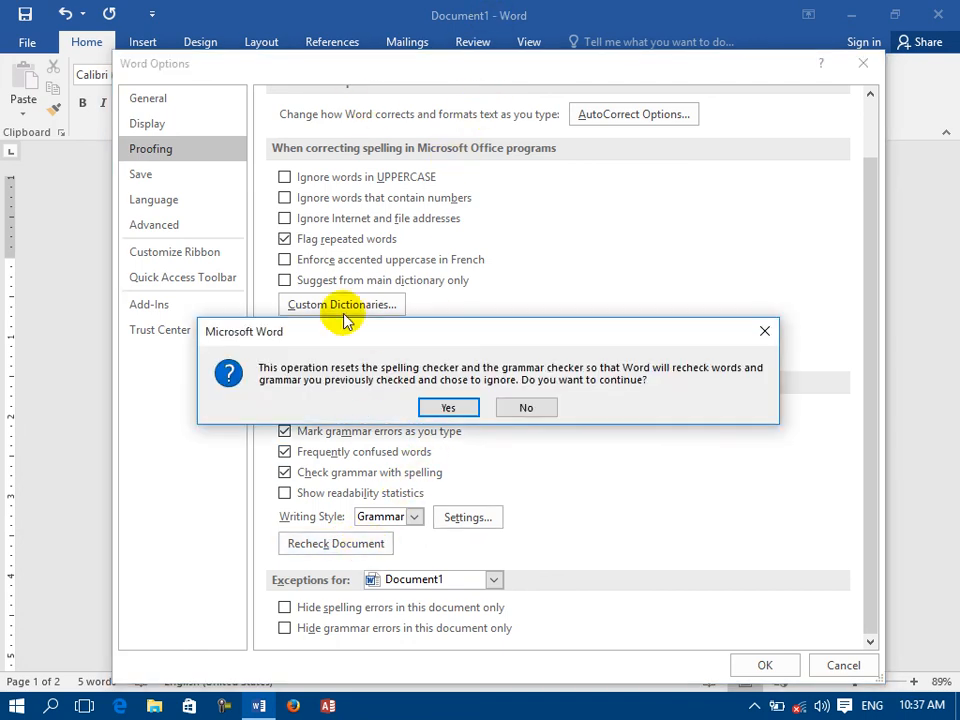
click(444, 406)
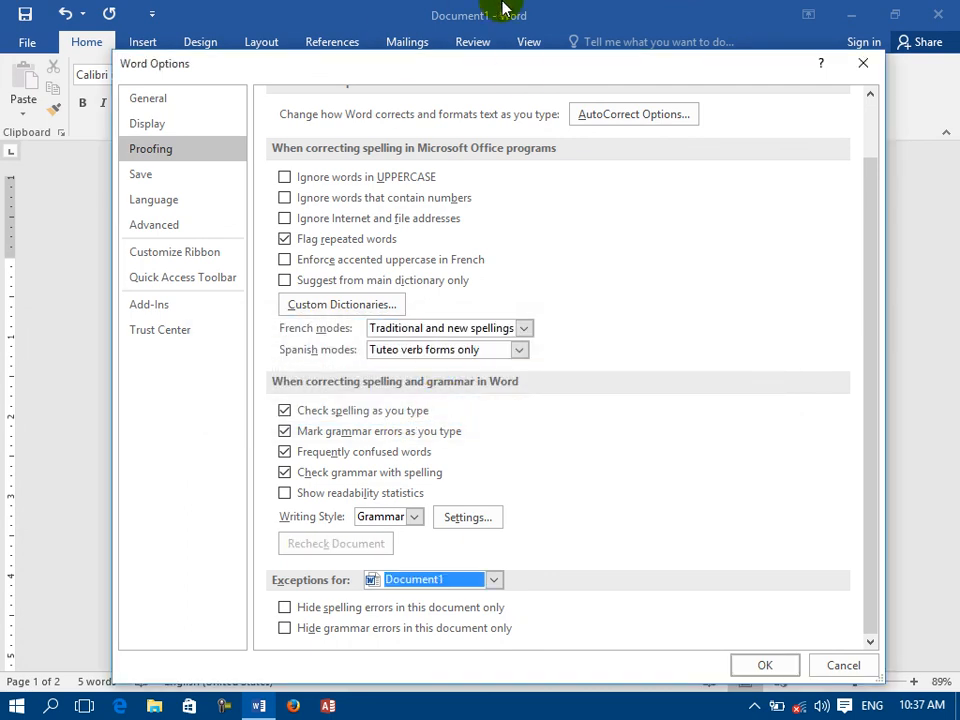
drag(521, 64, 500, 45)
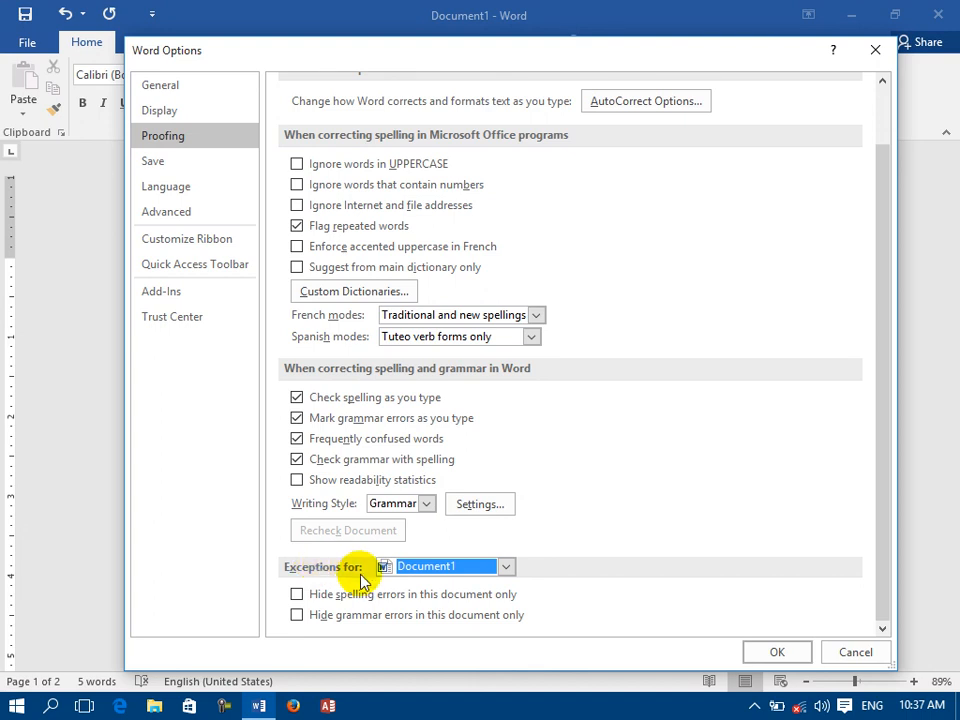
click(763, 646)
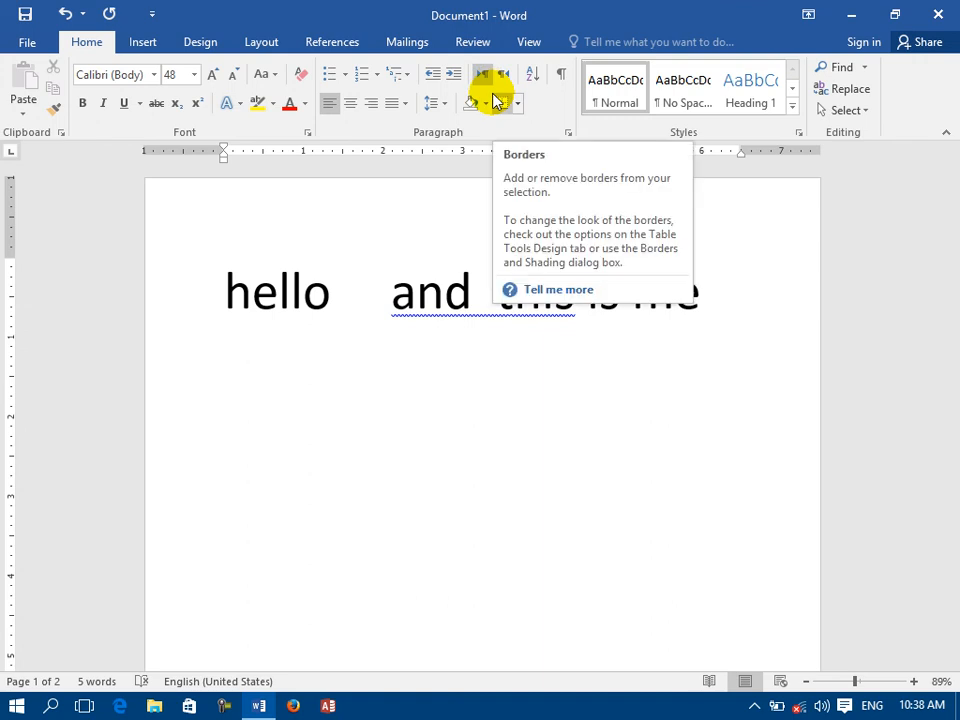
- Hide both spelling errors and grammar errors in Document1 only through the proofing exceptions and accept the change
click(30, 44)
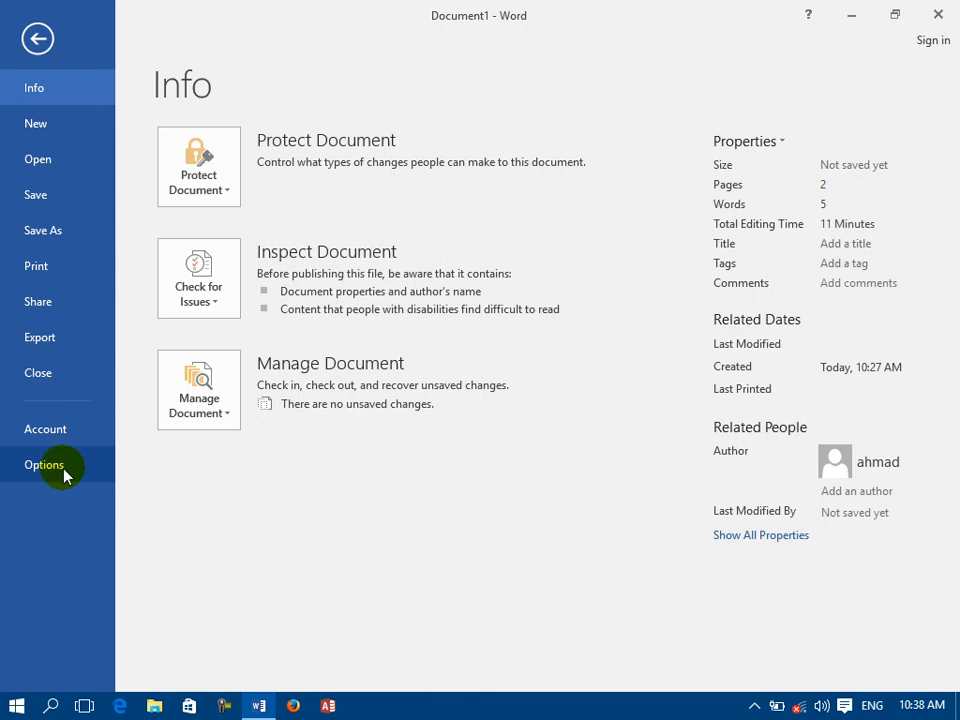
click(63, 471)
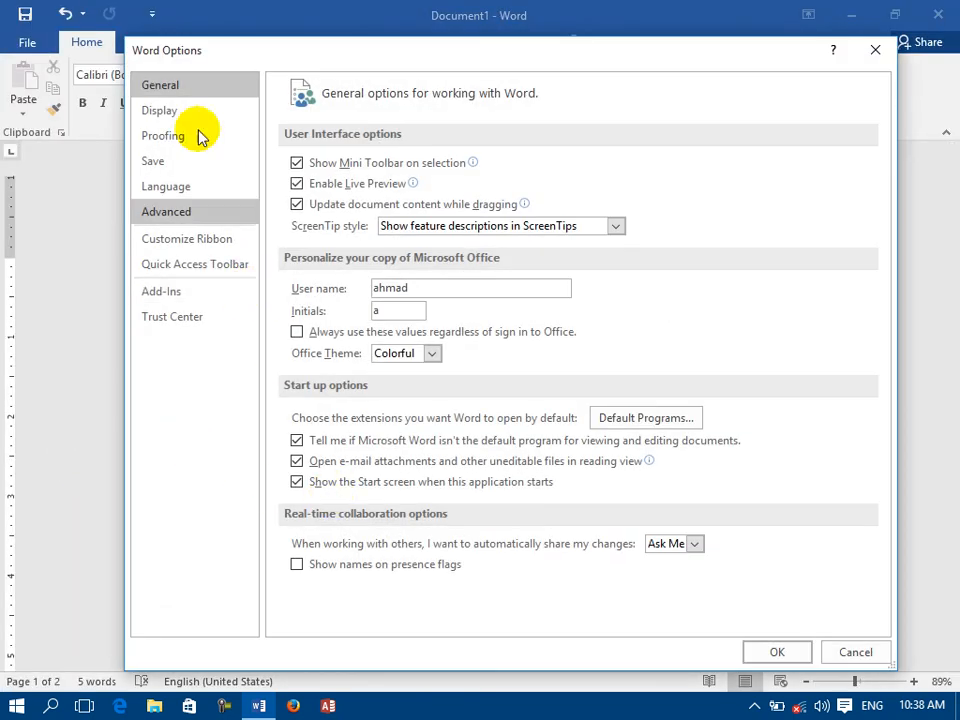
click(165, 138)
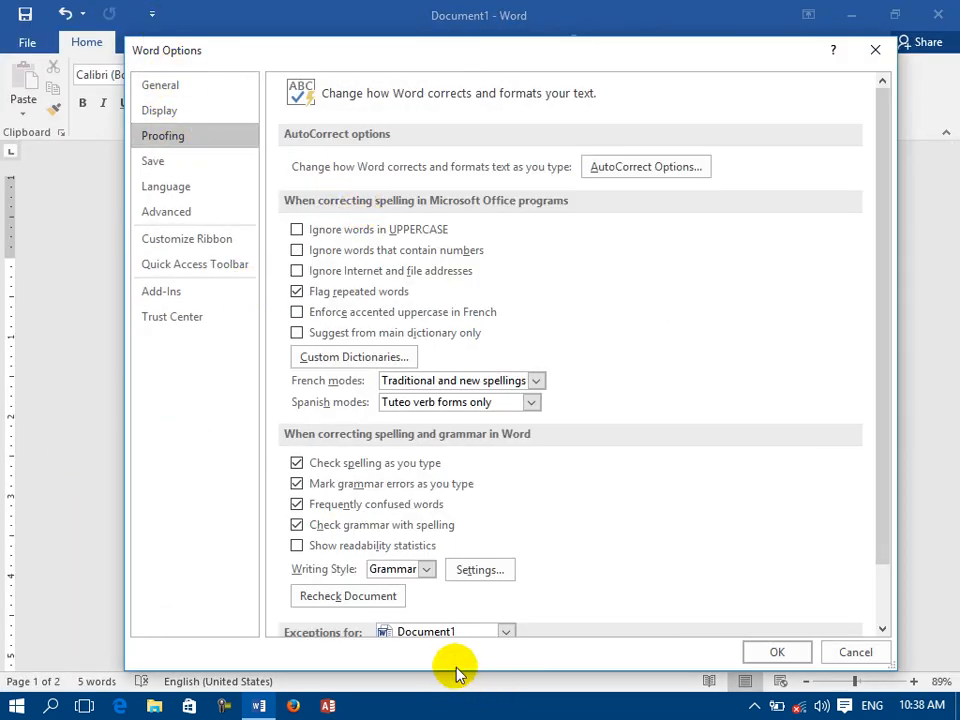
scroll(394, 625, down, 2)
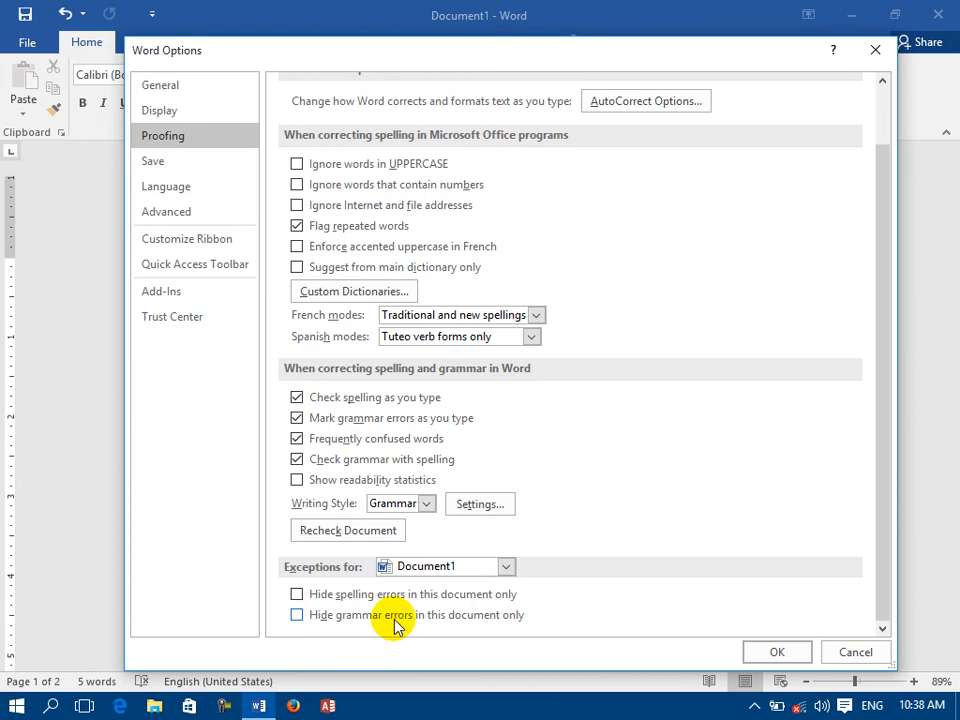
click(385, 567)
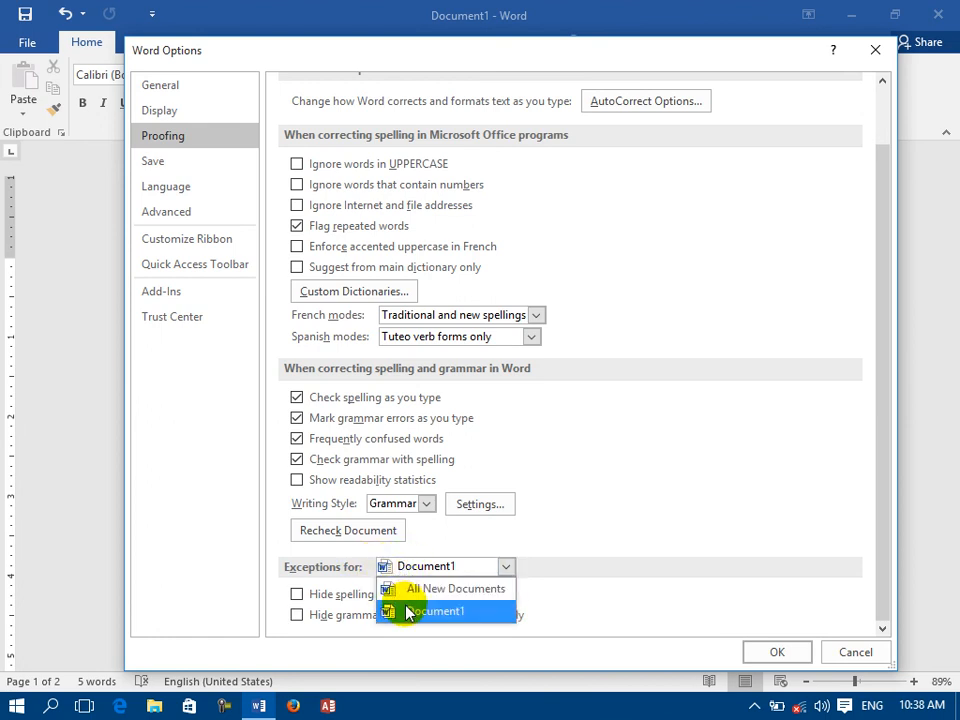
click(408, 611)
click(355, 595)
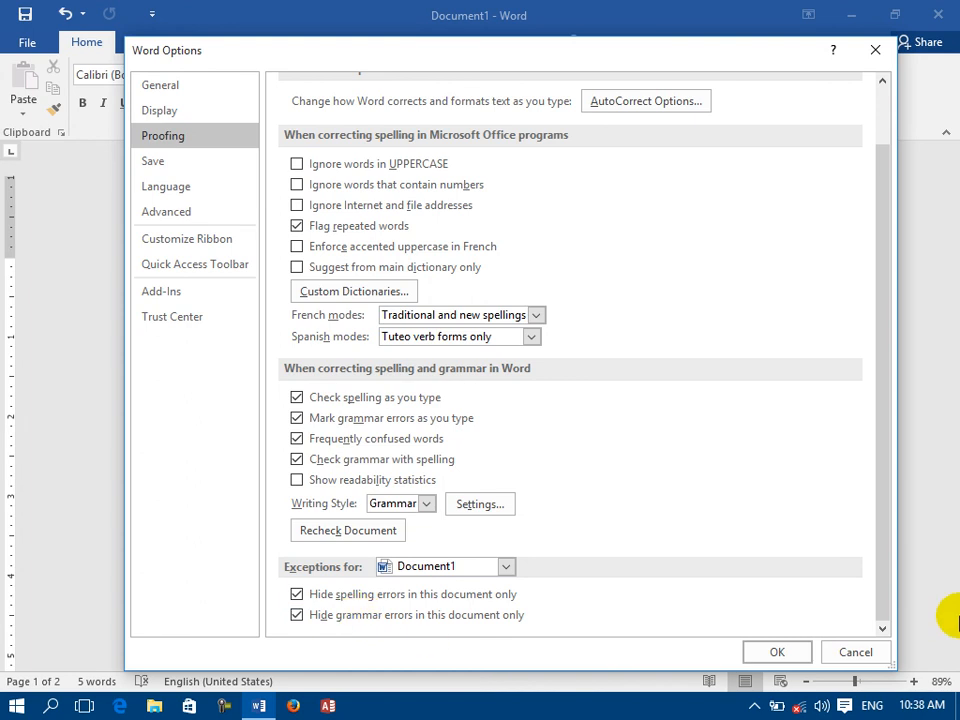
click(777, 652)
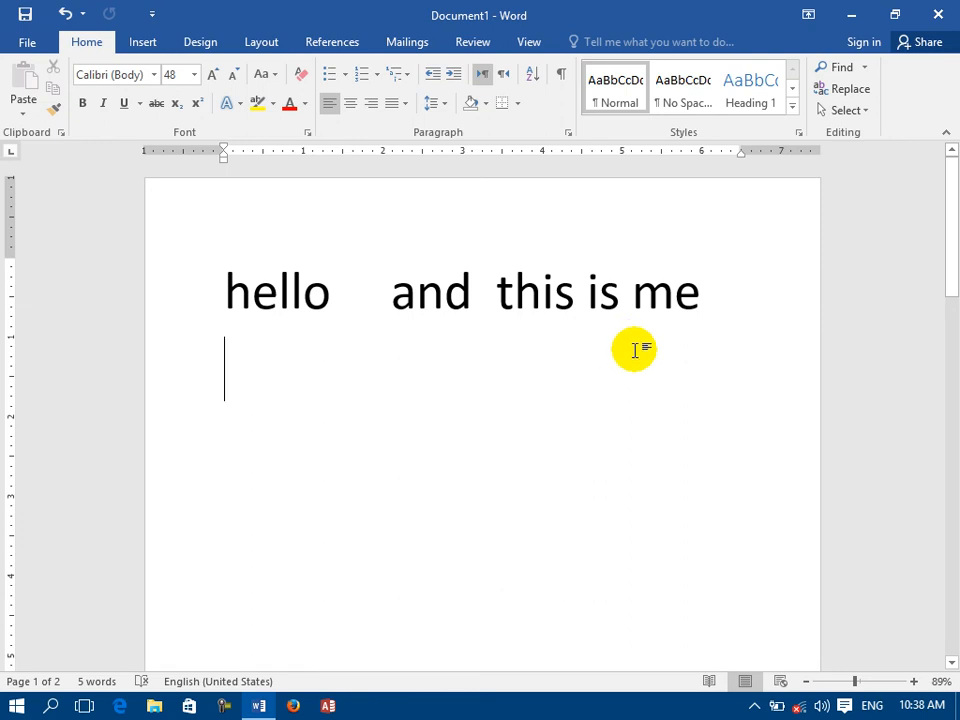
- Turn off hiding of spelling and grammar errors for Document1 in the proofing exceptions and accept the change
click(24, 40)
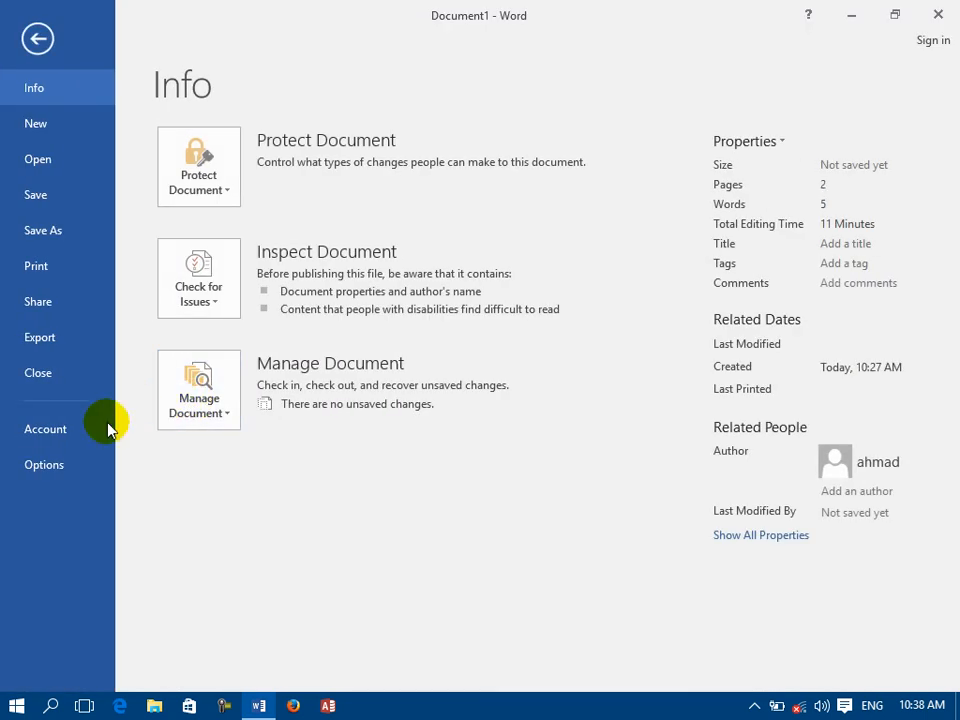
click(79, 461)
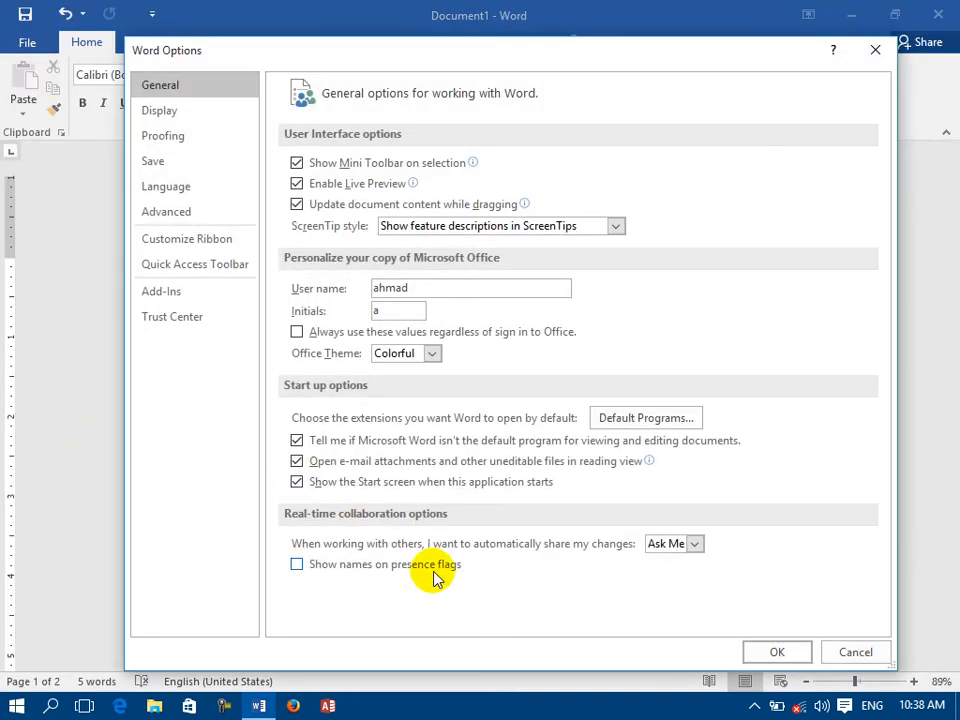
click(150, 138)
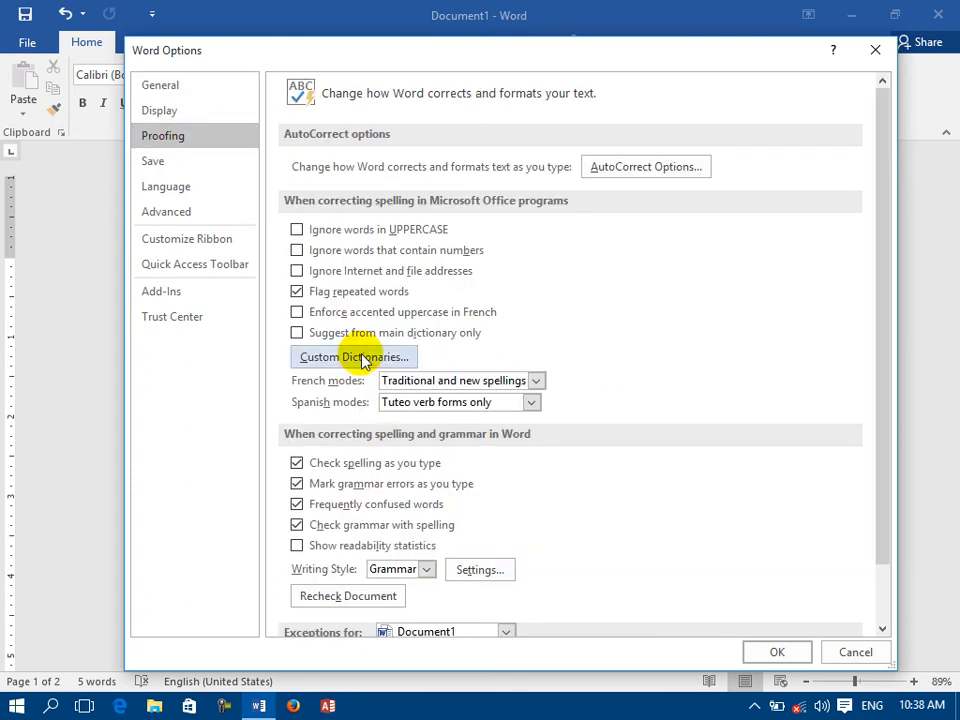
click(441, 633)
scroll(441, 632, down, 2)
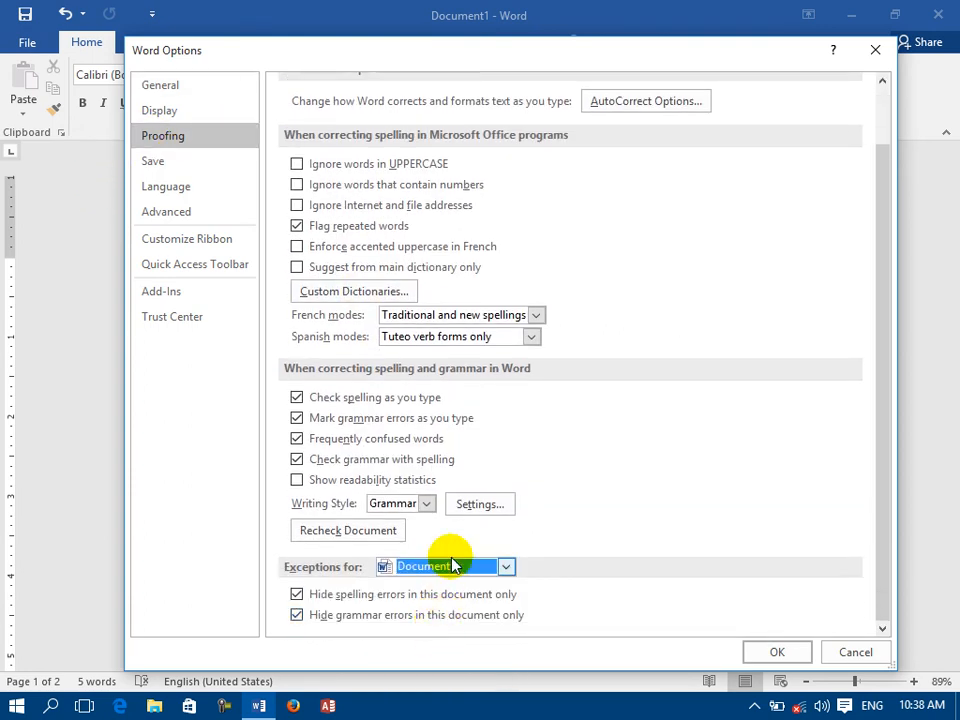
click(452, 566)
click(394, 588)
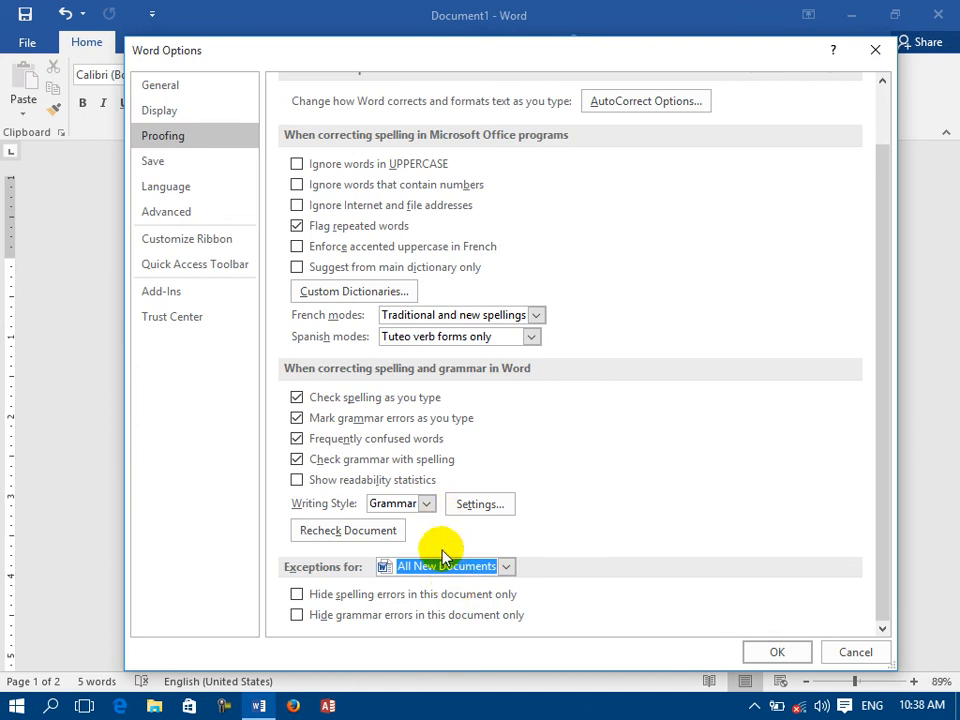
click(440, 568)
click(424, 610)
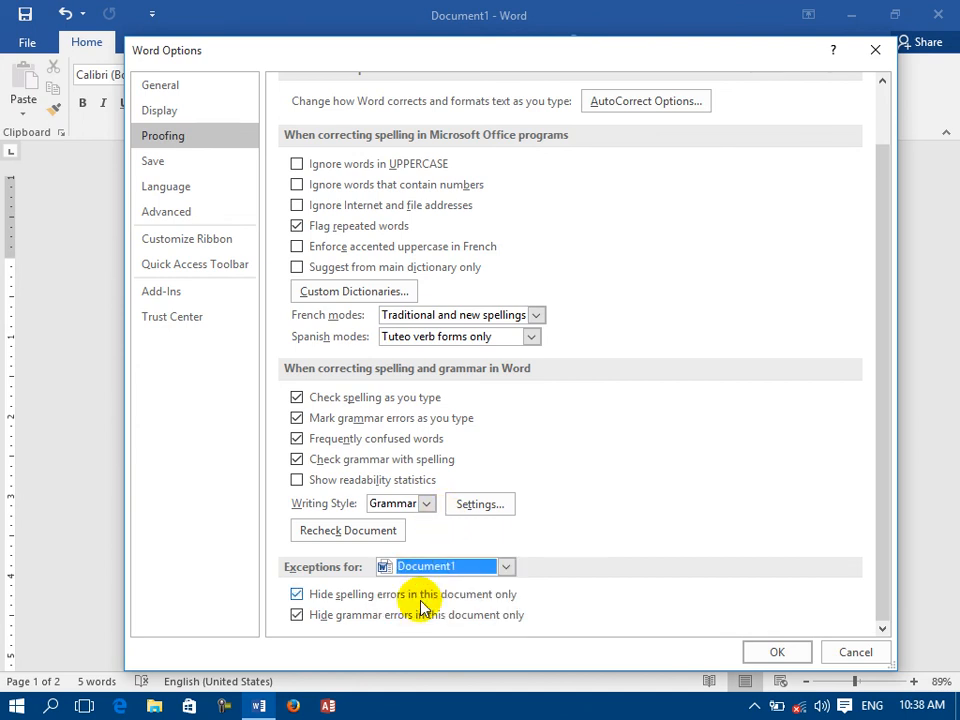
click(298, 594)
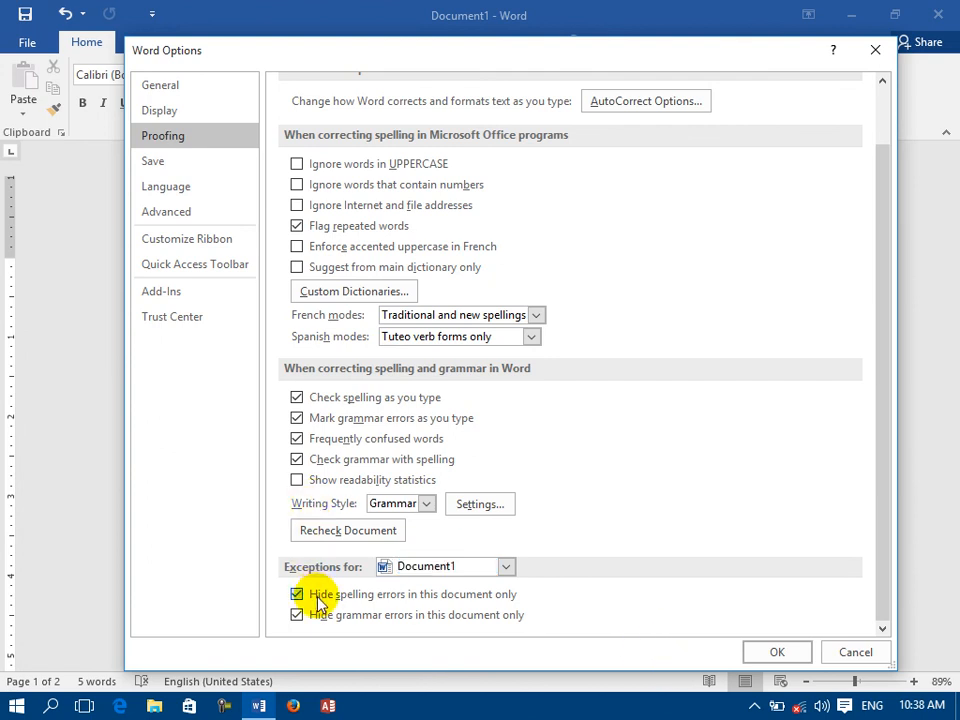
click(300, 615)
click(775, 651)
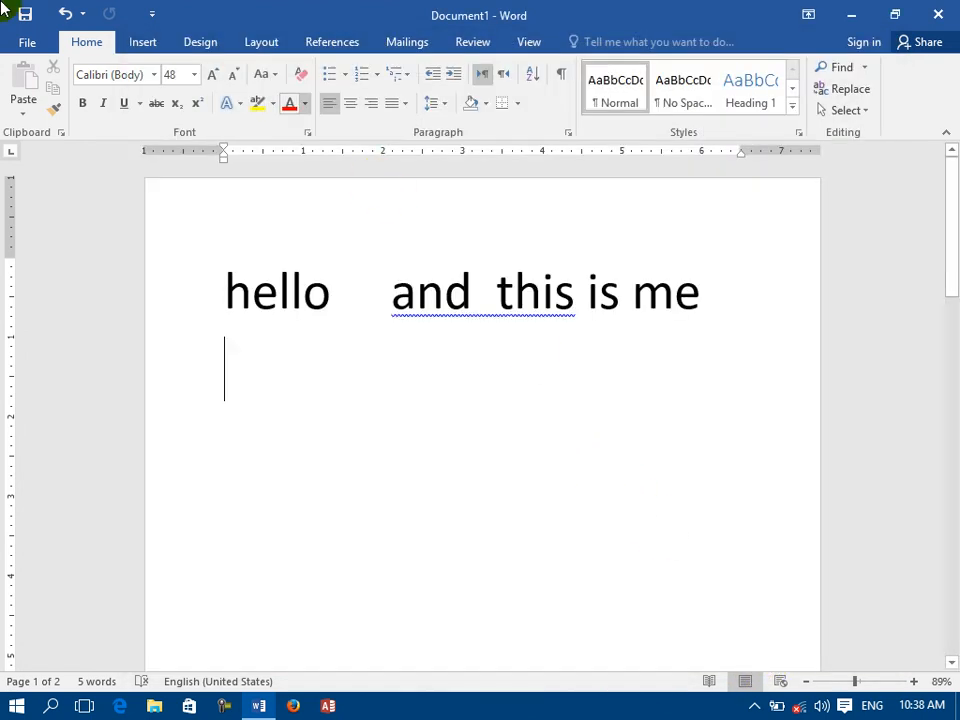
- Open the proofing page of the Word options
click(27, 48)
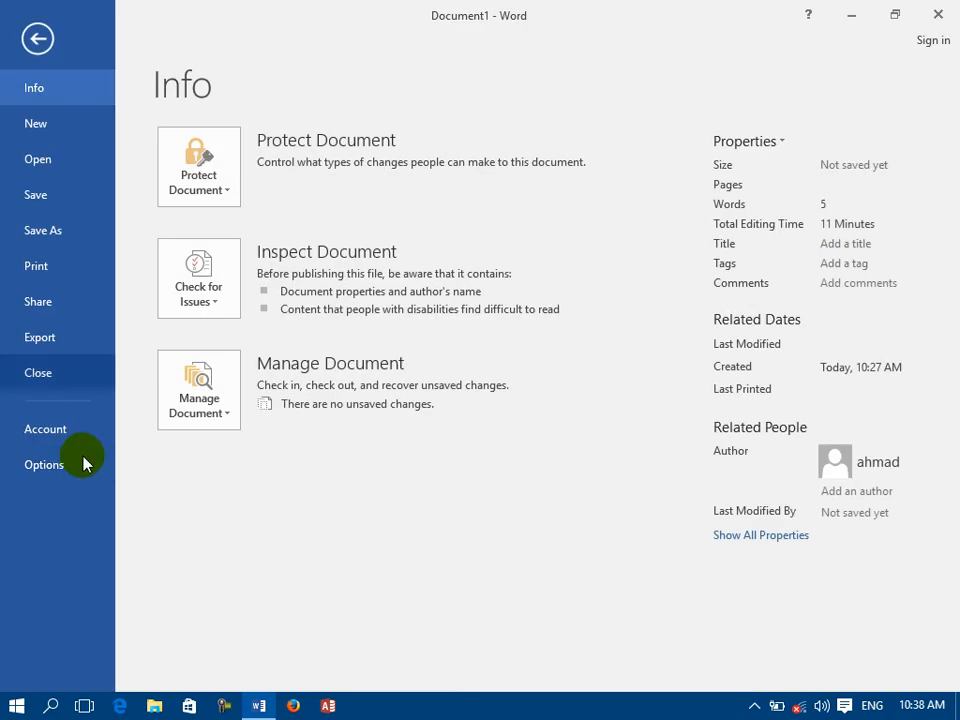
click(73, 474)
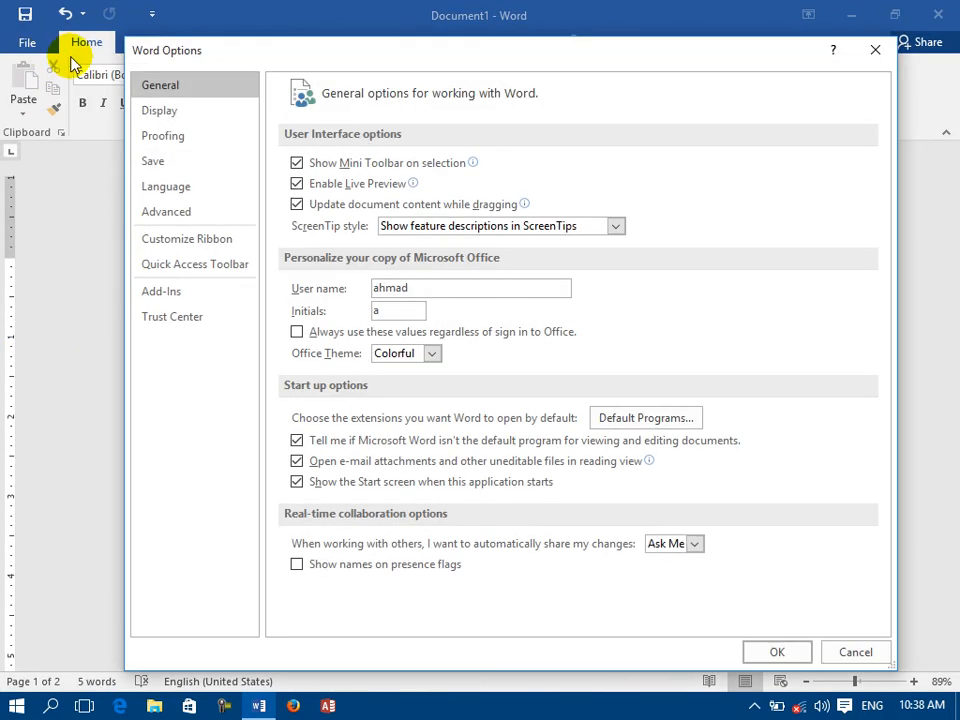
click(165, 137)
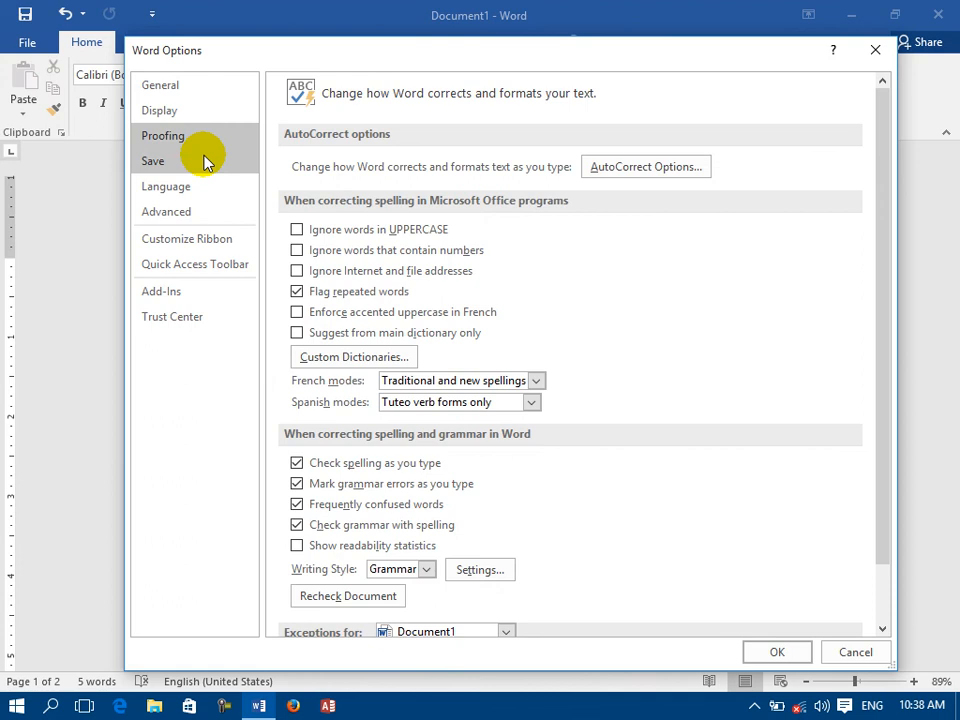